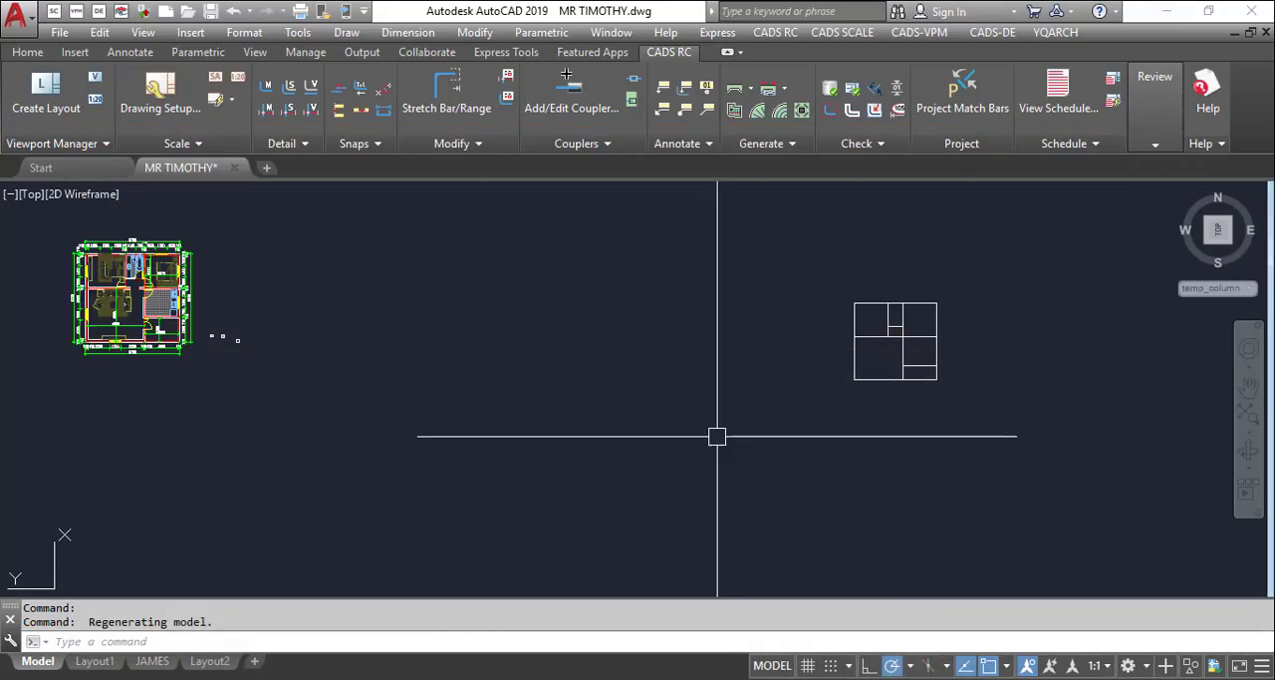
Copy the SECTION X-X drawing from its sheet into the empty space beyond the floor plan outlines
{"action": "scroll", "coordinate": [974, 325], "scroll_direction": "up", "scroll_amount": 2}
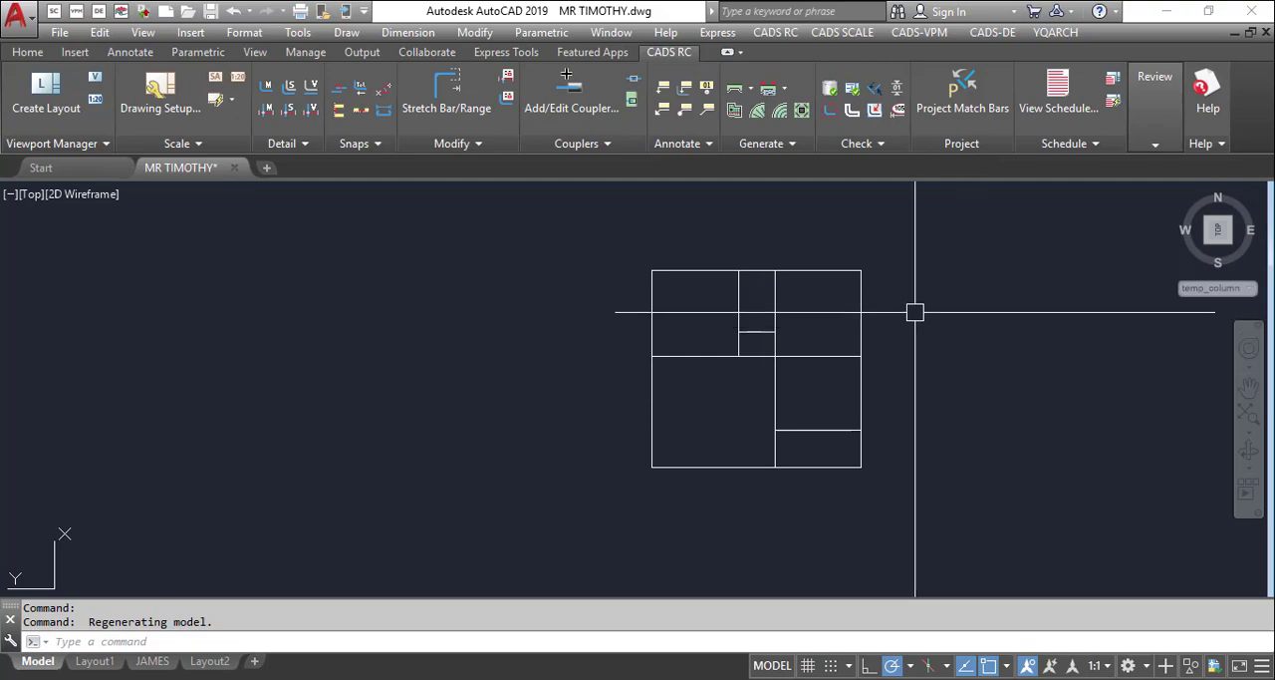
{"action": "scroll", "coordinate": [915, 312], "scroll_direction": "down", "scroll_amount": 10}
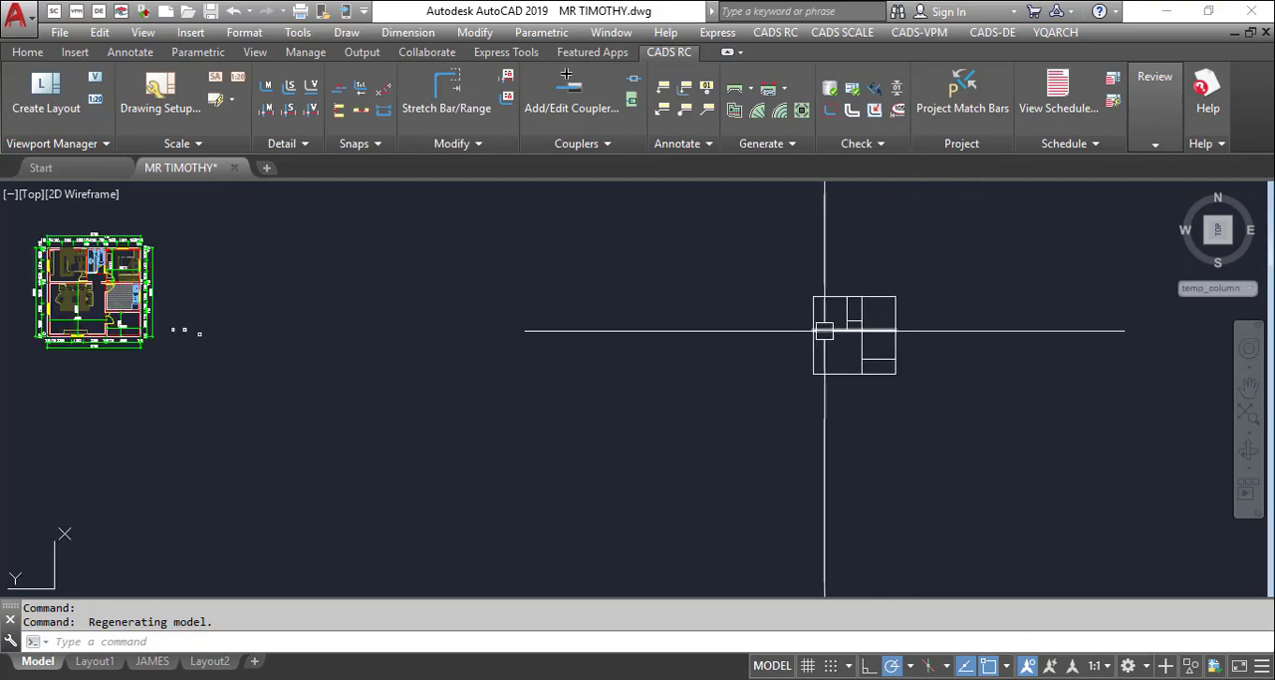
{"action": "scroll", "coordinate": [601, 345], "scroll_direction": "up", "scroll_amount": 10}
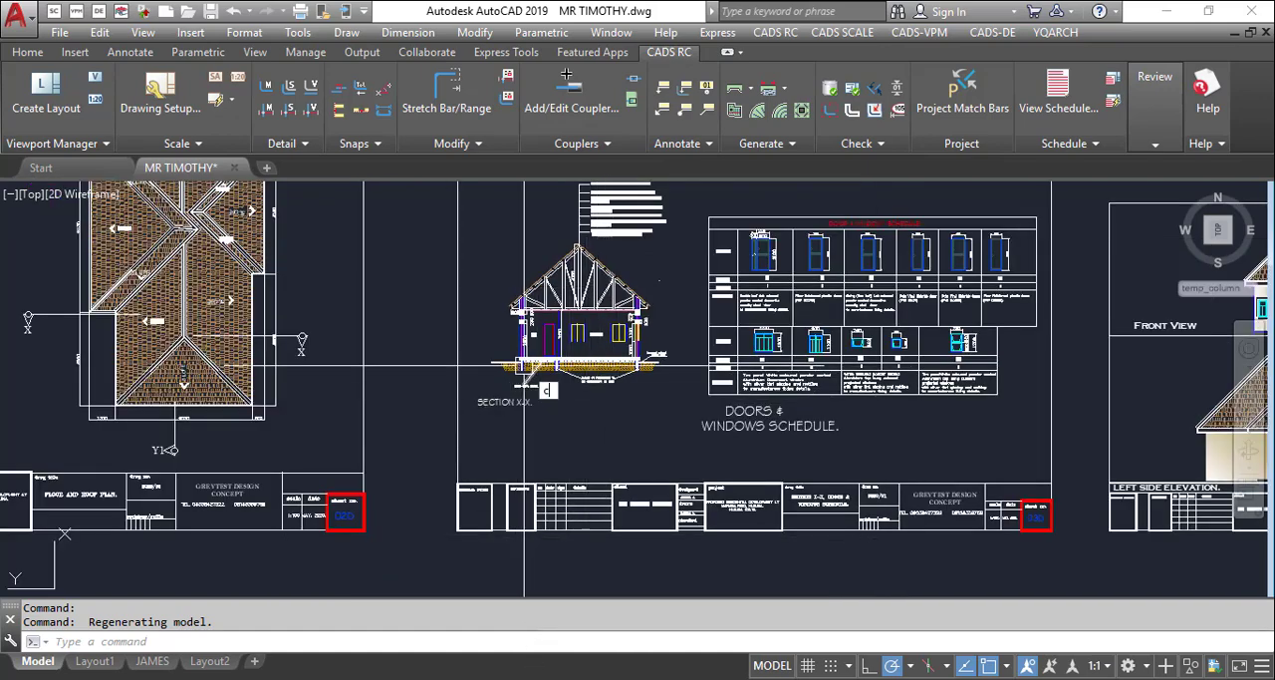
{"action": "type", "text": "o"}
{"action": "key", "text": "Return"}
{"action": "left_click", "coordinate": [486, 241]}
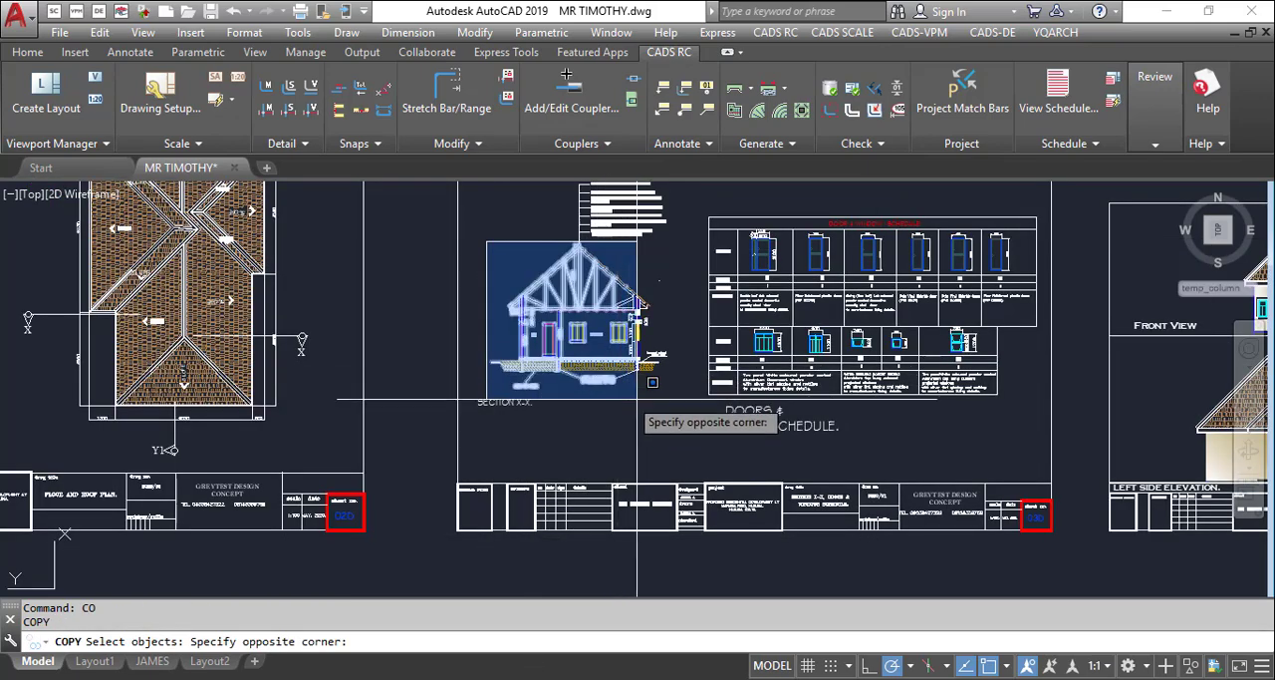
{"action": "left_click", "coordinate": [653, 383]}
{"action": "key", "text": "Return"}
{"action": "left_click", "coordinate": [654, 385]}
{"action": "scroll", "coordinate": [321, 374], "scroll_direction": "down", "scroll_amount": 6}
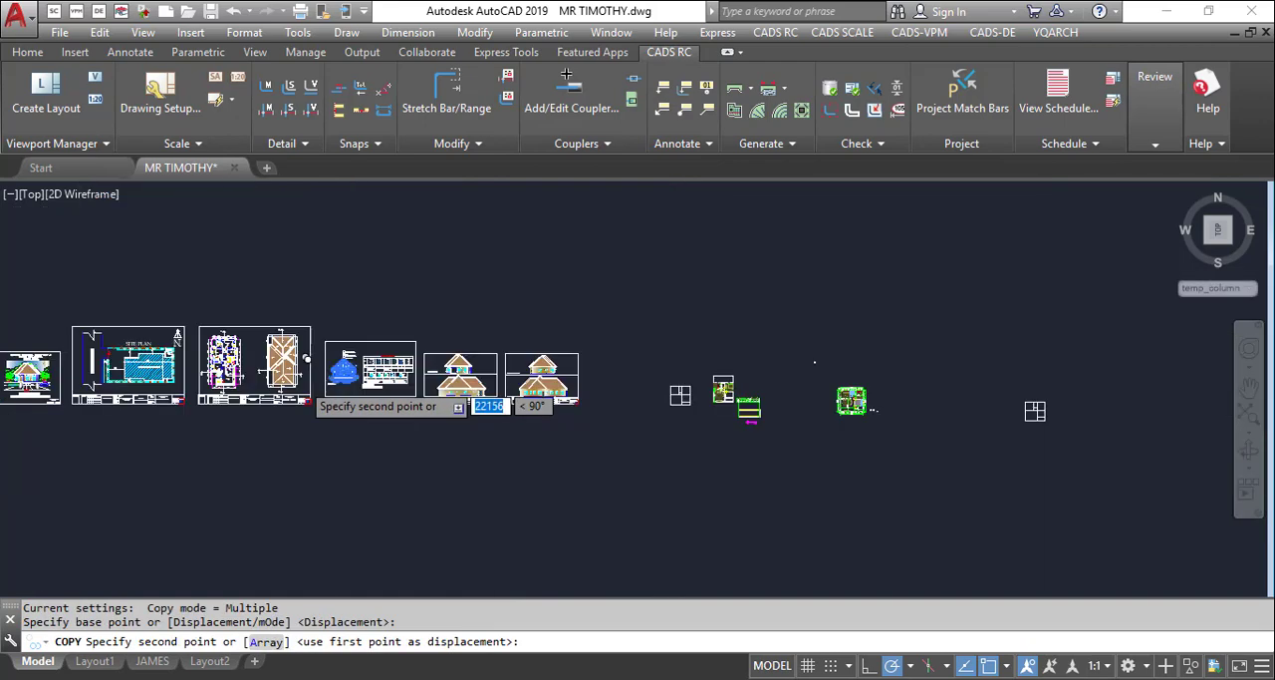
{"action": "scroll", "coordinate": [298, 373], "scroll_direction": "down", "scroll_amount": 2}
{"action": "scroll", "coordinate": [569, 407], "scroll_direction": "up", "scroll_amount": 3}
{"action": "left_click", "coordinate": [705, 396]}
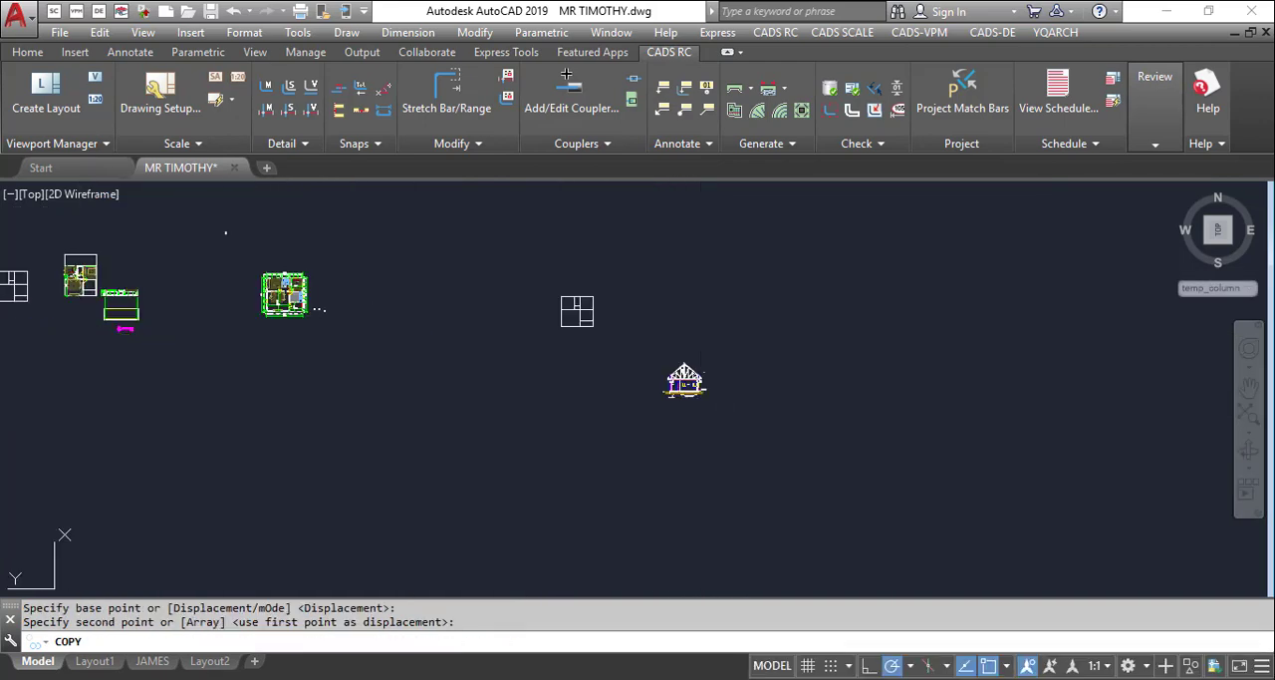
{"action": "key", "text": "Escape"}
Erase the yellow frame lines inside the window to the right of the LOUNGE label in the copied section
{"action": "scroll", "coordinate": [687, 394], "scroll_direction": "up", "scroll_amount": 10}
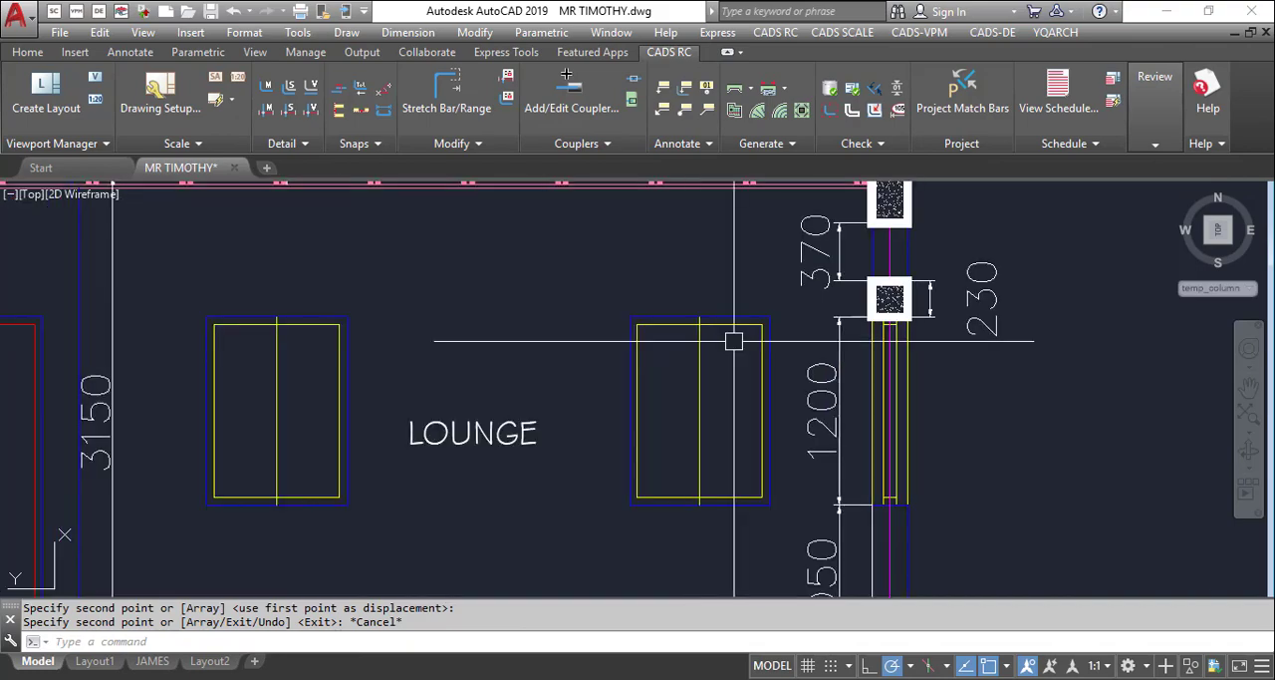
{"action": "scroll", "coordinate": [734, 341], "scroll_direction": "up", "scroll_amount": 6}
{"action": "type", "text": "e"}
{"action": "key", "text": "Return"}
{"action": "left_click", "coordinate": [759, 280]}
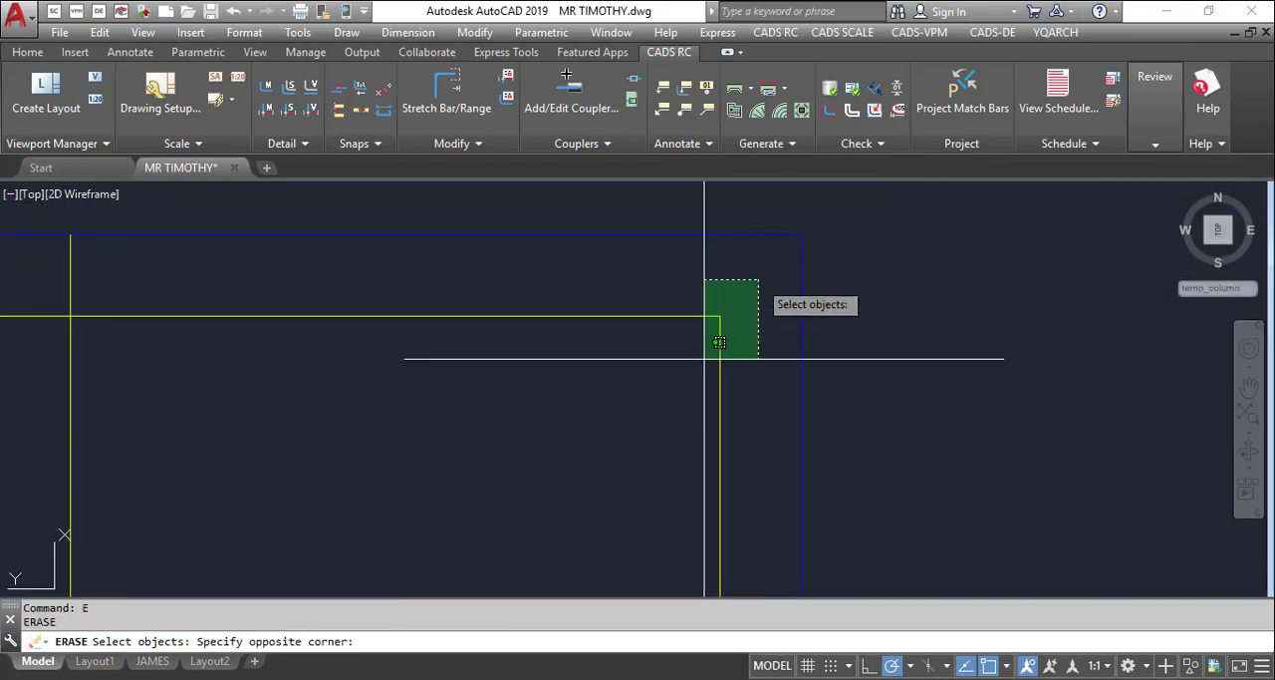
{"action": "scroll", "coordinate": [705, 358], "scroll_direction": "down", "scroll_amount": 3}
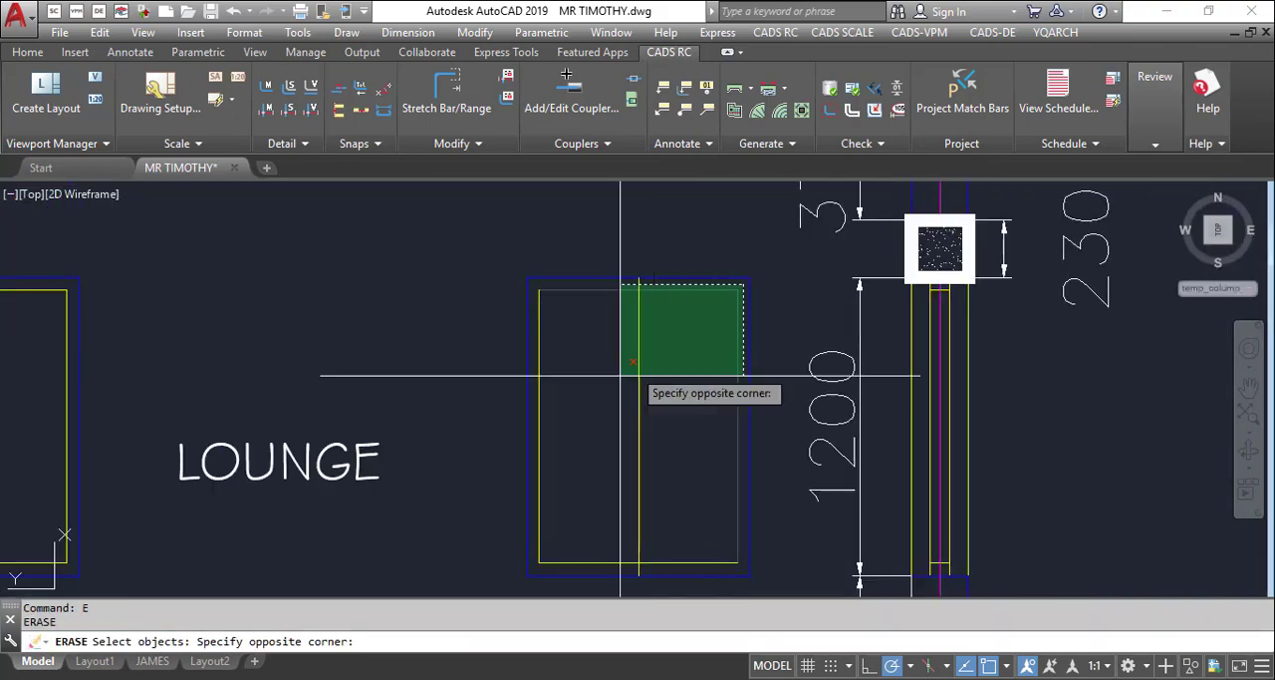
{"action": "left_click", "coordinate": [537, 559]}
{"action": "scroll", "coordinate": [738, 424], "scroll_direction": "down", "scroll_amount": 4}
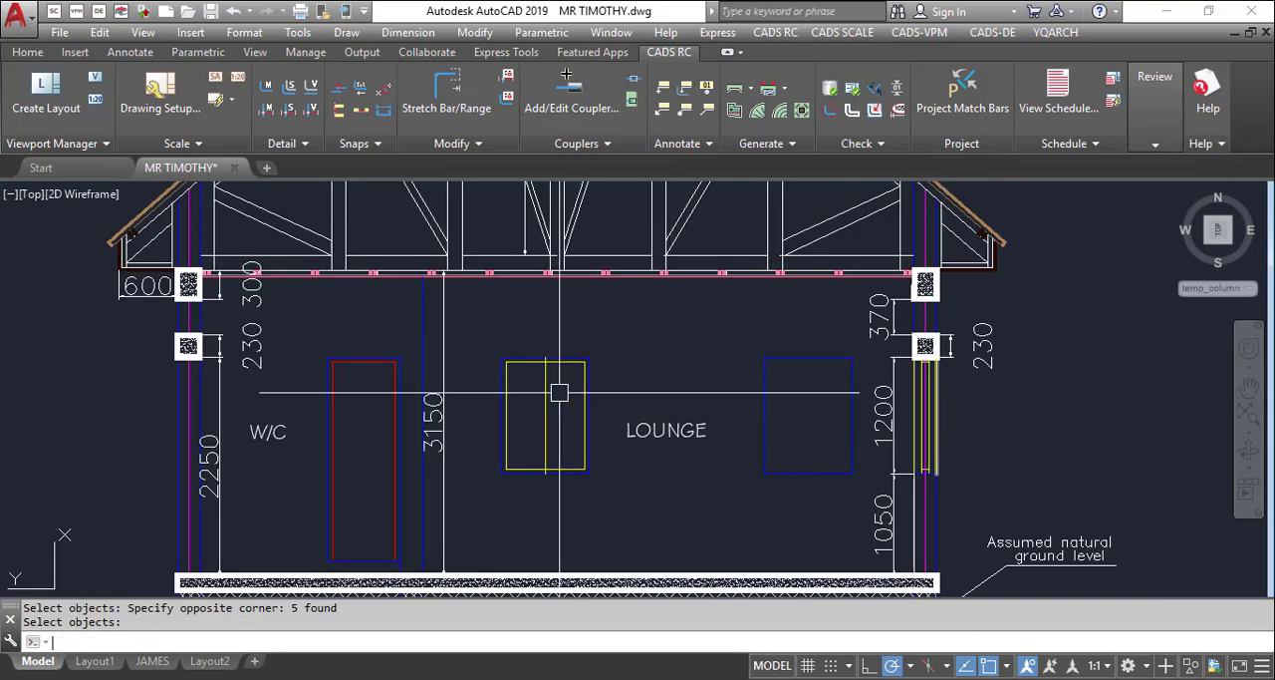
Erase the yellow frame lines inside the window to the left of the LOUNGE label, keeping the blue opening
{"action": "key", "text": "Return"}
{"action": "scroll", "coordinate": [545, 360], "scroll_direction": "up", "scroll_amount": 6}
{"action": "scroll", "coordinate": [692, 362], "scroll_direction": "up", "scroll_amount": 4}
{"action": "left_click", "coordinate": [749, 367]}
{"action": "scroll", "coordinate": [578, 399], "scroll_direction": "down", "scroll_amount": 6}
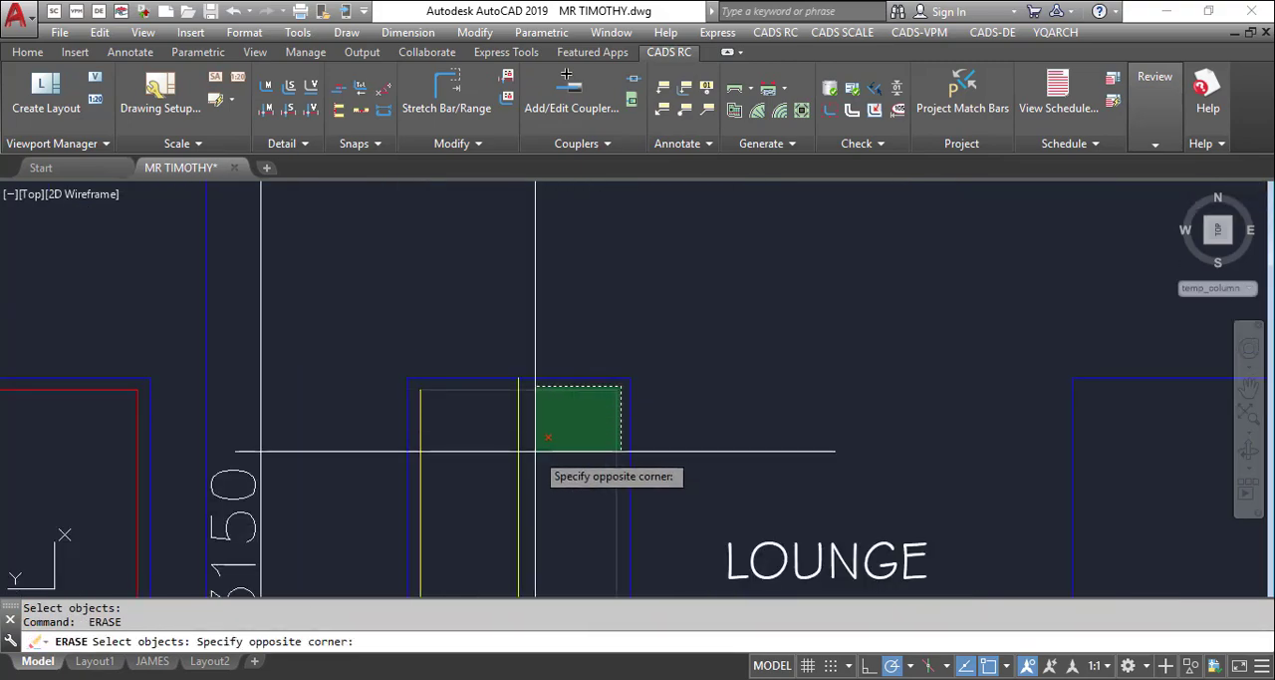
{"action": "scroll", "coordinate": [535, 450], "scroll_direction": "down", "scroll_amount": 3}
{"action": "scroll", "coordinate": [472, 518], "scroll_direction": "up", "scroll_amount": 3}
{"action": "left_click", "coordinate": [464, 535]}
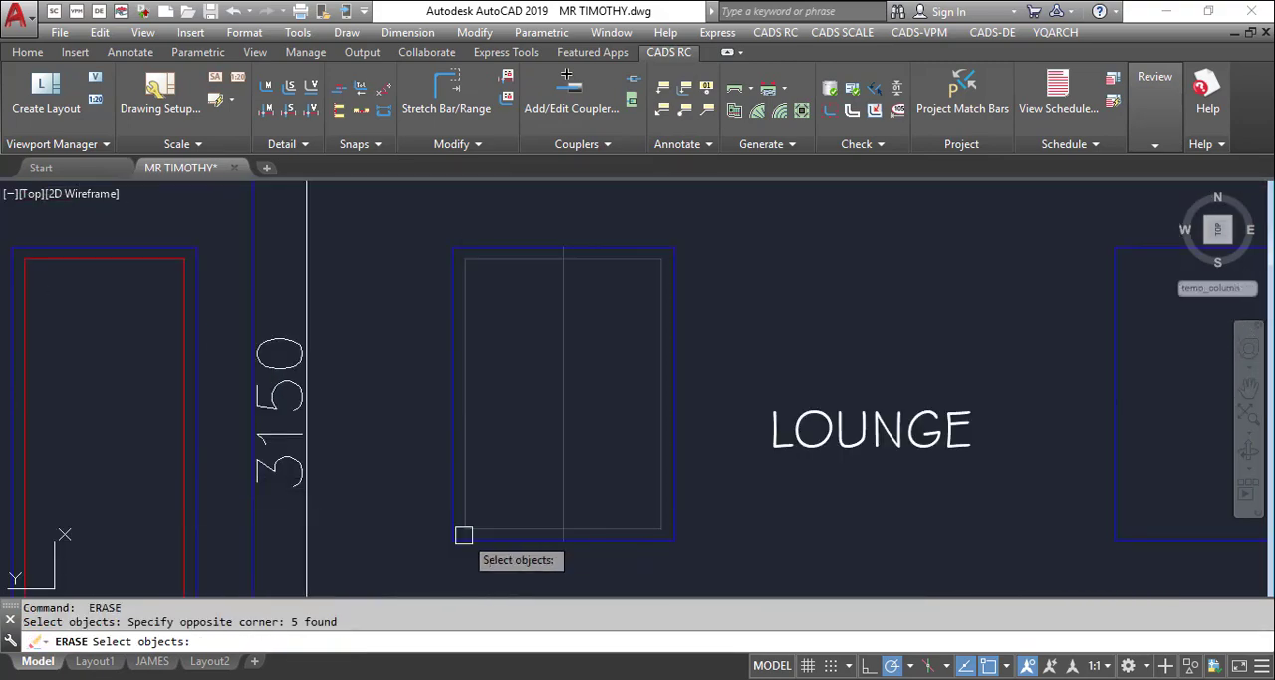
{"action": "key", "text": "Return"}
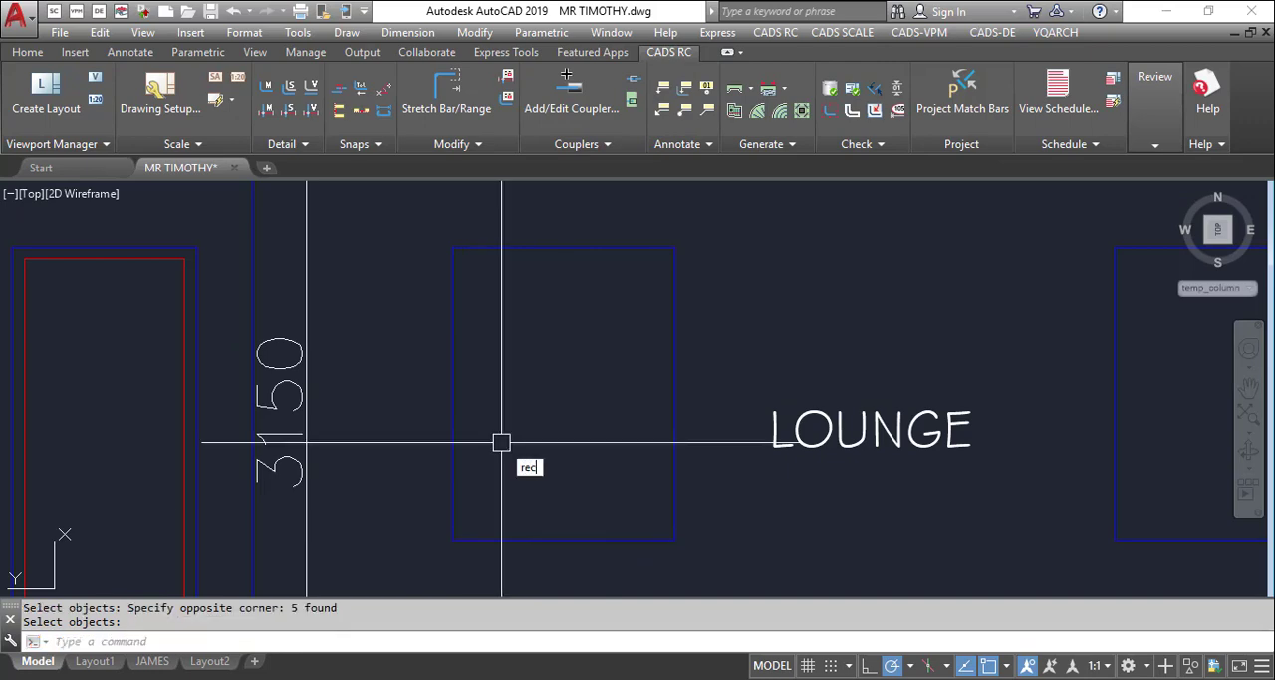
Draw a rectangle over the left lounge window opening, from its upper-left to its lower-right corner
{"action": "key", "text": "Return"}
{"action": "left_click", "coordinate": [454, 248]}
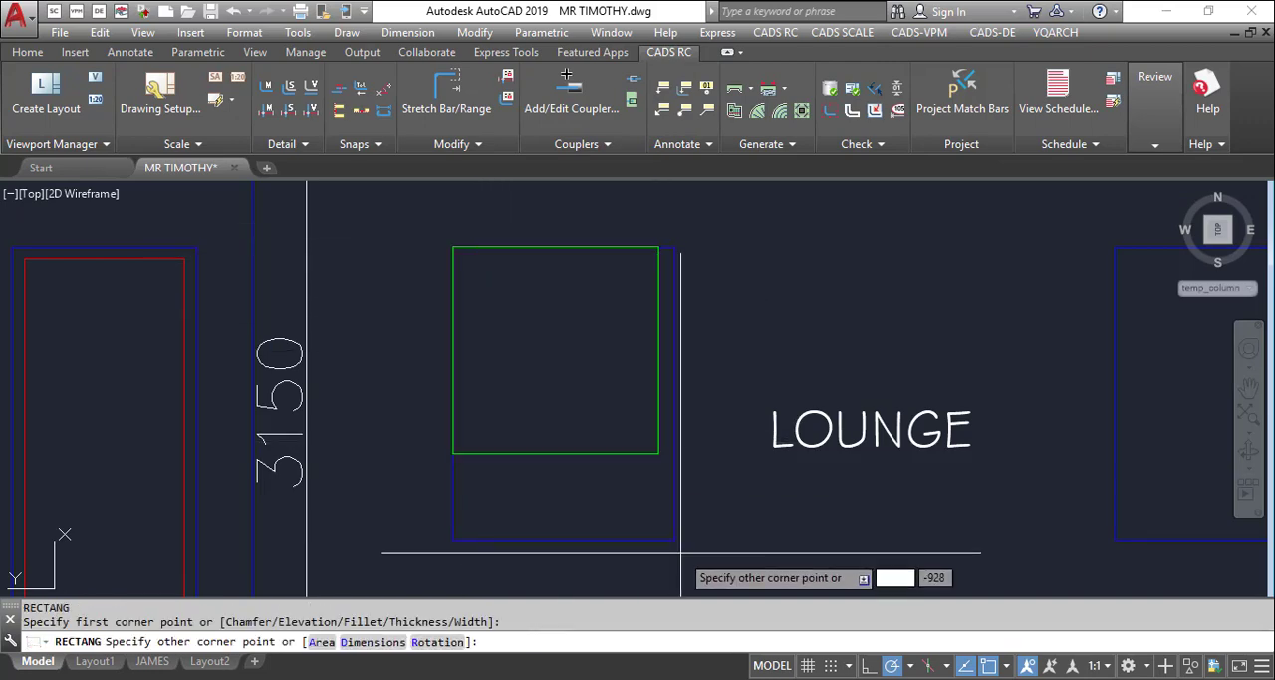
{"action": "left_click", "coordinate": [675, 540]}
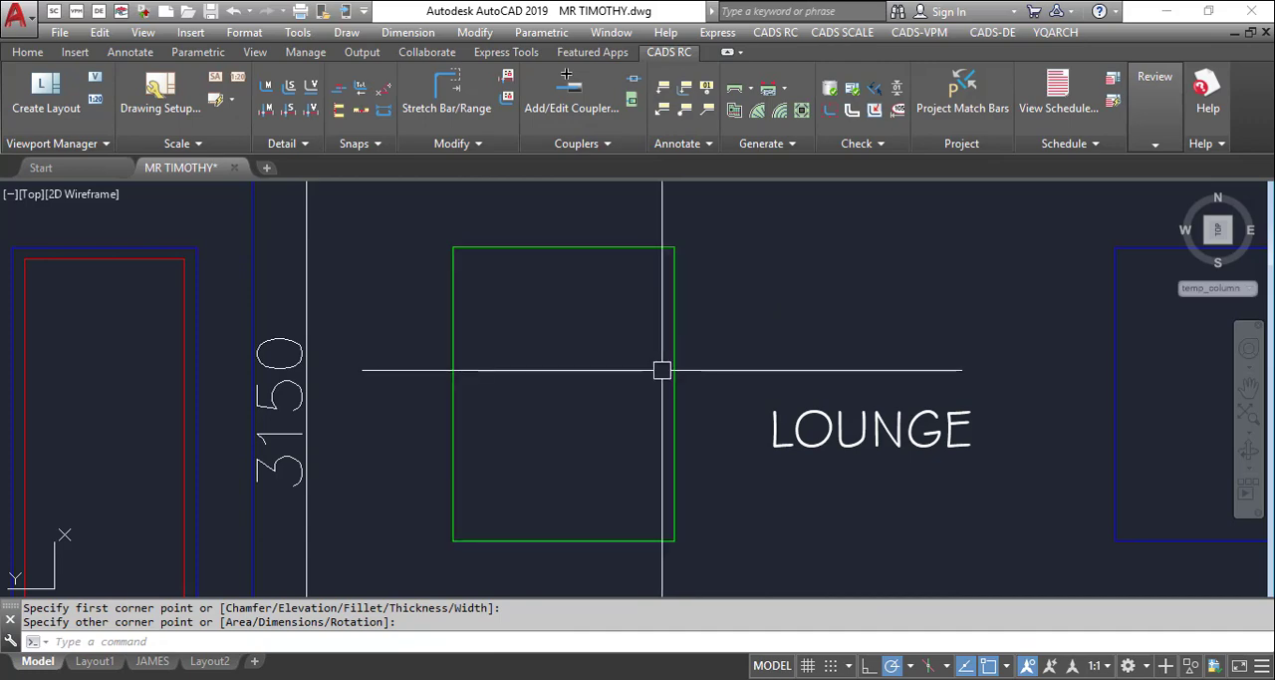
Copy the green rectangle from its upper-left corner onto the matching corner of the right lounge window opening
{"action": "type", "text": "co"}
{"action": "key", "text": "Return"}
{"action": "left_click", "coordinate": [615, 249]}
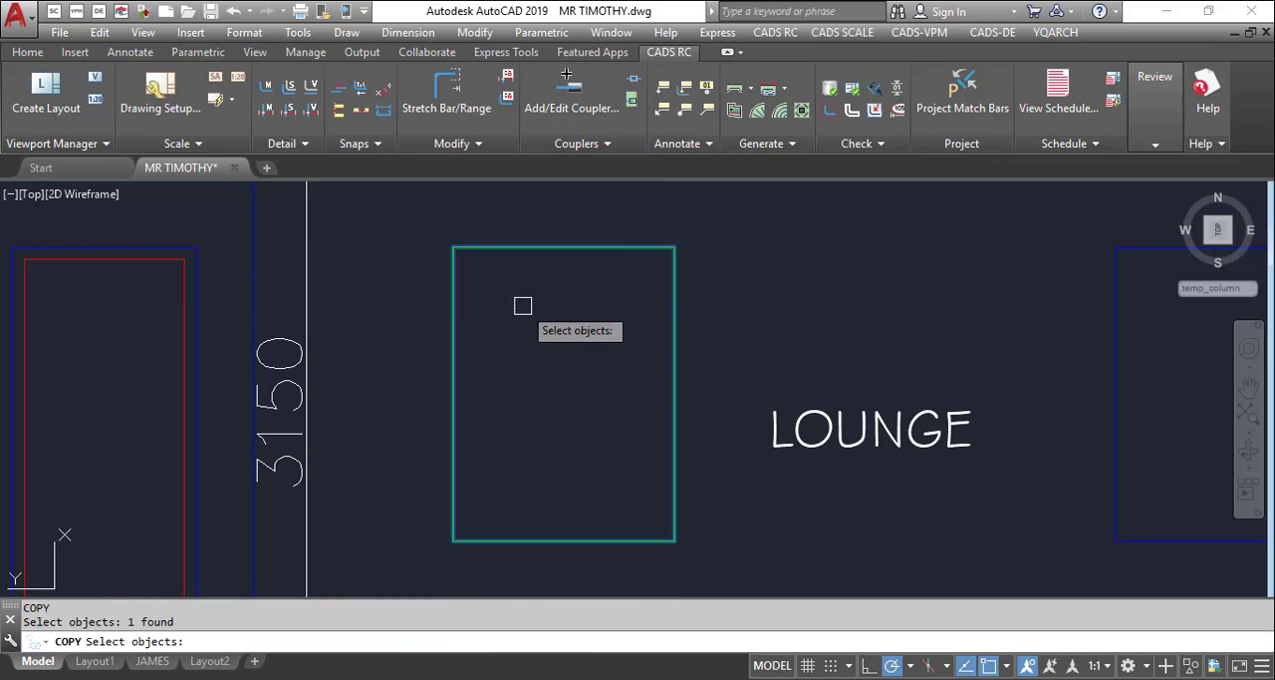
{"action": "key", "text": "Return"}
{"action": "left_click", "coordinate": [453, 248]}
{"action": "scroll", "coordinate": [698, 252], "scroll_direction": "down", "scroll_amount": 3}
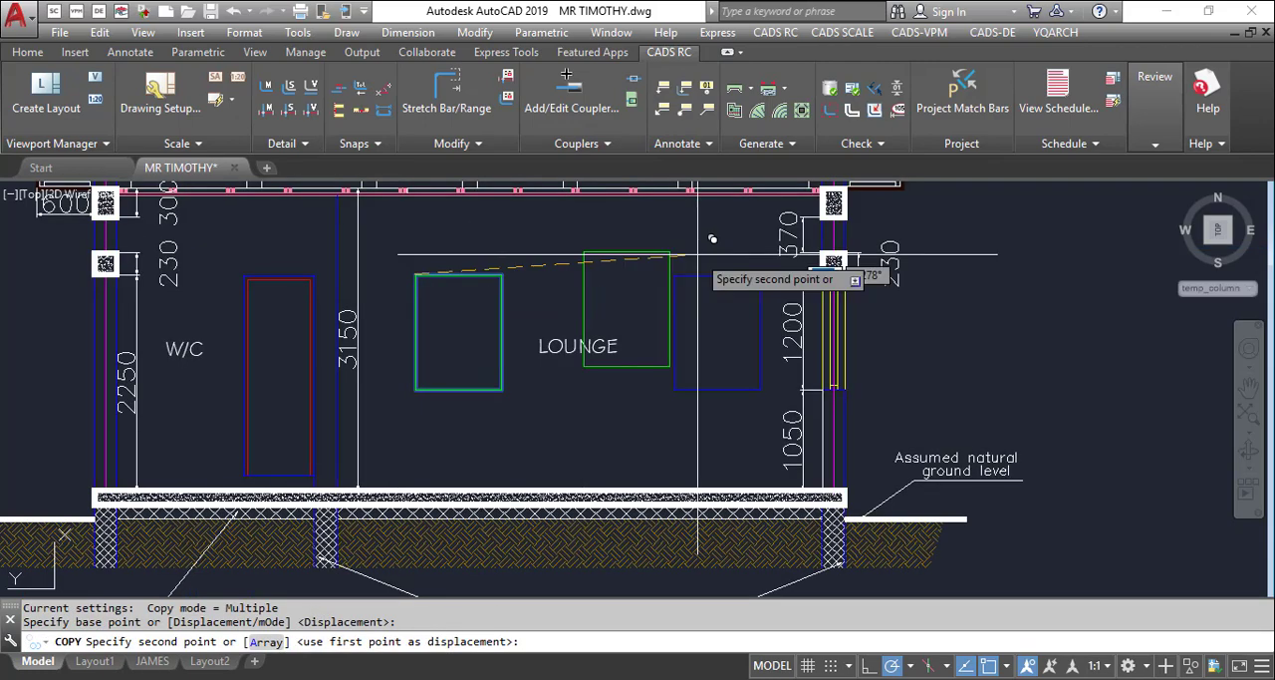
{"action": "scroll", "coordinate": [695, 275], "scroll_direction": "up", "scroll_amount": 3}
{"action": "scroll", "coordinate": [695, 275], "scroll_direction": "up", "scroll_amount": 2}
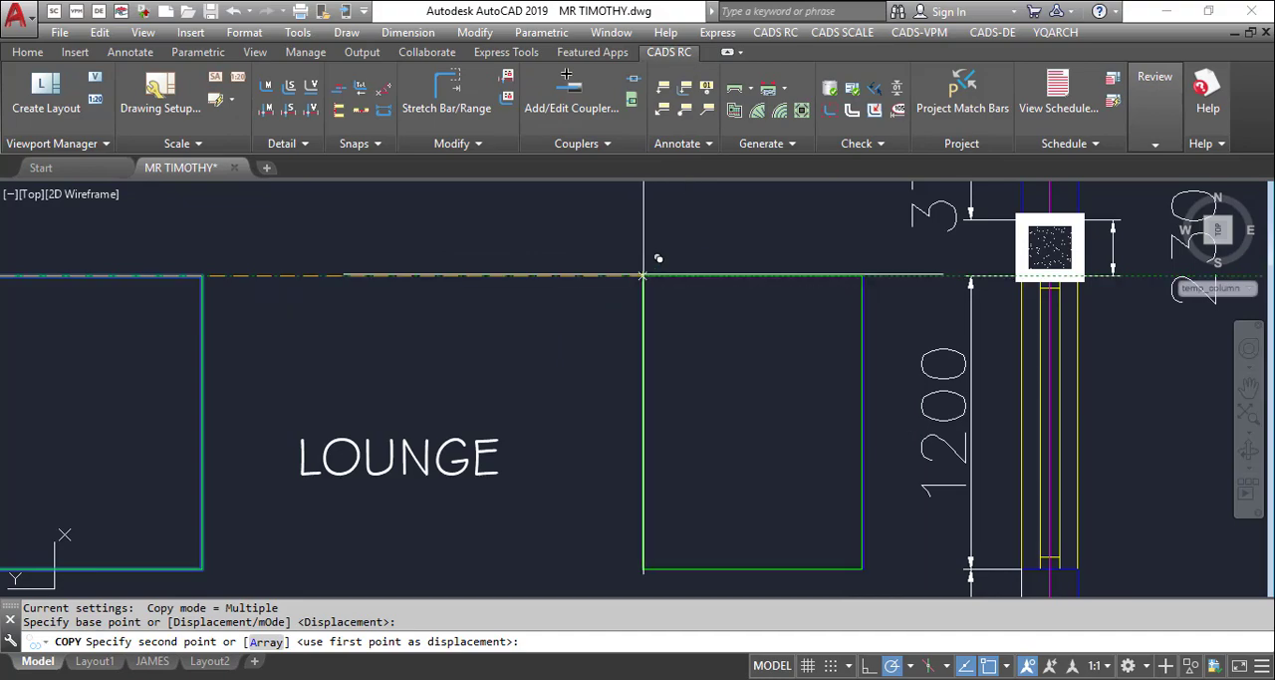
{"action": "left_click", "coordinate": [661, 275]}
{"action": "scroll", "coordinate": [939, 362], "scroll_direction": "down", "scroll_amount": 2}
{"action": "key", "text": "Escape"}
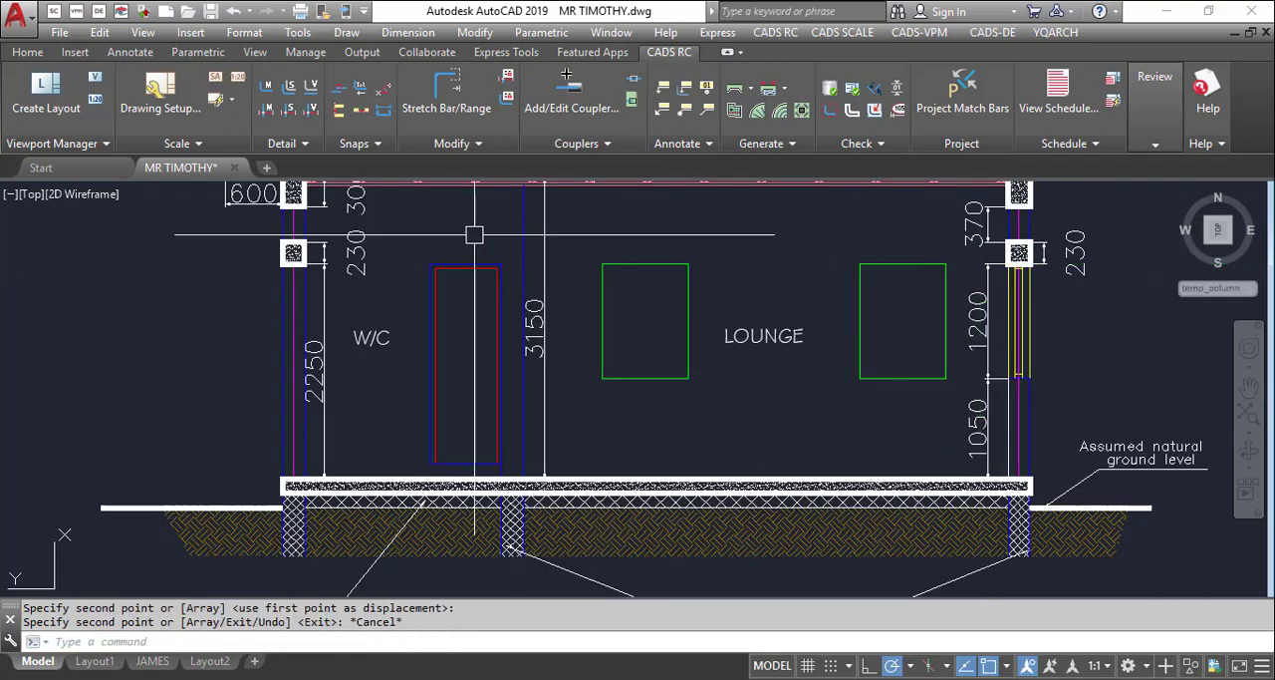
Erase the red inner frame lines of the door beside the W/C label, keeping the blue outline
{"action": "scroll", "coordinate": [447, 255], "scroll_direction": "up", "scroll_amount": 3}
{"action": "scroll", "coordinate": [501, 295], "scroll_direction": "up", "scroll_amount": 2}
{"action": "type", "text": "e"}
{"action": "key", "text": "Return"}
{"action": "left_click", "coordinate": [536, 335]}
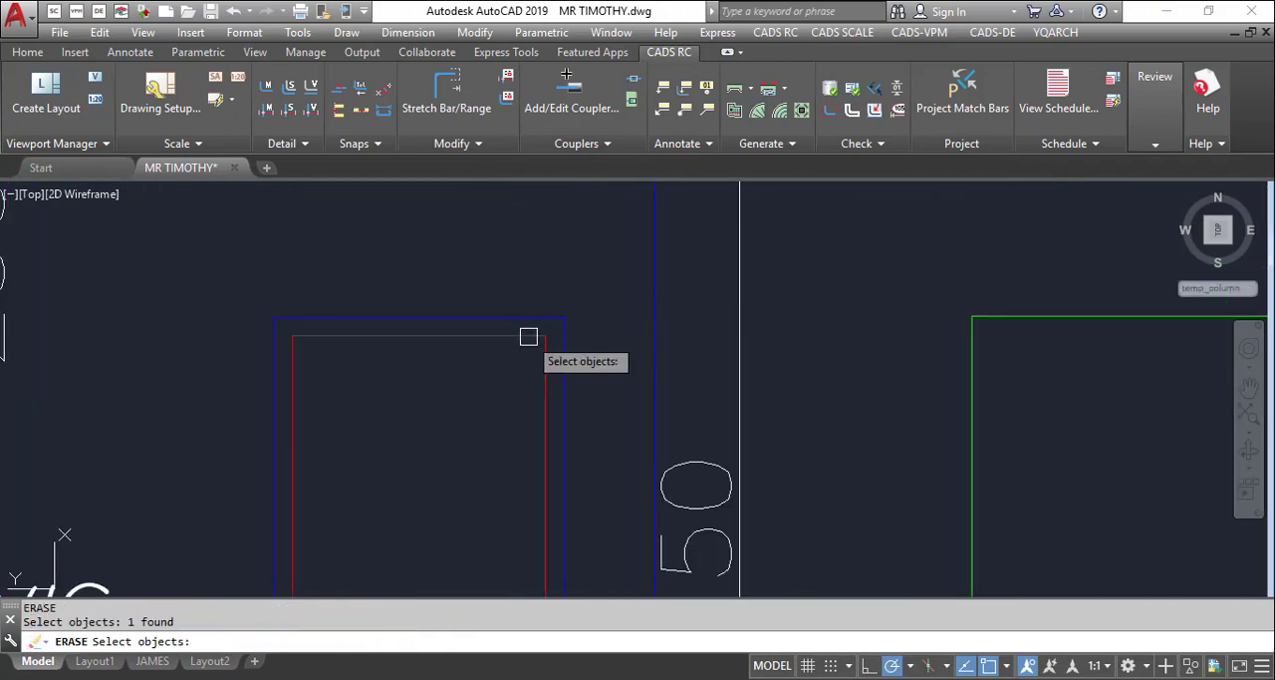
{"action": "key", "text": "Return"}
{"action": "left_click", "coordinate": [541, 349]}
{"action": "key", "text": "Return"}
{"action": "scroll", "coordinate": [510, 219], "scroll_direction": "down", "scroll_amount": 2}
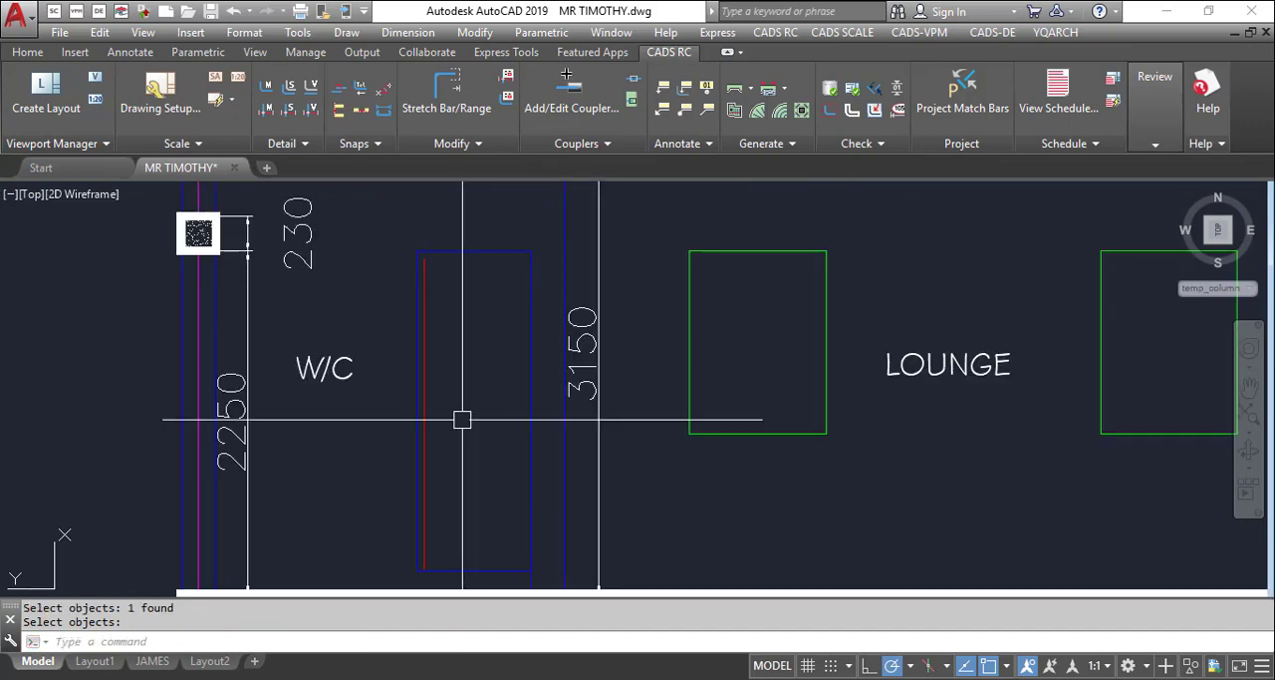
{"action": "scroll", "coordinate": [458, 548], "scroll_direction": "up", "scroll_amount": 2}
{"action": "key", "text": "Return"}
{"action": "key", "text": "Return"}
{"action": "left_click", "coordinate": [436, 455]}
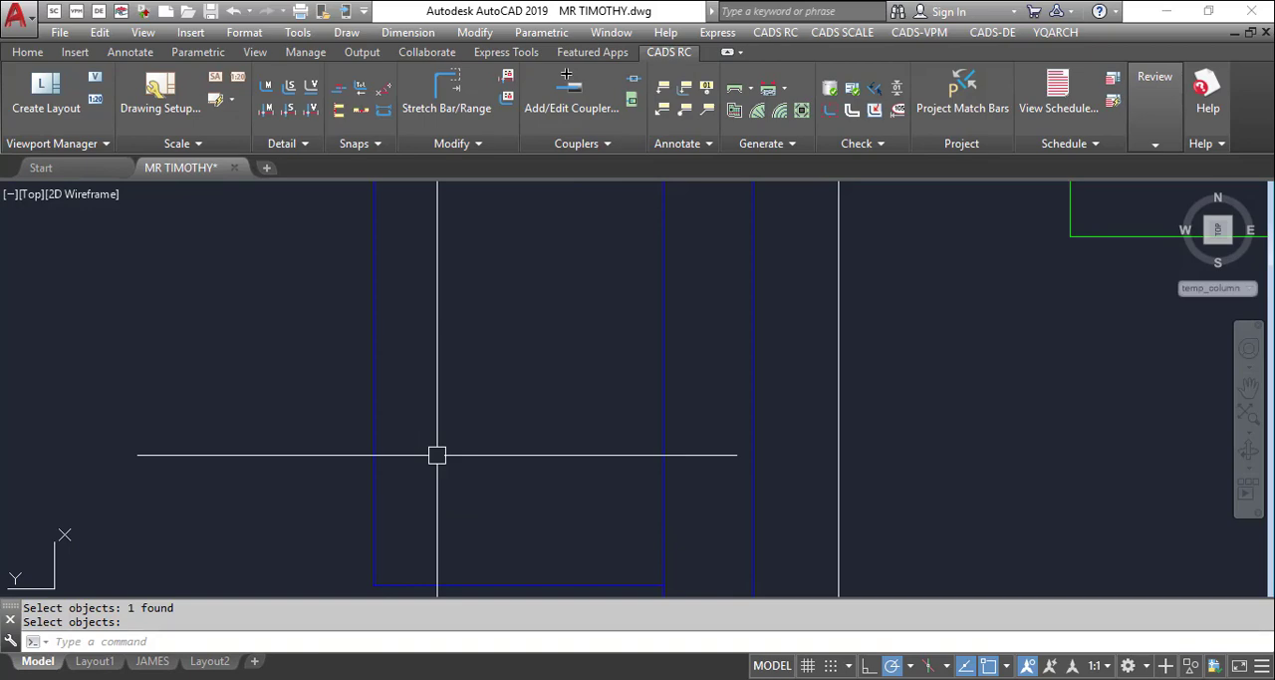
Start the YQArch window elevation command (WDE) and go through the sheath, sill and lintel styles, ending on None
{"action": "type", "text": "wde"}
{"action": "key", "text": "Return"}
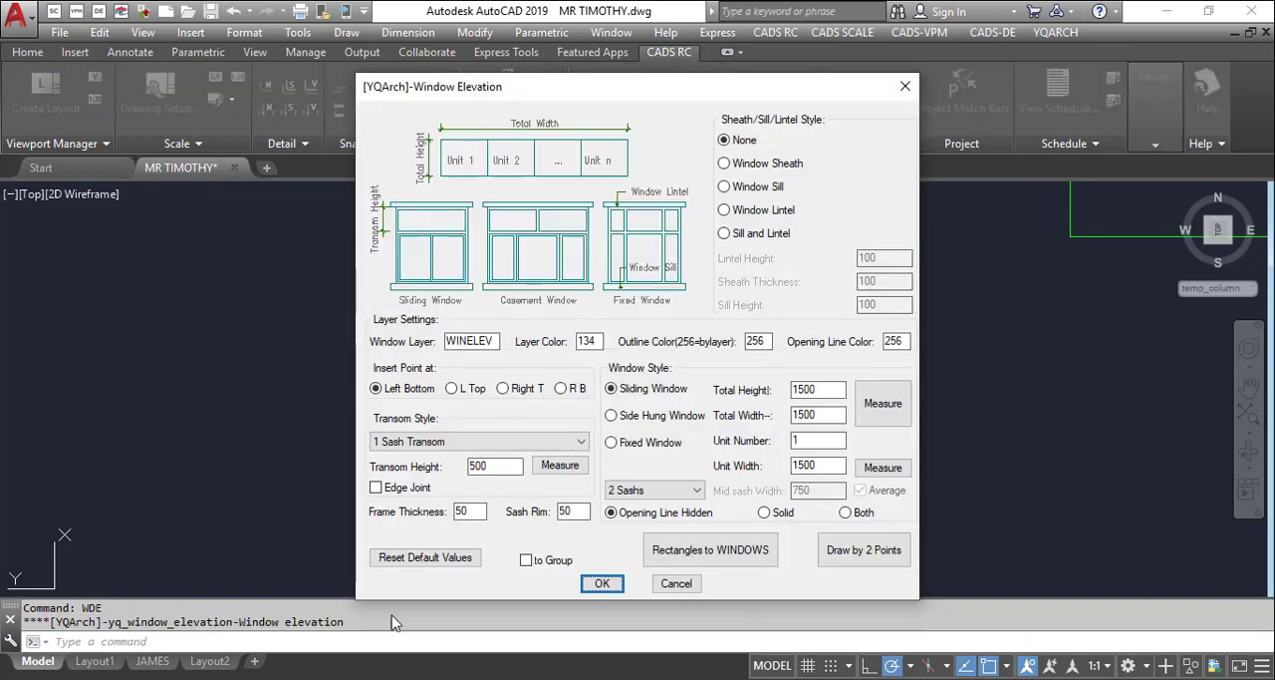
{"action": "left_click", "coordinate": [741, 164]}
{"action": "left_click", "coordinate": [735, 188]}
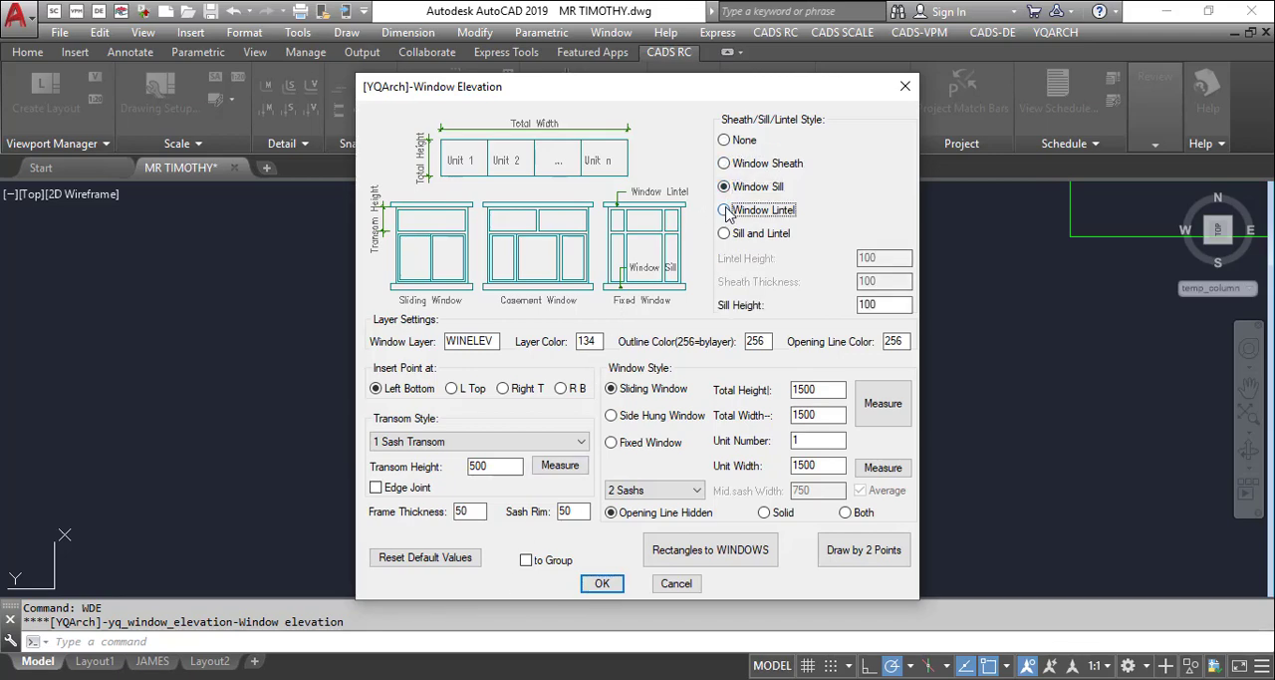
{"action": "left_click", "coordinate": [728, 213]}
{"action": "left_click", "coordinate": [729, 230]}
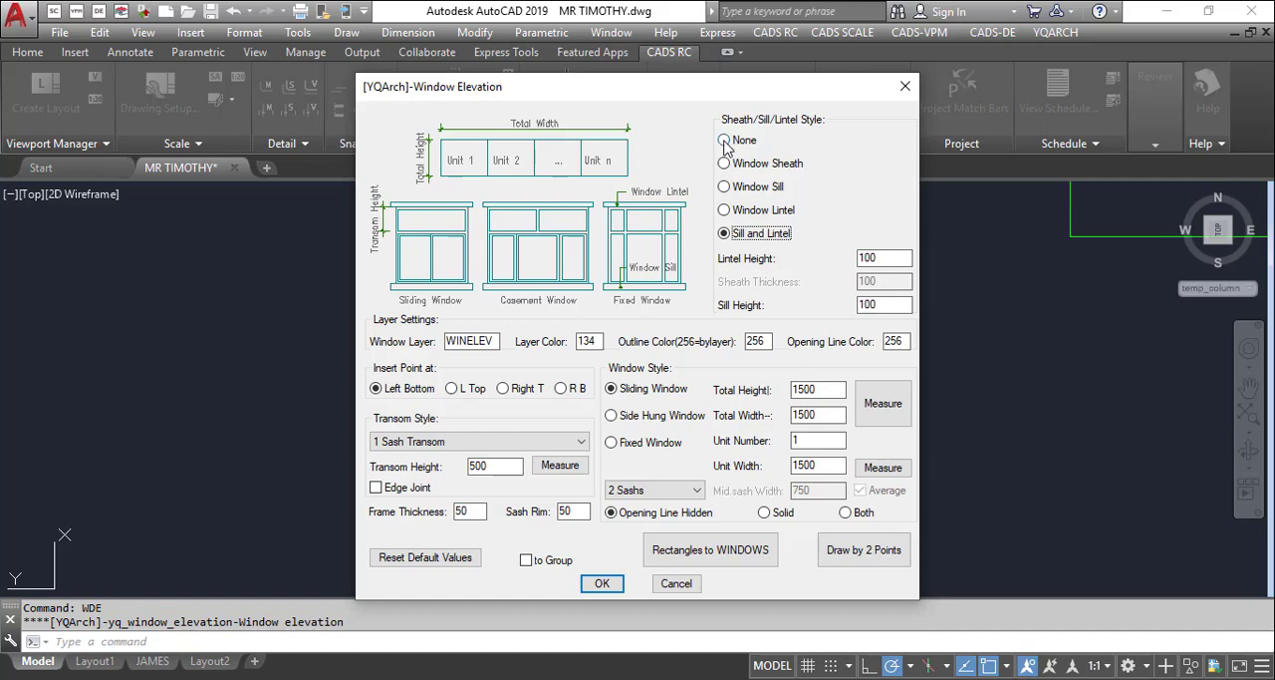
{"action": "left_click", "coordinate": [726, 142]}
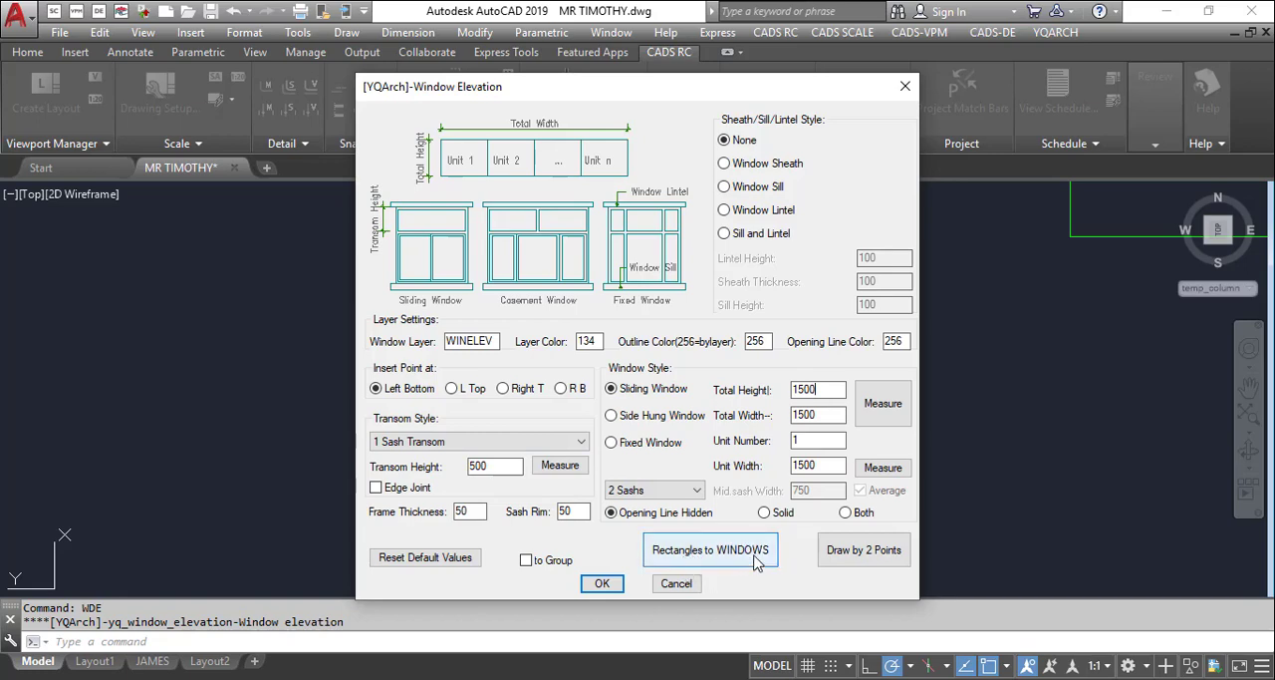
Draw a two-sash sliding window elevation by two points across opposite corners of the left lounge rectangle
{"action": "left_click", "coordinate": [863, 550]}
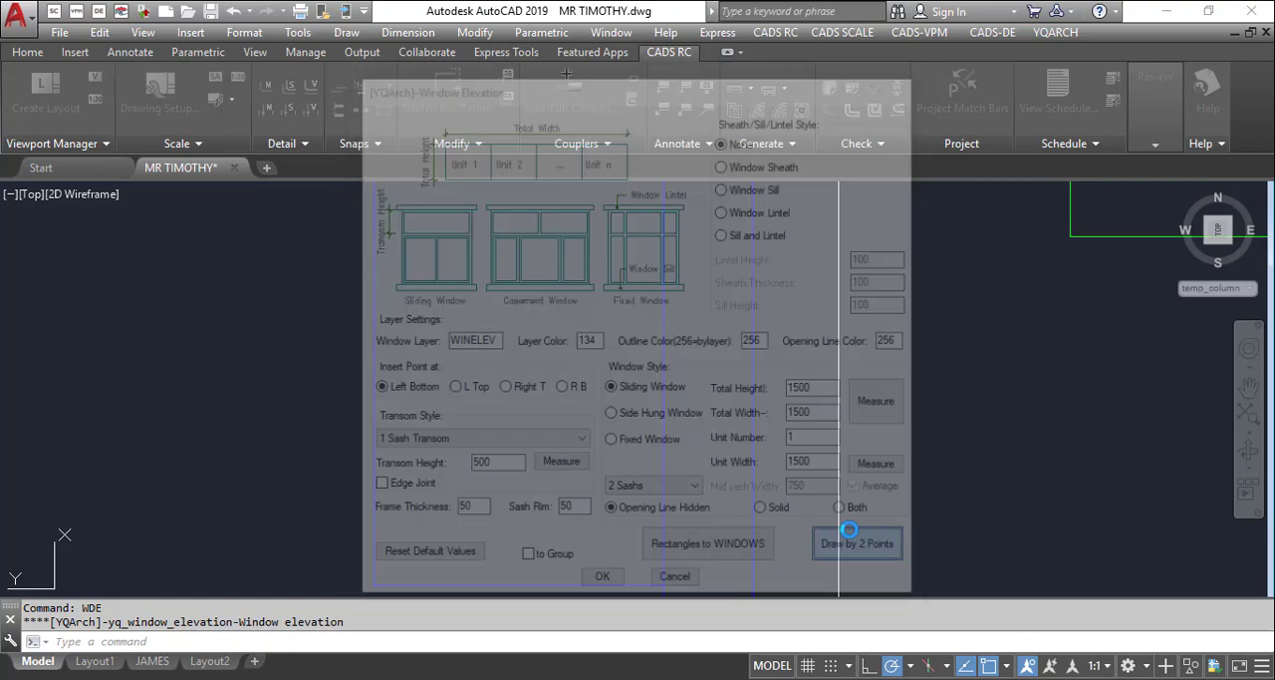
{"action": "scroll", "coordinate": [688, 329], "scroll_direction": "up", "scroll_amount": 5}
{"action": "scroll", "coordinate": [656, 347], "scroll_direction": "down", "scroll_amount": 2}
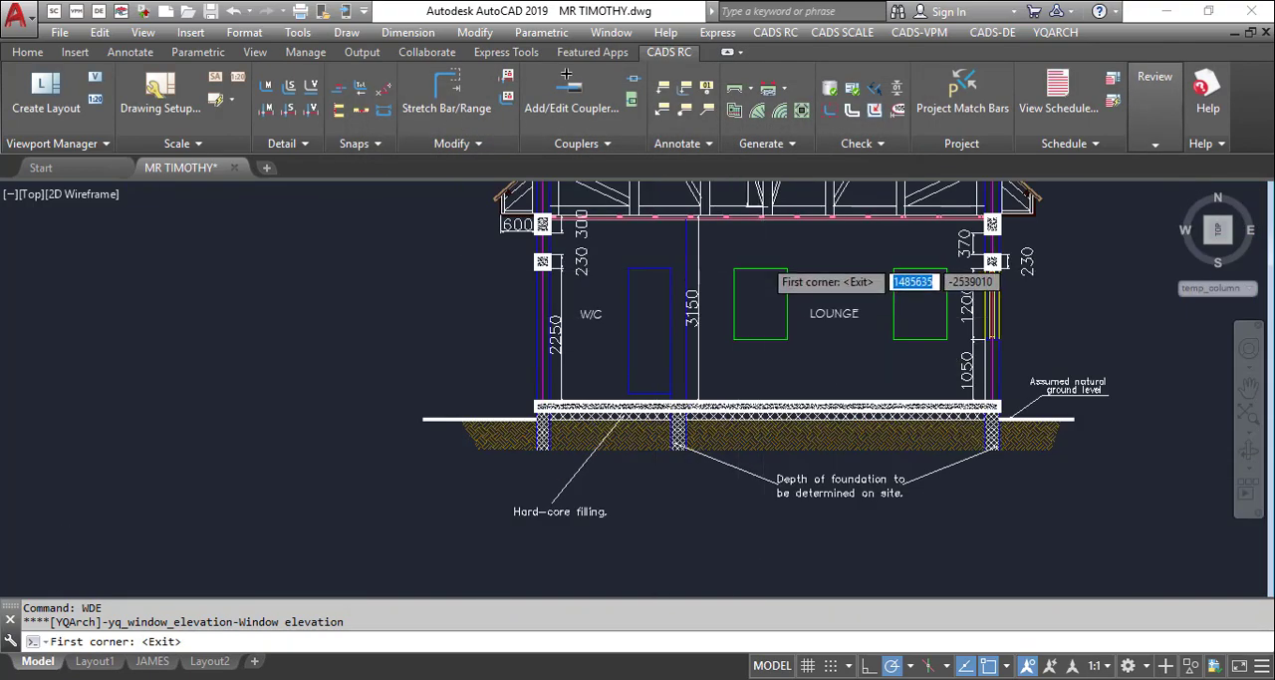
{"action": "scroll", "coordinate": [656, 347], "scroll_direction": "up", "scroll_amount": 5}
{"action": "left_click", "coordinate": [658, 264]}
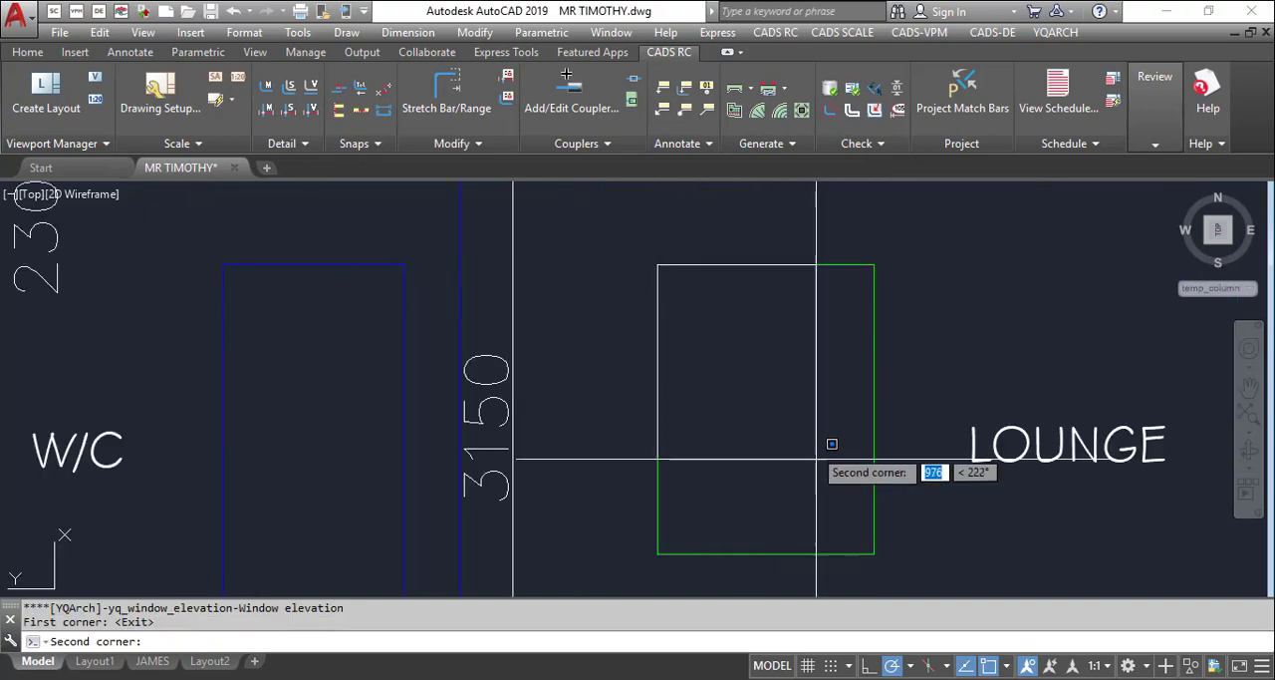
{"action": "left_click", "coordinate": [872, 547]}
{"action": "scroll", "coordinate": [575, 252], "scroll_direction": "down", "scroll_amount": 4}
{"action": "scroll", "coordinate": [764, 328], "scroll_direction": "down", "scroll_amount": 3}
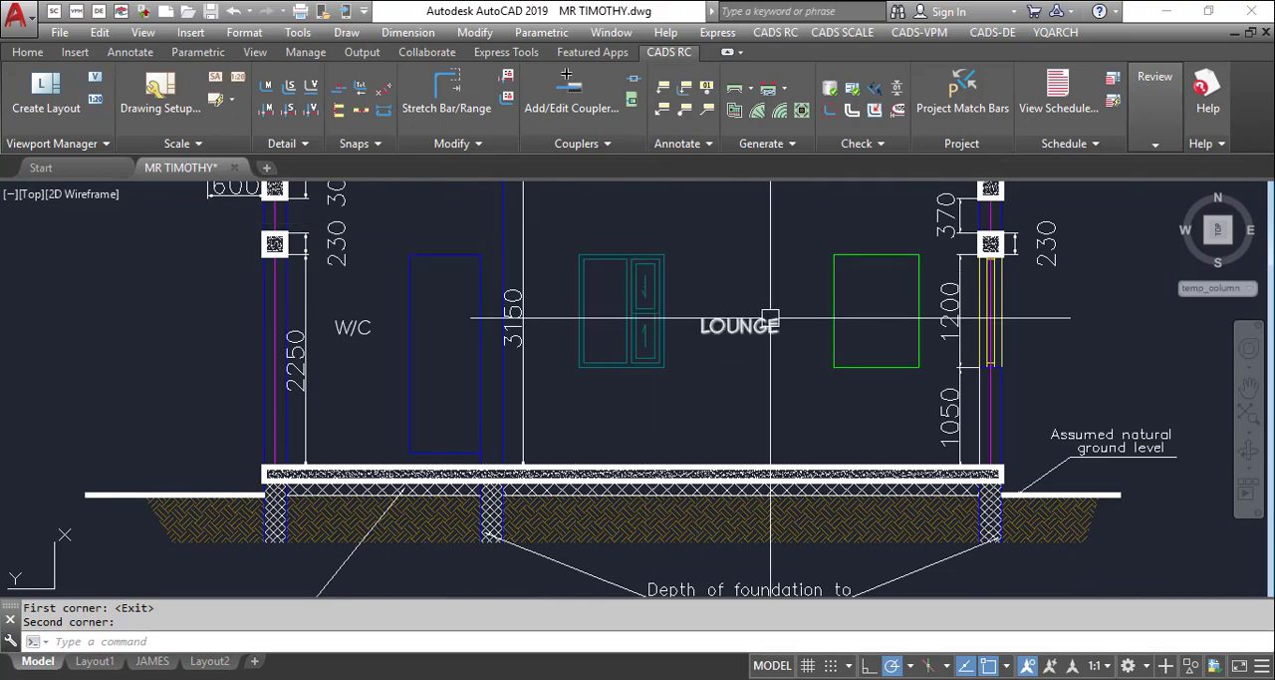
Try to convert the right lounge rectangle into a window elevation with the Rectangles to WINDOWS option
{"action": "key", "text": "Return"}
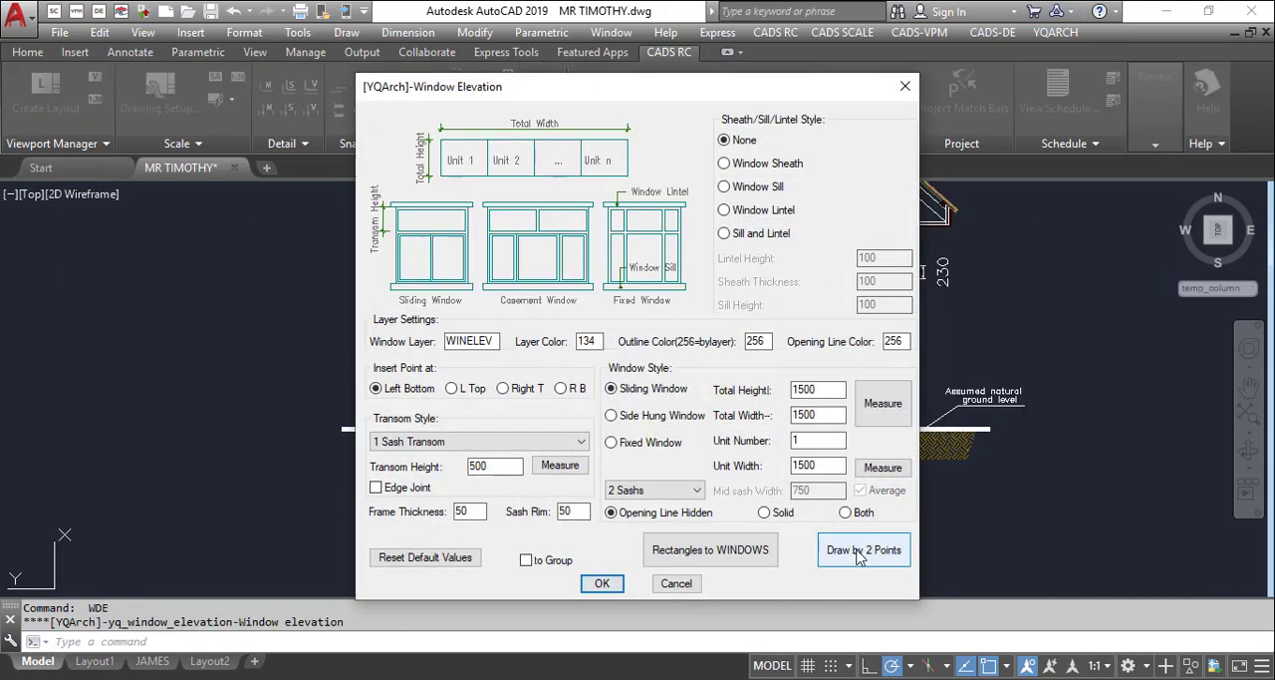
{"action": "left_click", "coordinate": [714, 554]}
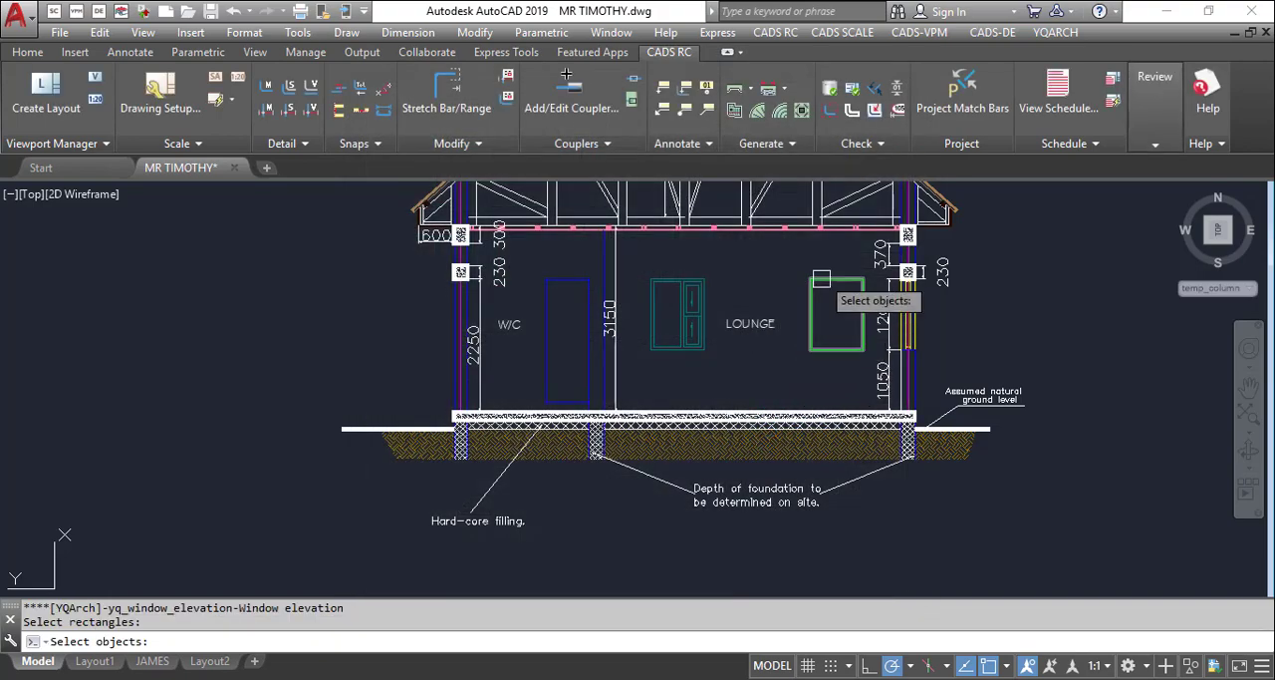
{"action": "left_click", "coordinate": [821, 279]}
{"action": "key", "text": "Return"}
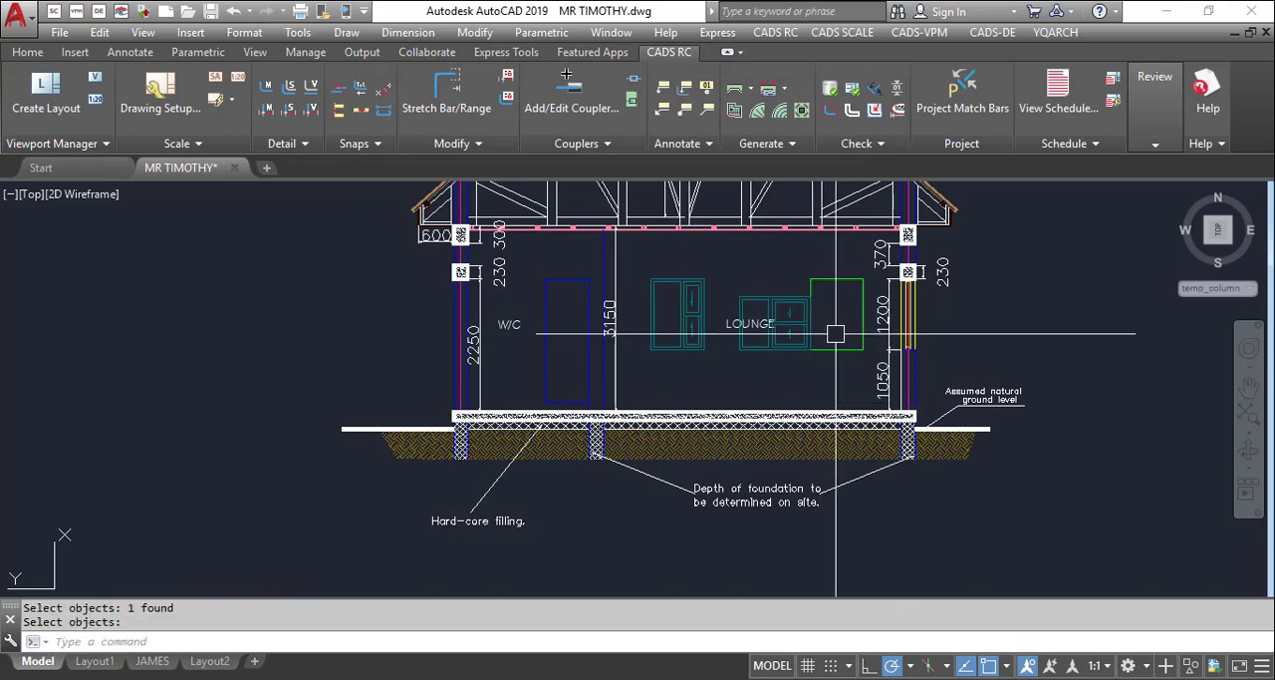
Erase the misplaced window elevation between the LOUNGE label and the green rectangle, keeping the rectangle
{"action": "scroll", "coordinate": [829, 324], "scroll_direction": "up", "scroll_amount": 3}
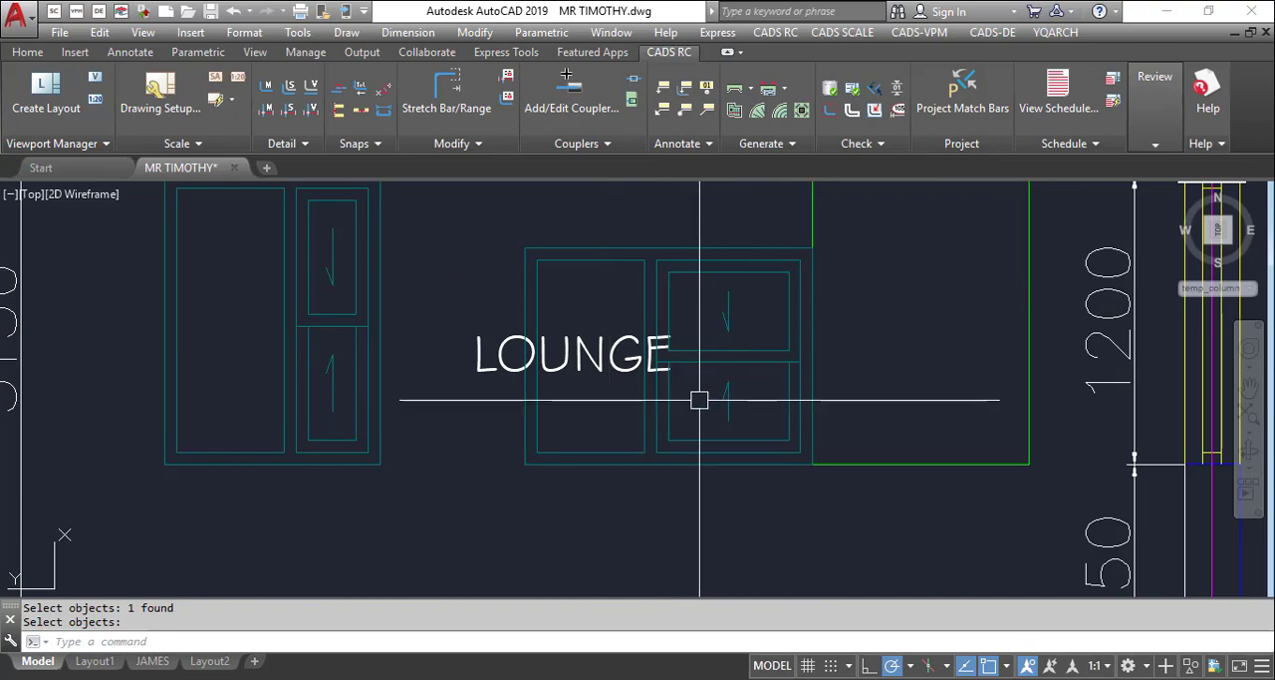
{"action": "type", "text": "e"}
{"action": "key", "text": "Return"}
{"action": "left_click", "coordinate": [523, 230]}
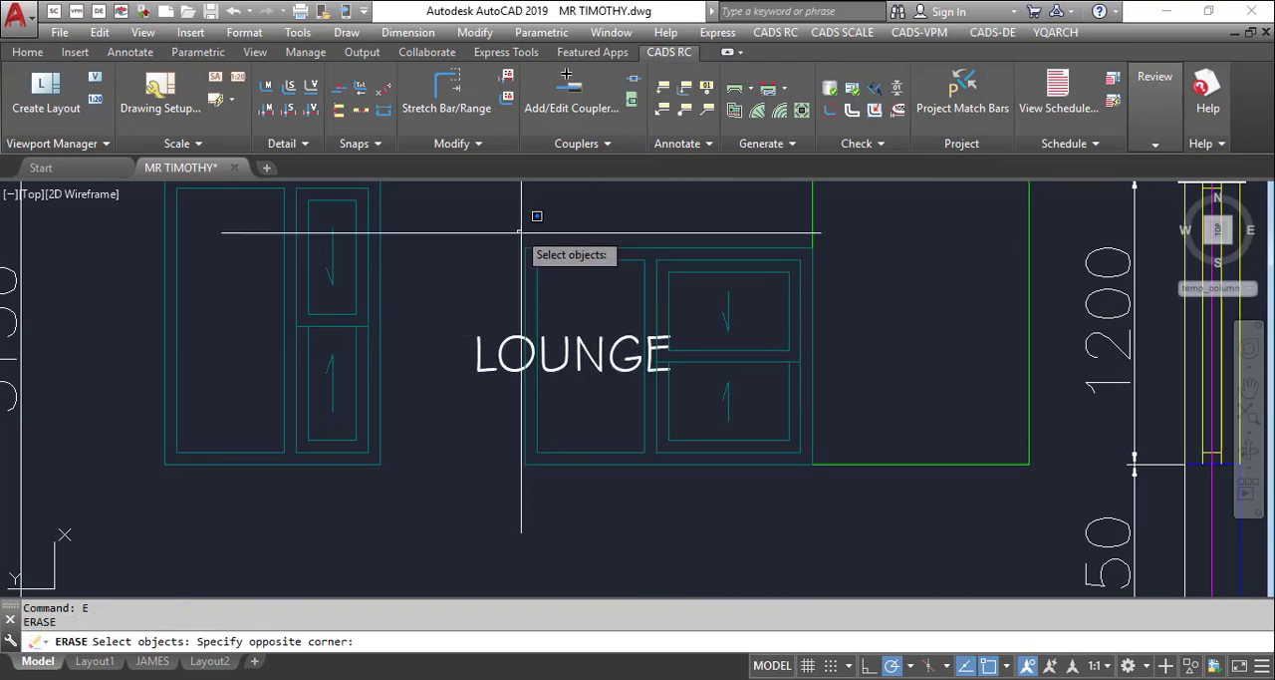
{"action": "left_click", "coordinate": [887, 541]}
{"action": "key", "text": "Return"}
{"action": "scroll", "coordinate": [791, 454], "scroll_direction": "down", "scroll_amount": 5}
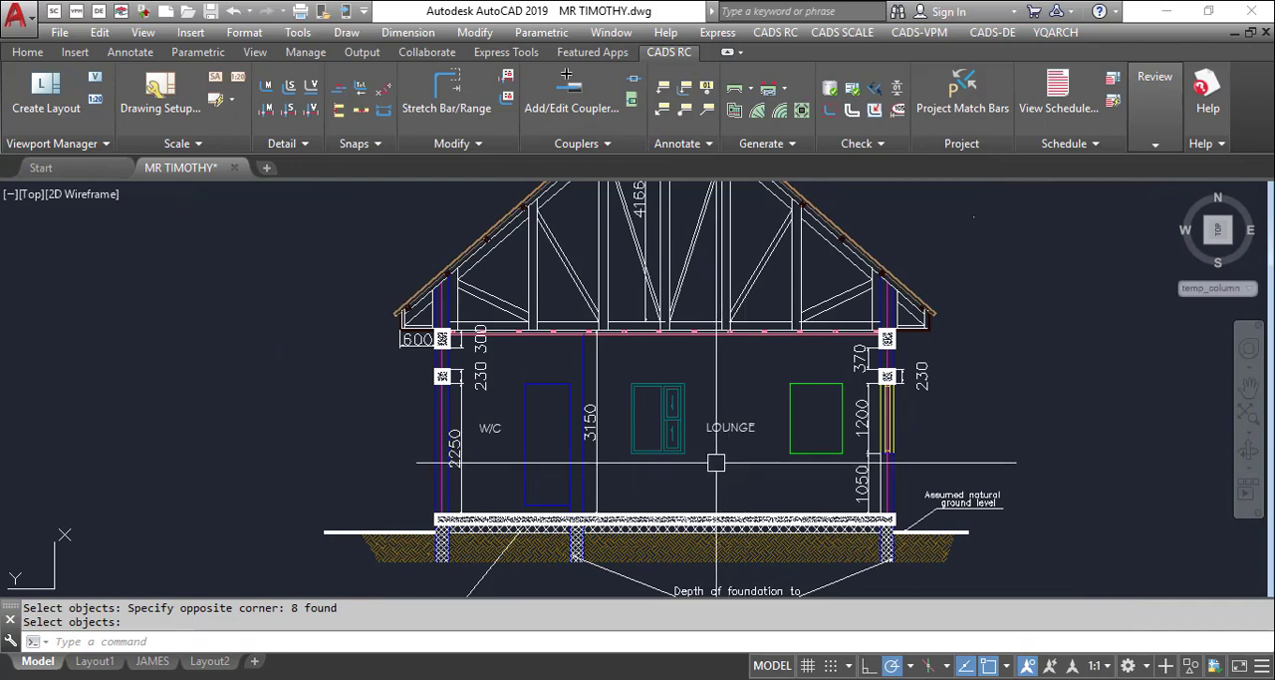
Draw a single door front elevation with the YQArch side hung door command (ADE) by two points across the blue door outline's opposite corners
{"action": "type", "text": "ad"}
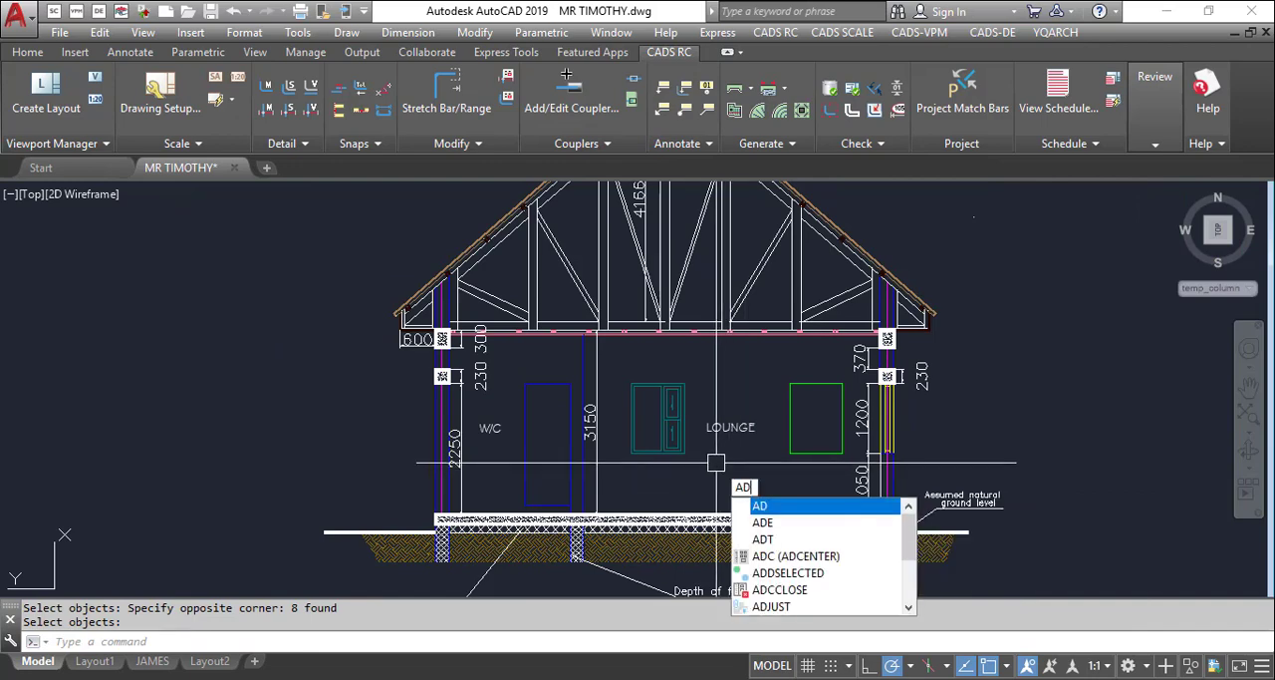
{"action": "type", "text": "e"}
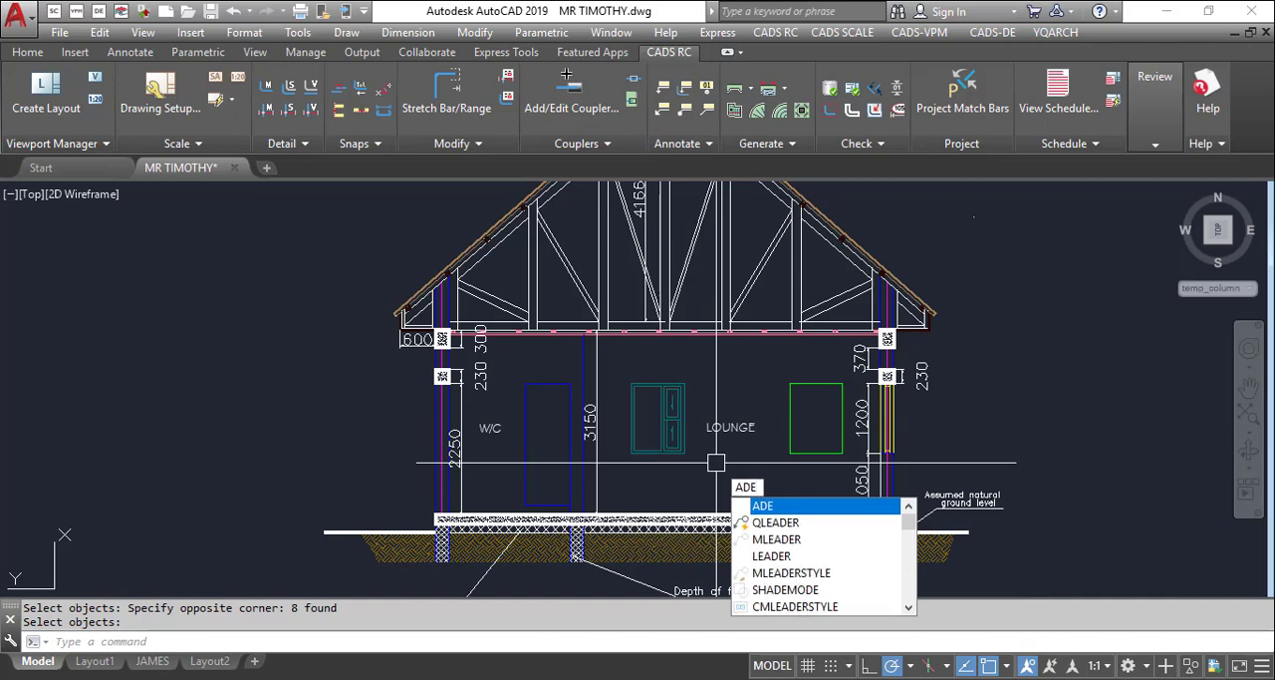
{"action": "key", "text": "Return"}
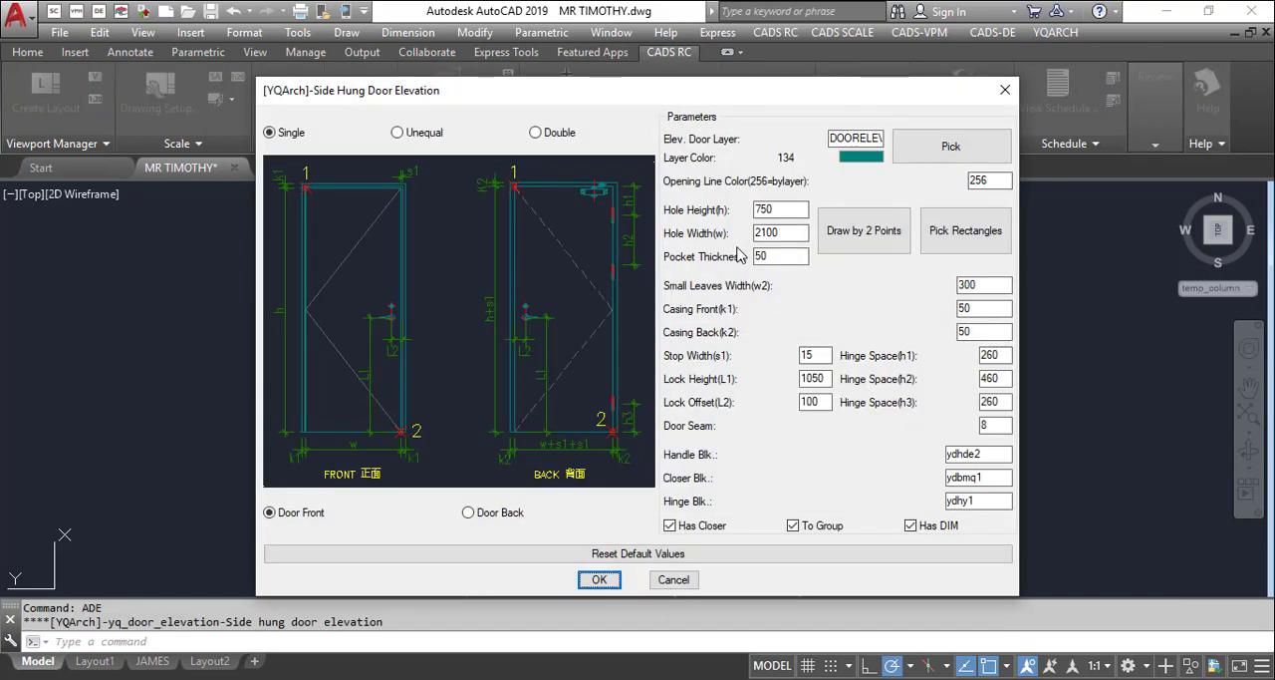
{"action": "left_click", "coordinate": [894, 241]}
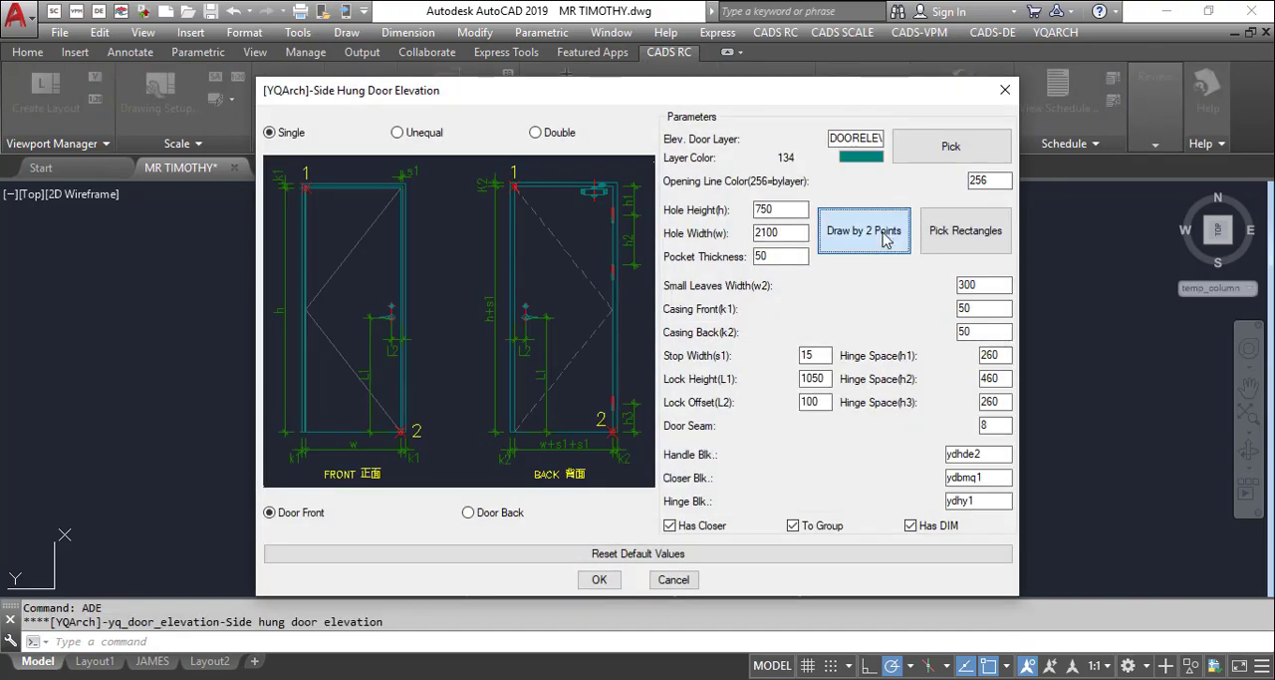
{"action": "scroll", "coordinate": [543, 398], "scroll_direction": "up", "scroll_amount": 4}
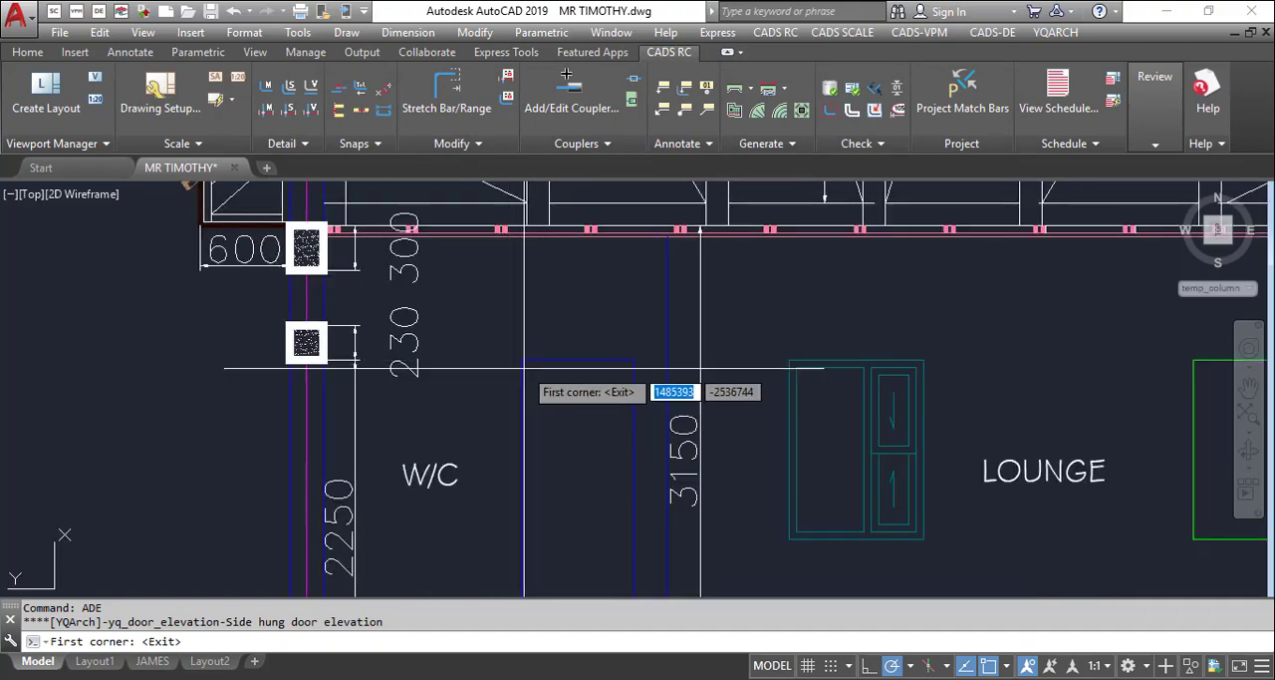
{"action": "left_click", "coordinate": [520, 360]}
{"action": "scroll", "coordinate": [640, 451], "scroll_direction": "down", "scroll_amount": 5}
{"action": "scroll", "coordinate": [626, 543], "scroll_direction": "up", "scroll_amount": 5}
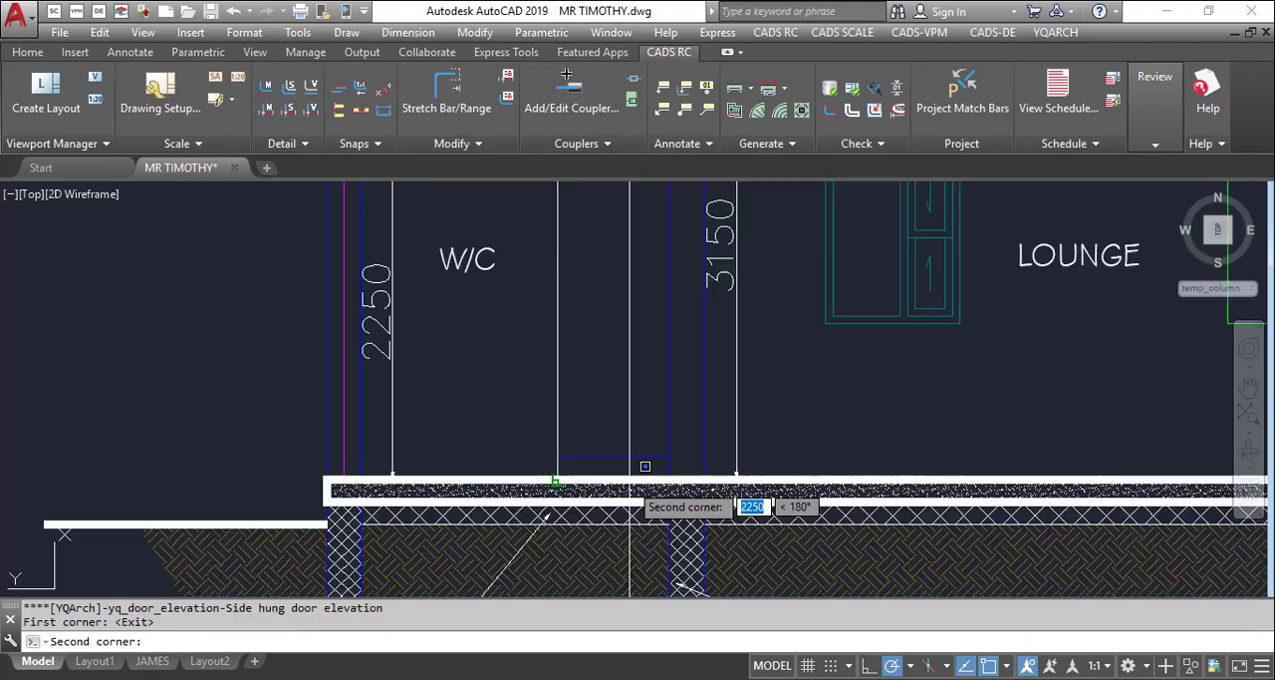
{"action": "left_click", "coordinate": [672, 456]}
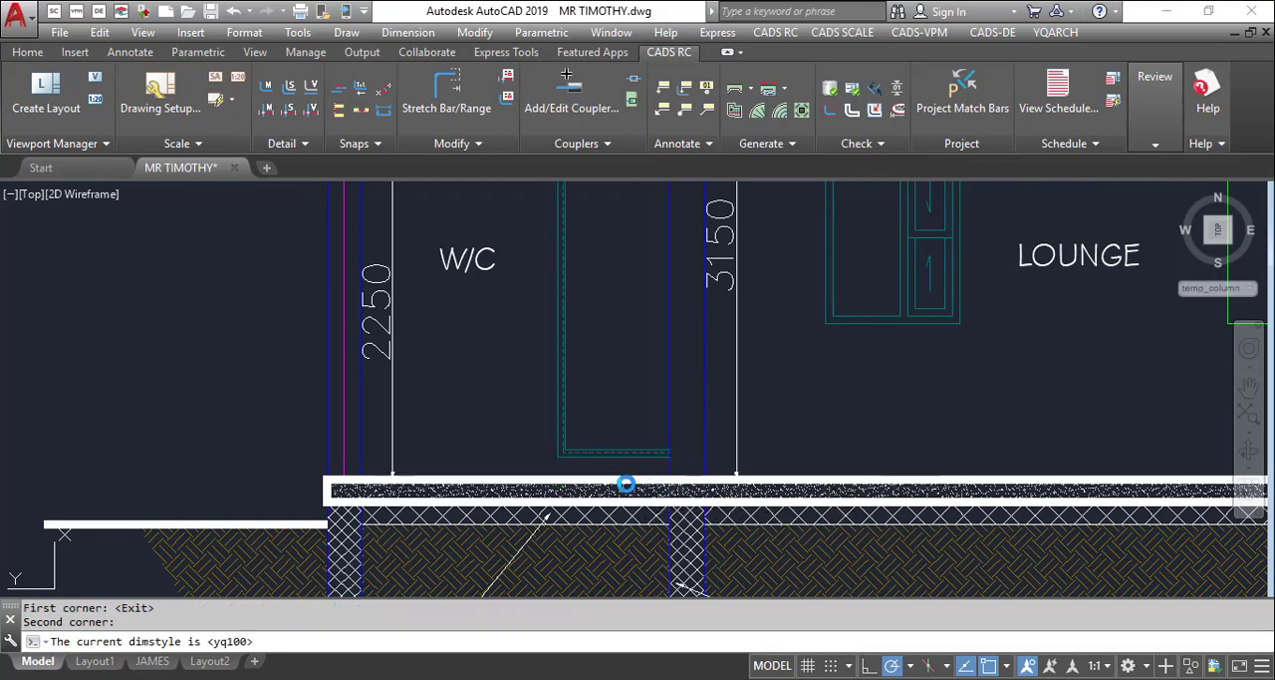
{"action": "scroll", "coordinate": [697, 453], "scroll_direction": "down", "scroll_amount": 5}
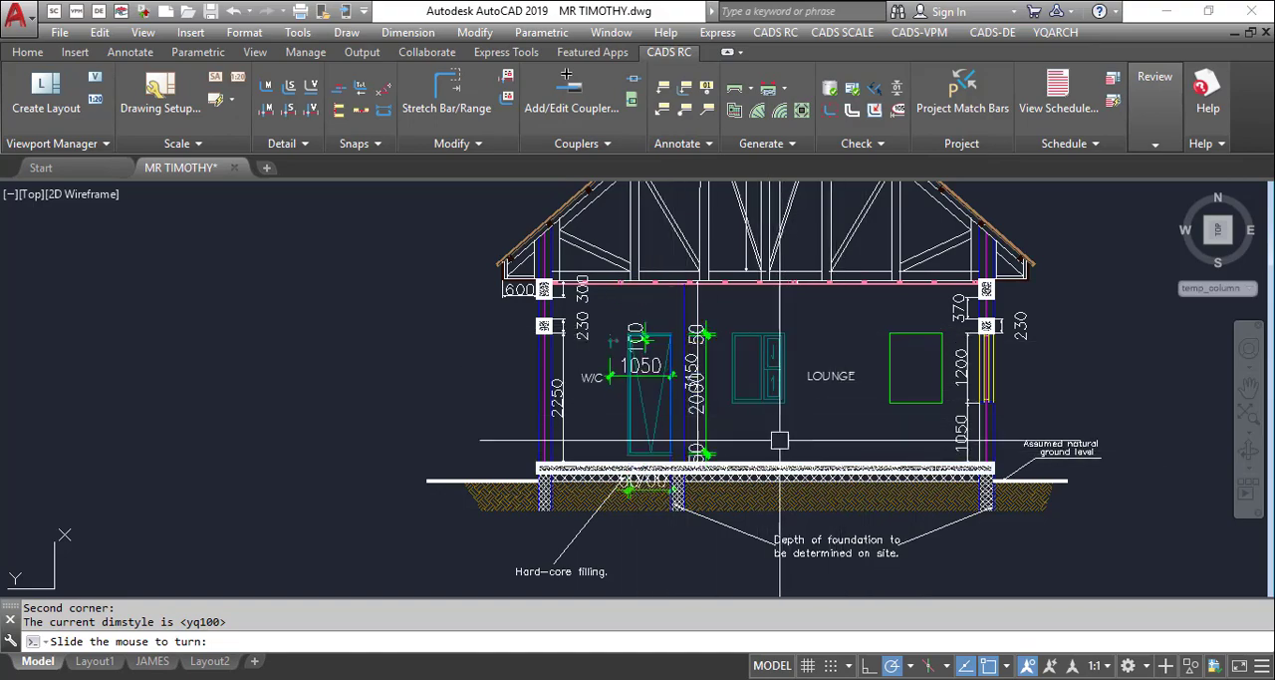
{"action": "scroll", "coordinate": [562, 396], "scroll_direction": "up", "scroll_amount": 4}
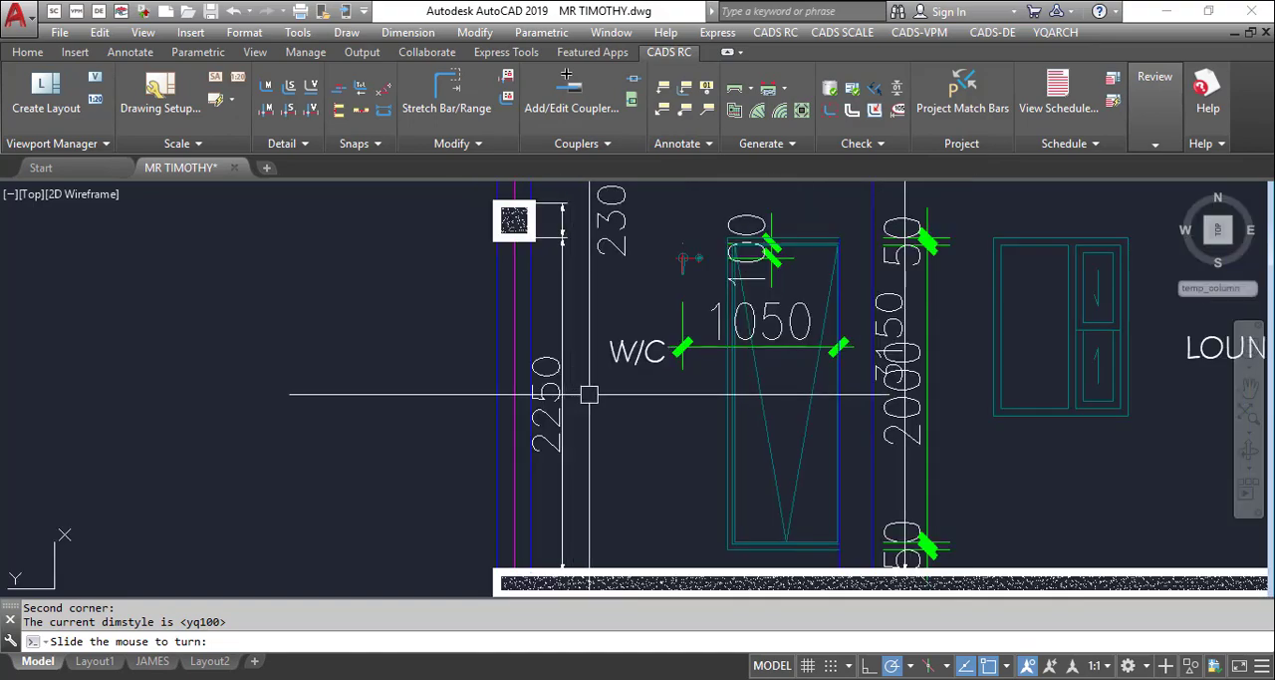
{"action": "left_click", "coordinate": [589, 394]}
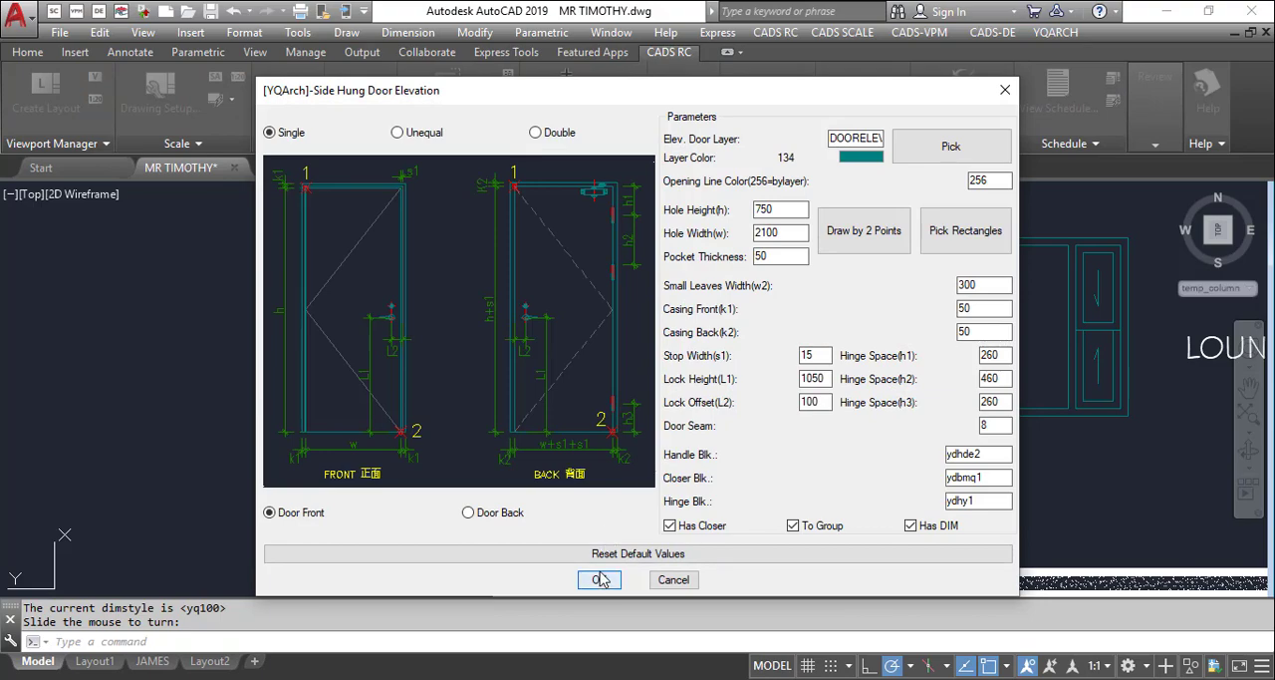
Cancel placing a second side hung door elevation and erase its leftover geometry near the W/C label
{"action": "left_click", "coordinate": [601, 579]}
{"action": "key", "text": "Escape"}
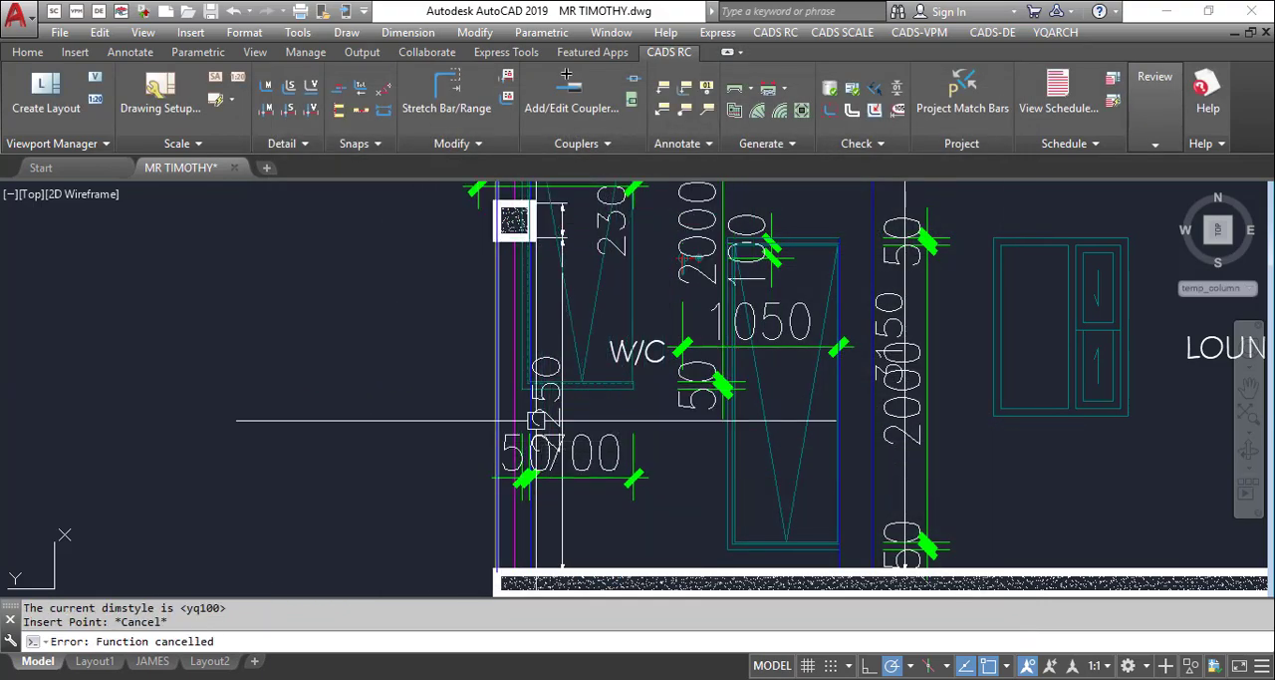
{"action": "key", "text": "Escape"}
{"action": "key", "text": "Escape"}
{"action": "type", "text": "e"}
{"action": "key", "text": "Return"}
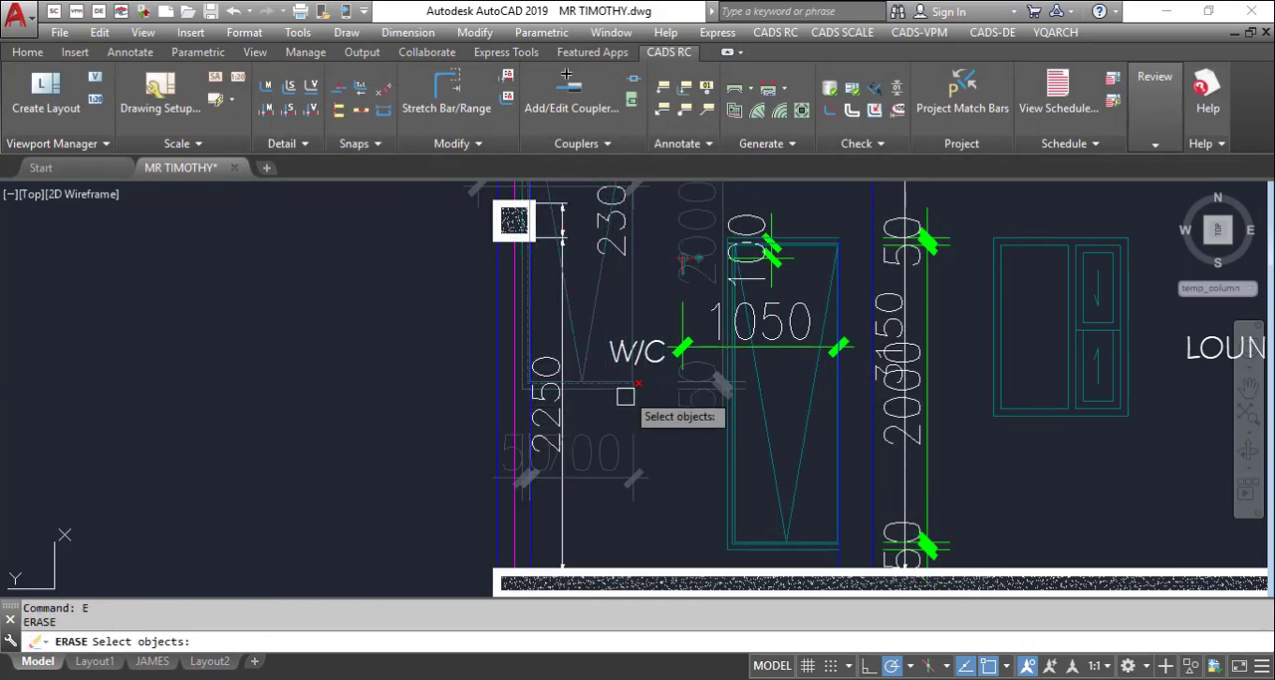
{"action": "left_click", "coordinate": [626, 397]}
{"action": "key", "text": "Return"}
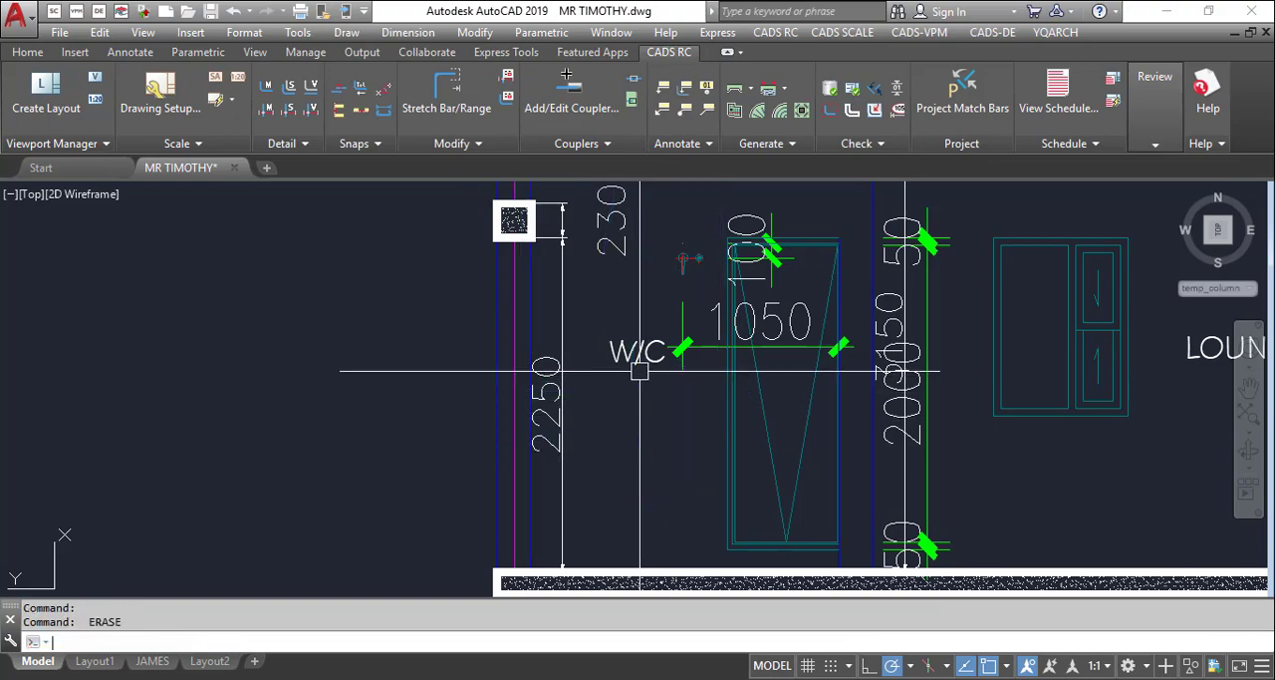
{"action": "scroll", "coordinate": [606, 427], "scroll_direction": "down", "scroll_amount": 4}
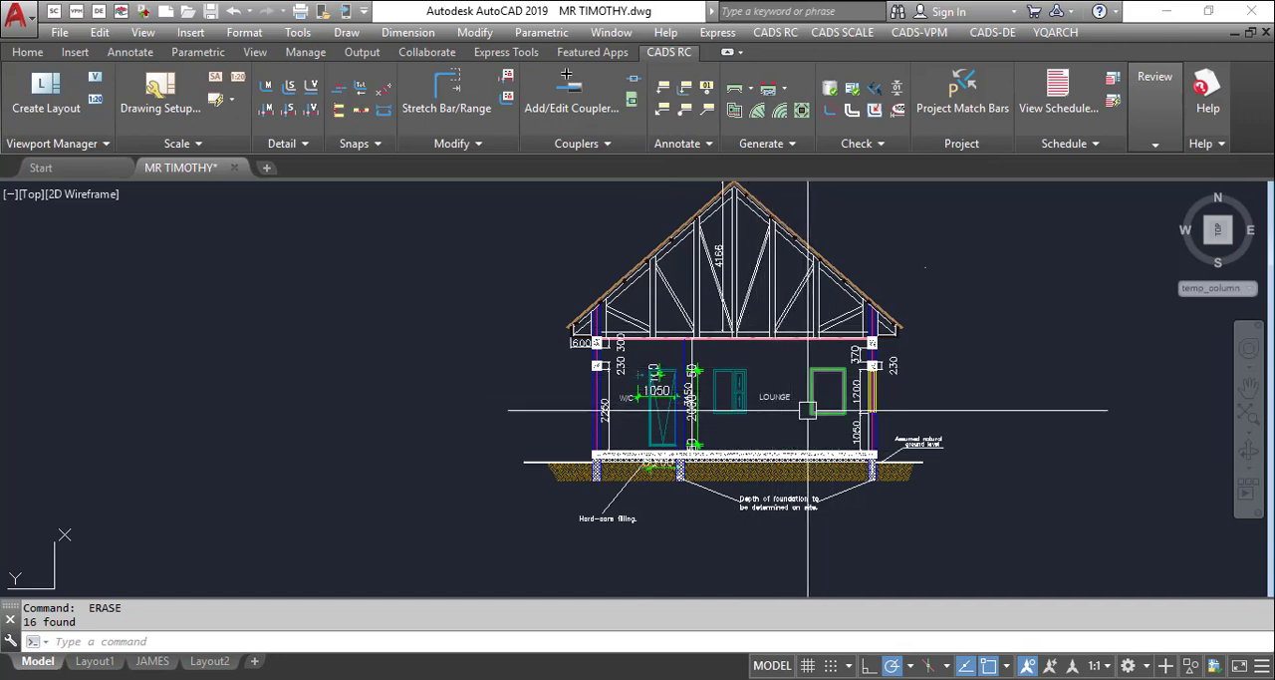
{"action": "scroll", "coordinate": [820, 398], "scroll_direction": "down", "scroll_amount": 2}
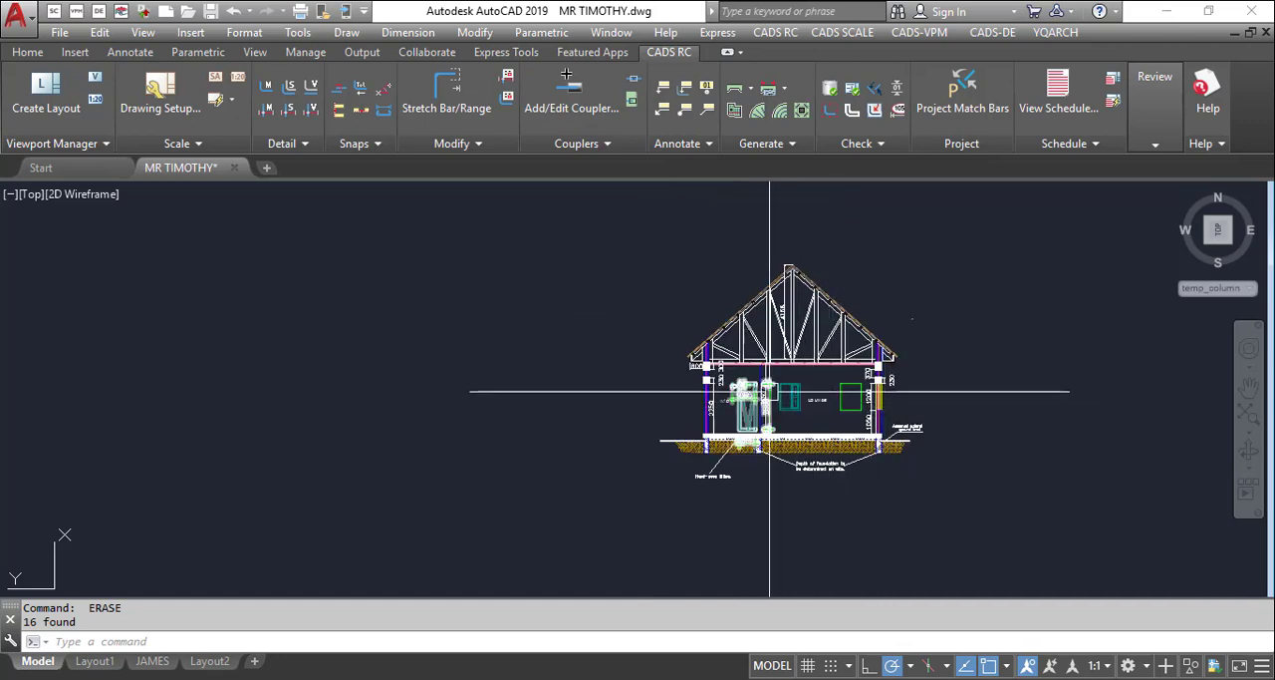
{"action": "type", "text": "Aw"}
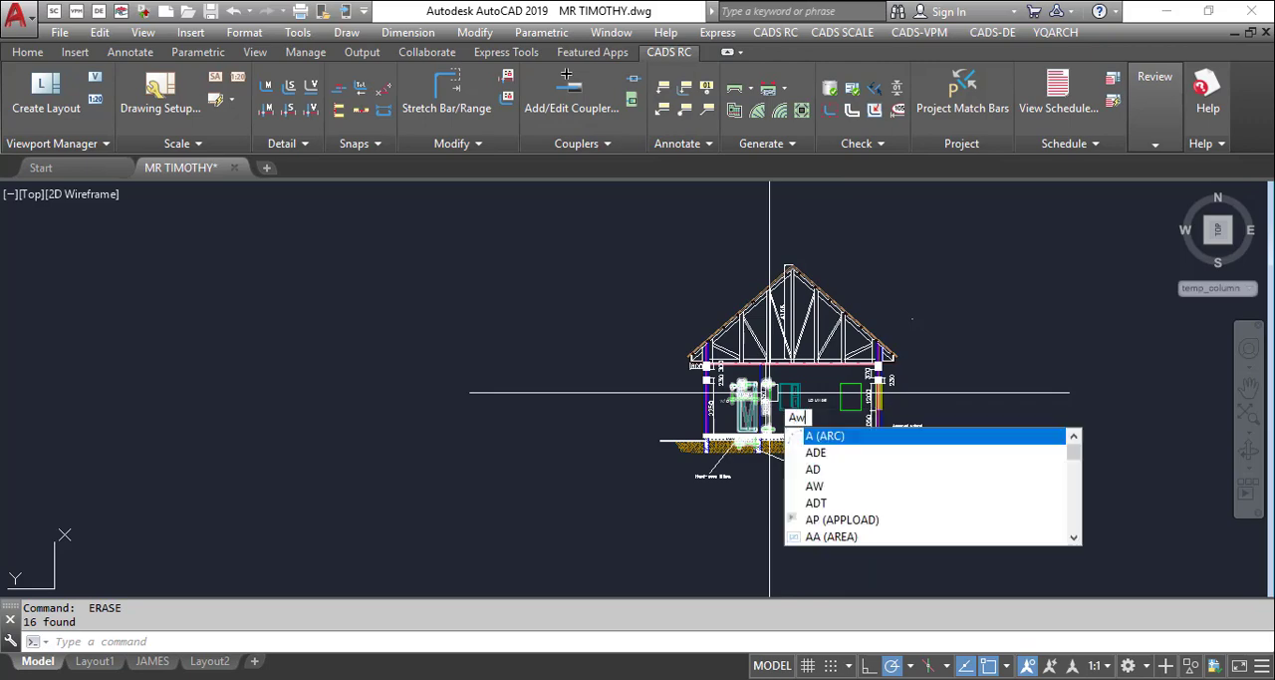
{"action": "type", "text": "e"}
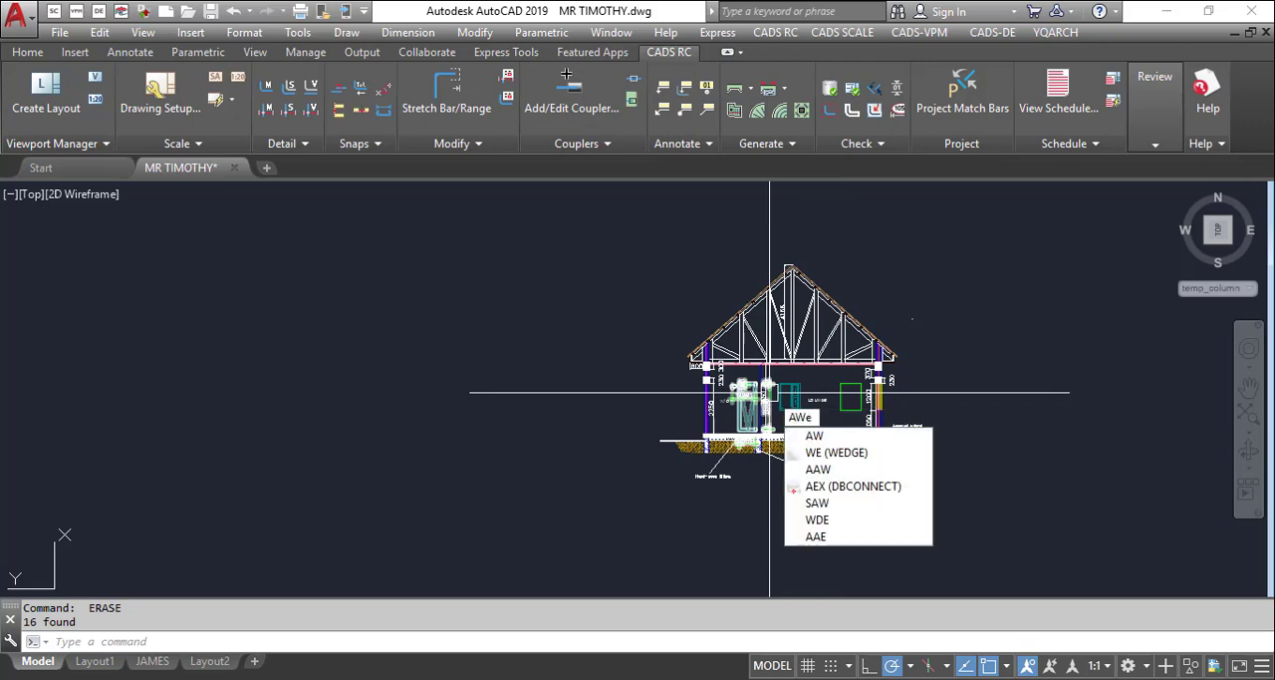
{"action": "key", "text": "Return"}
{"action": "key", "text": "Escape"}
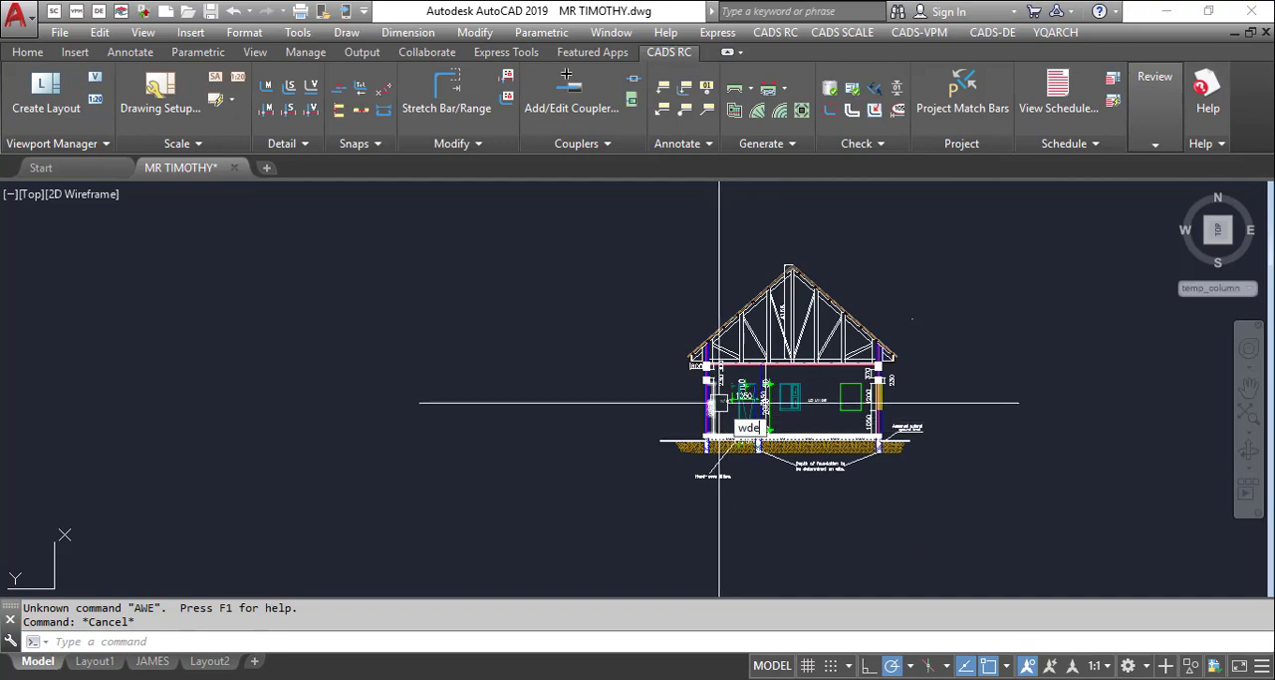
Start the YQArch window elevation command (WDE) and set the transom style to 2 Sashs Transom
{"action": "type", "text": "wde"}
{"action": "key", "text": "Return"}
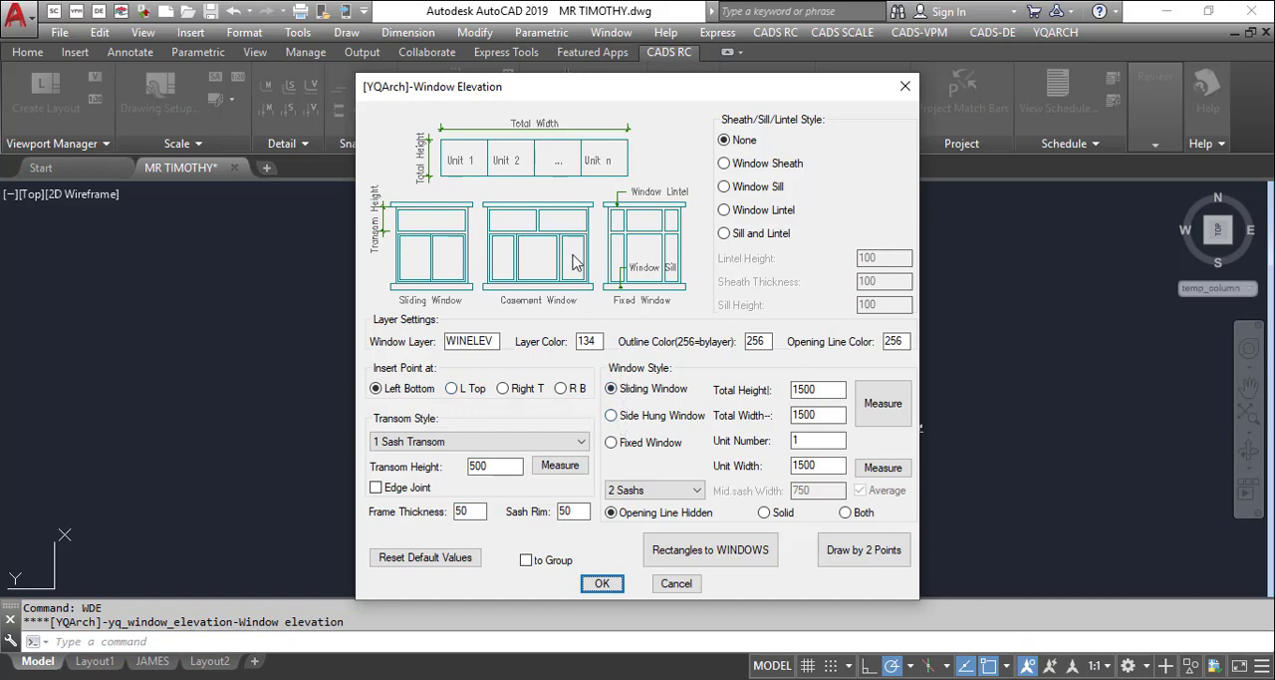
{"action": "left_click", "coordinate": [512, 450]}
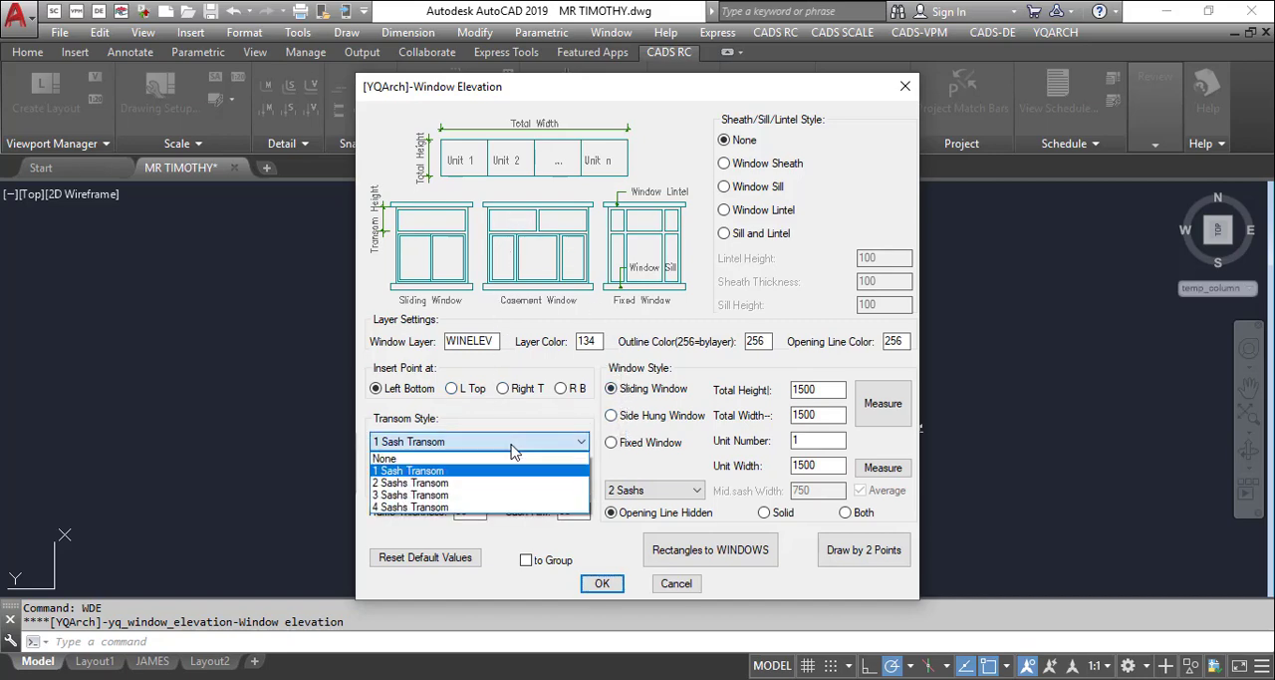
{"action": "left_click", "coordinate": [473, 484]}
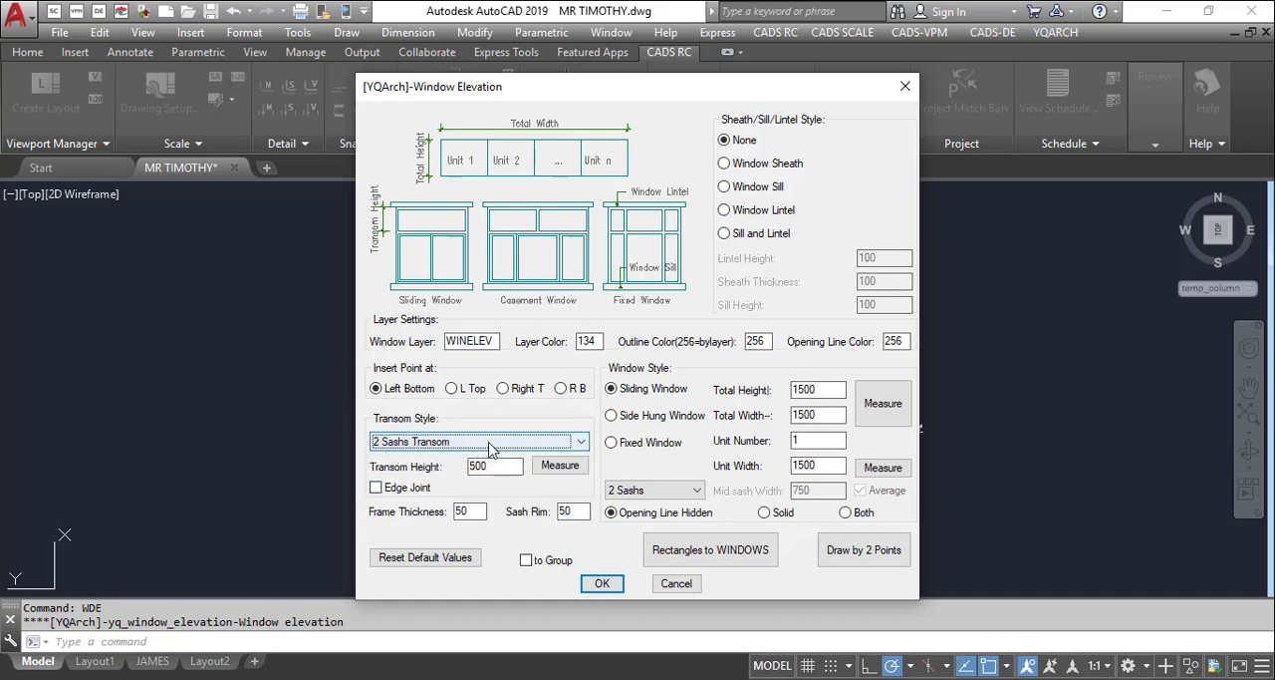
{"action": "left_click", "coordinate": [489, 444]}
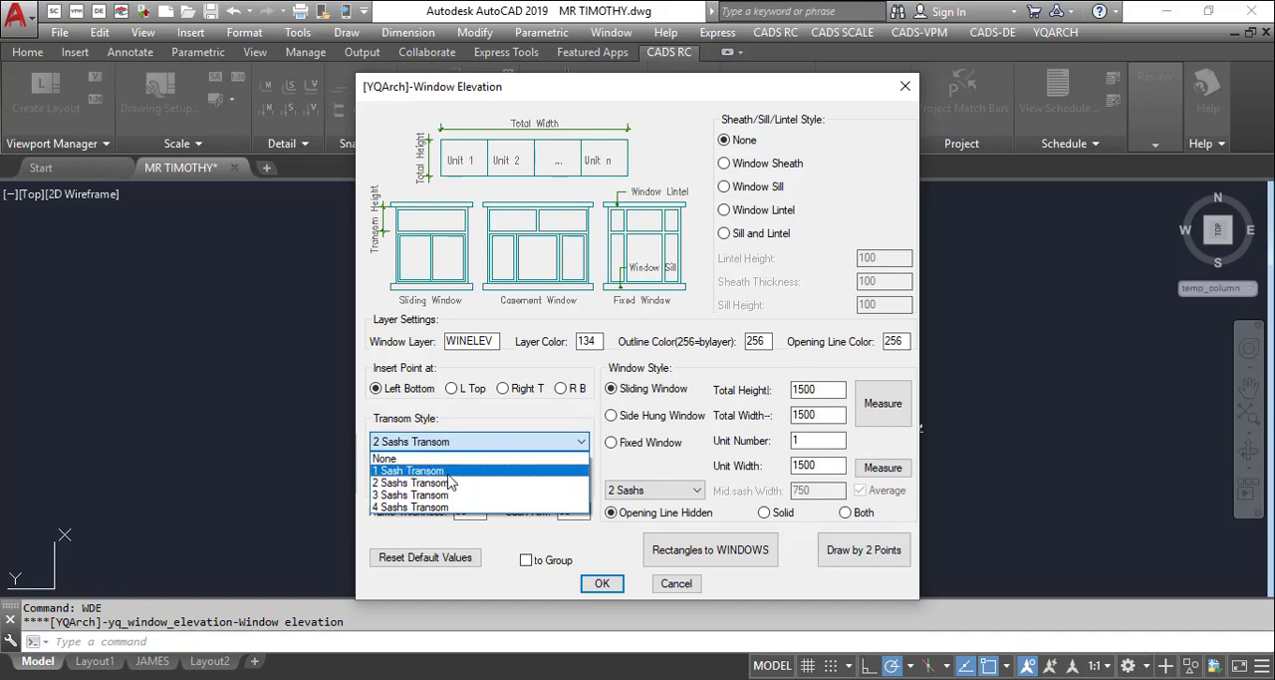
{"action": "left_click", "coordinate": [498, 443]}
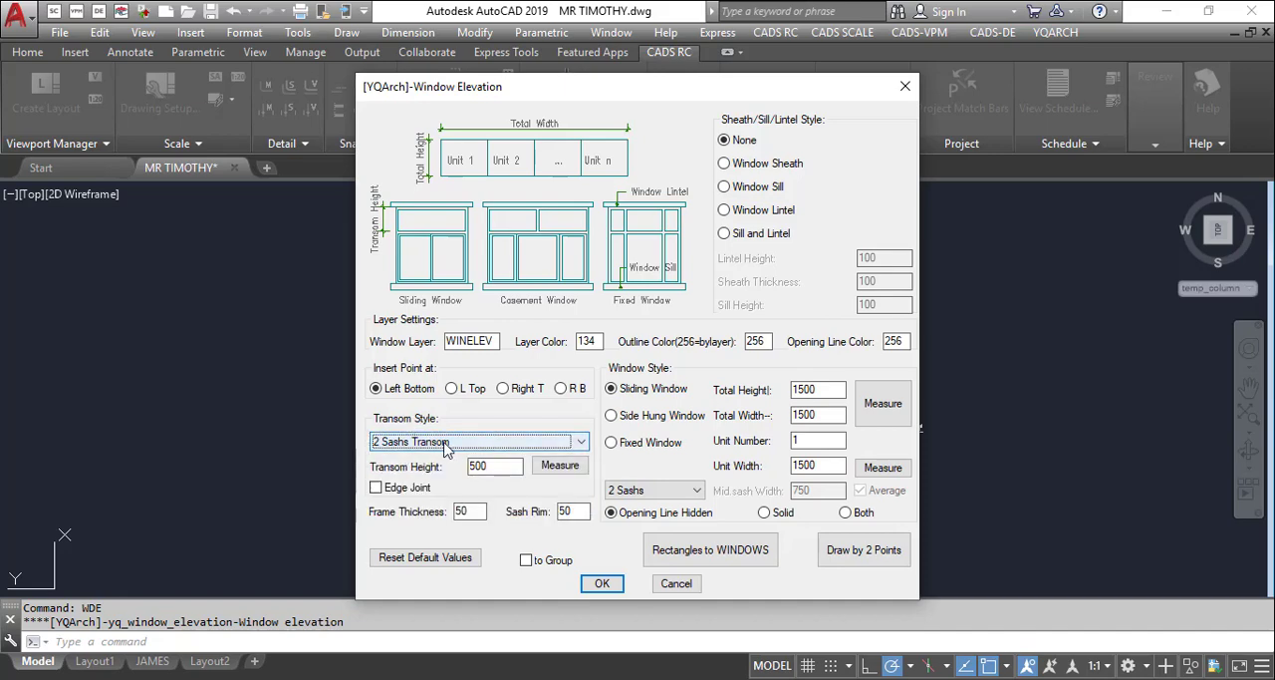
Generate the 1500 by 1500 two-sash sliding window elevation and try to place it at the green lounge rectangle
{"action": "left_click", "coordinate": [603, 583]}
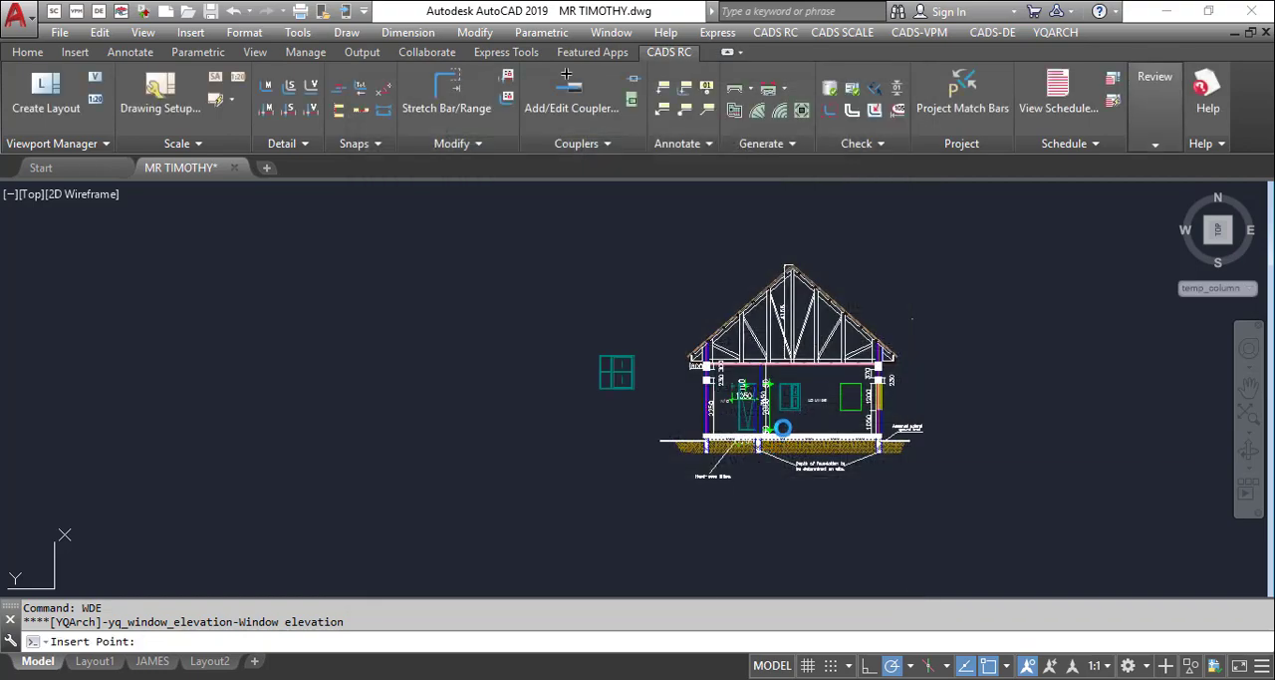
{"action": "scroll", "coordinate": [874, 372], "scroll_direction": "up", "scroll_amount": 5}
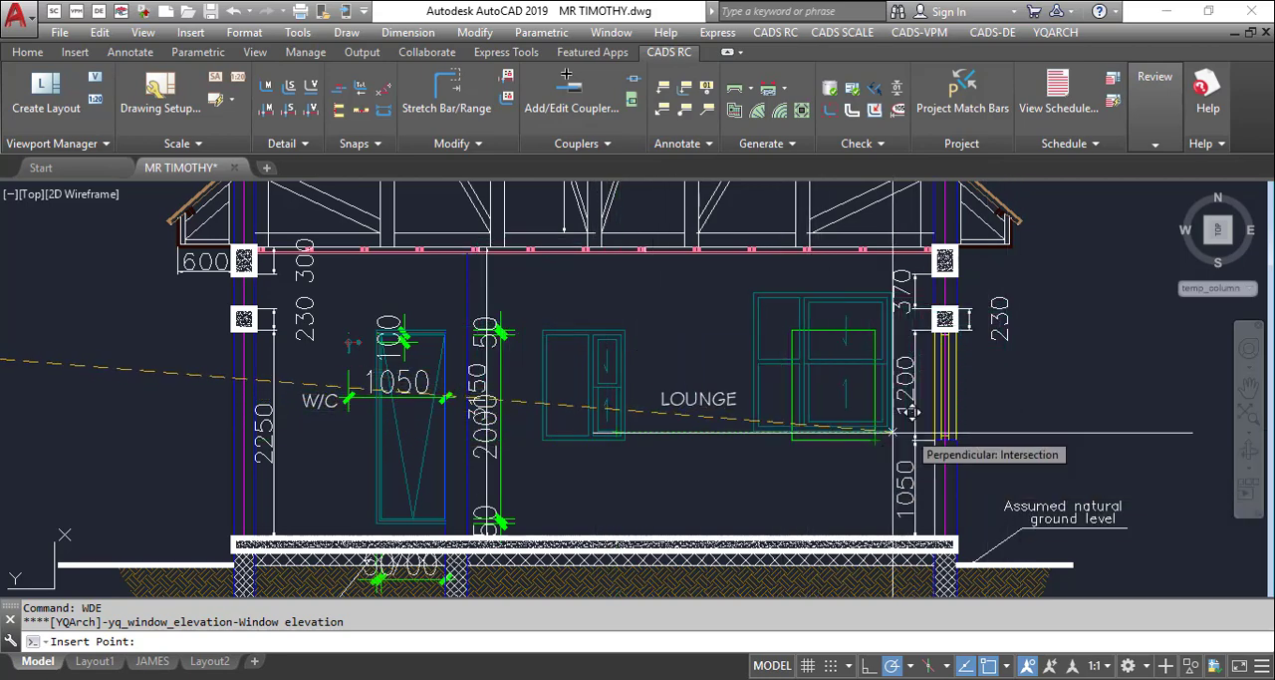
{"action": "key", "text": "Escape"}
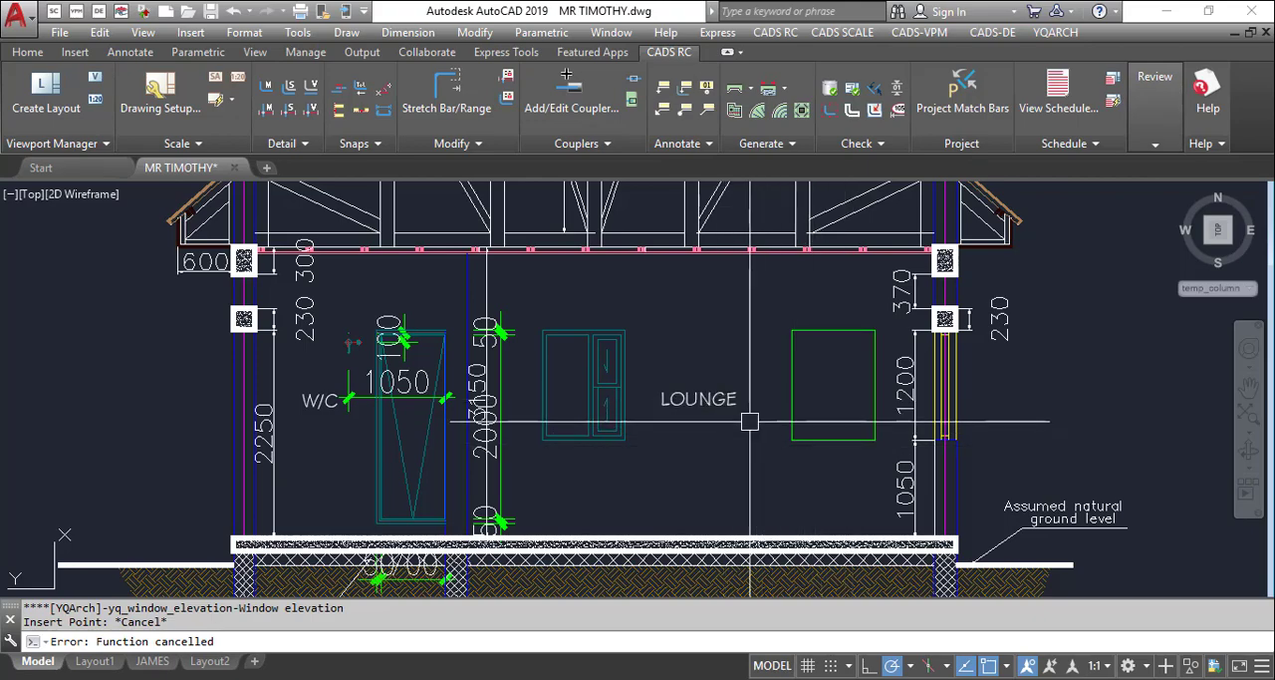
{"action": "type", "text": "wde"}
{"action": "key", "text": "Return"}
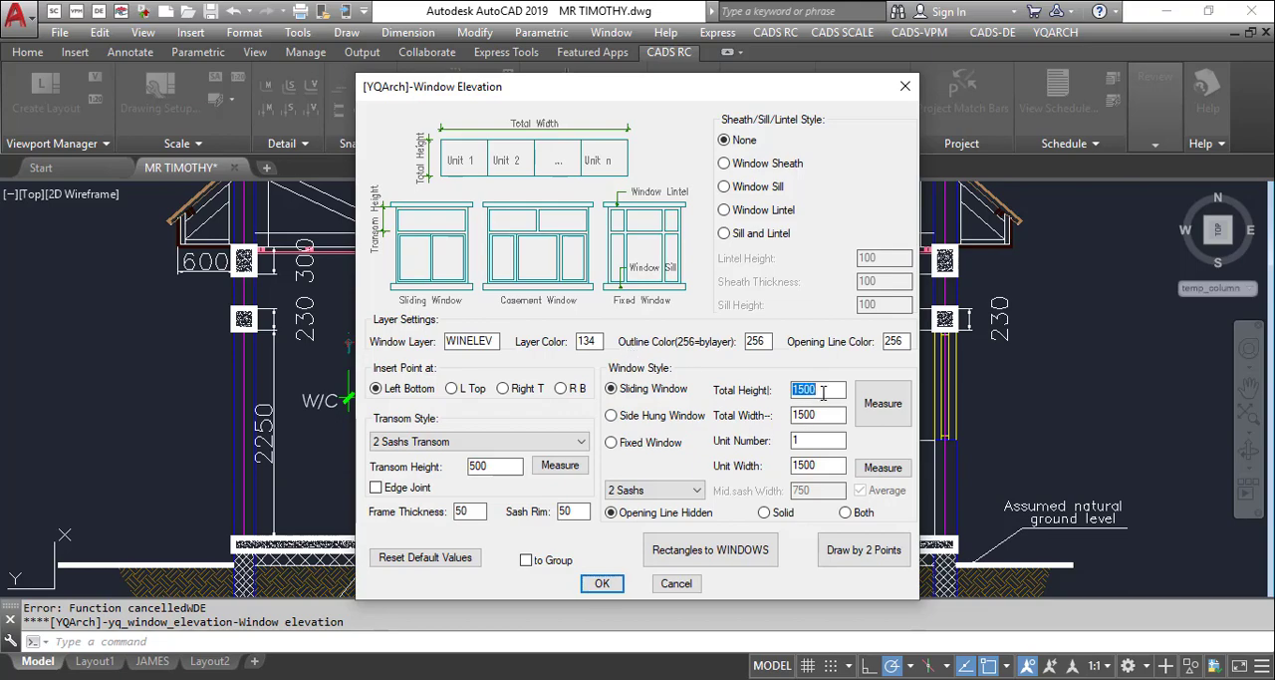
{"action": "left_click_drag", "start_coordinate": [755, 96], "coordinate": [426, 135]}
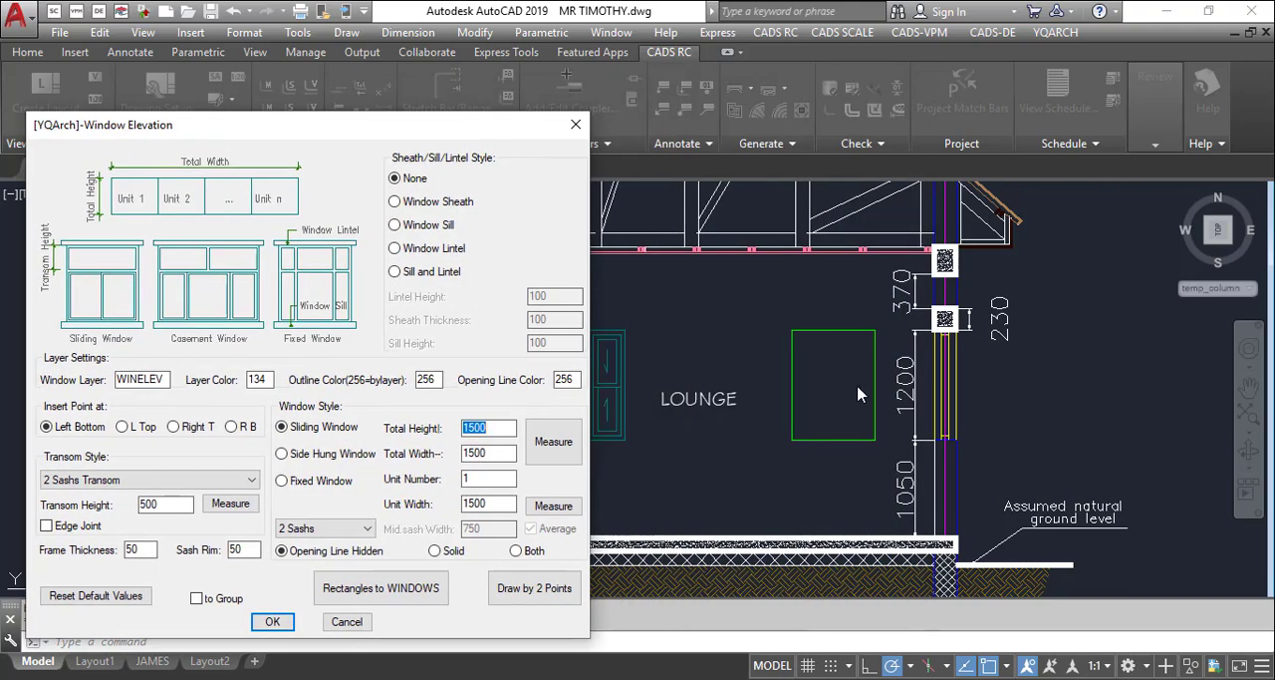
{"action": "left_click", "coordinate": [576, 127]}
Place an unfilled 300 by 300 column with the YQArch column command (ZZR) in the empty area left of the section
{"action": "scroll", "coordinate": [919, 410], "scroll_direction": "down", "scroll_amount": 6}
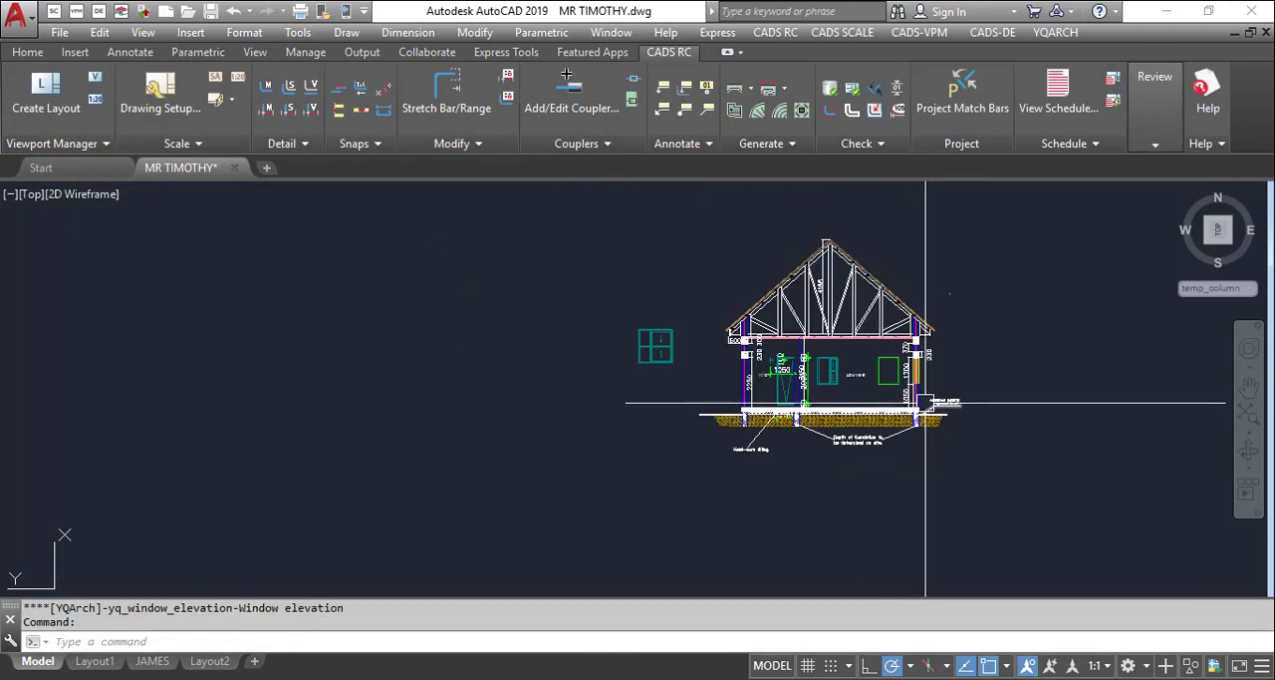
{"action": "scroll", "coordinate": [788, 378], "scroll_direction": "down", "scroll_amount": 2}
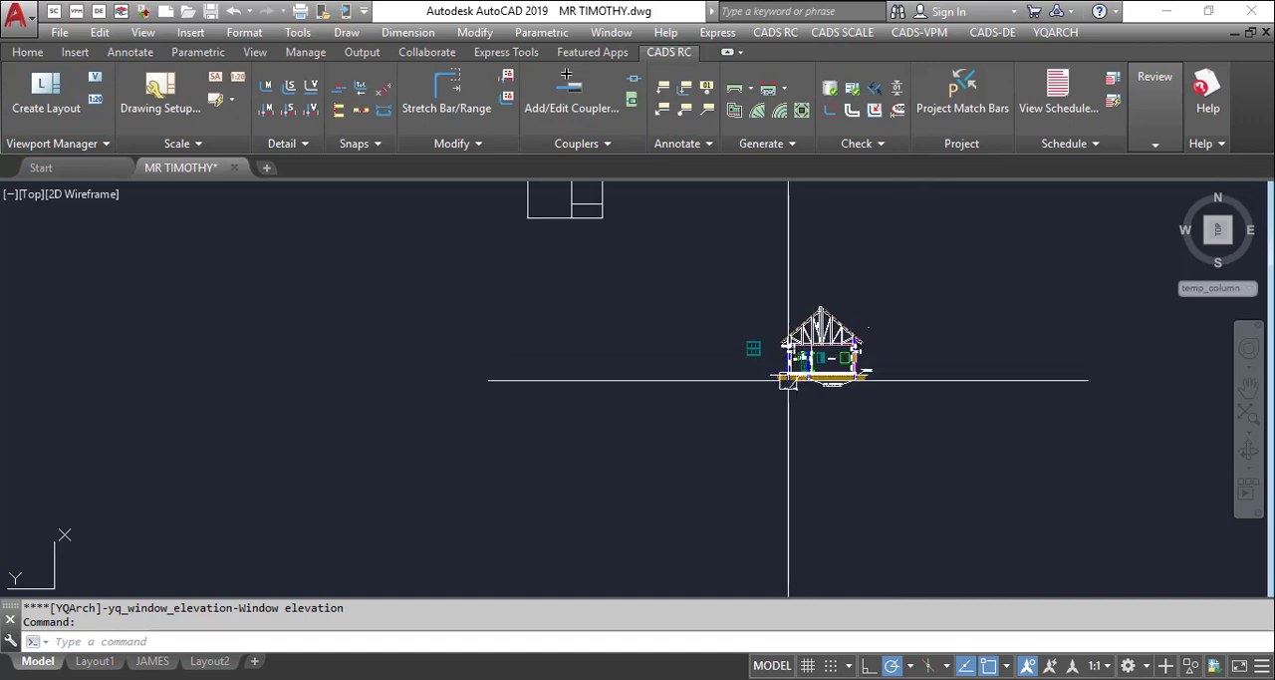
{"action": "scroll", "coordinate": [846, 333], "scroll_direction": "up", "scroll_amount": 3}
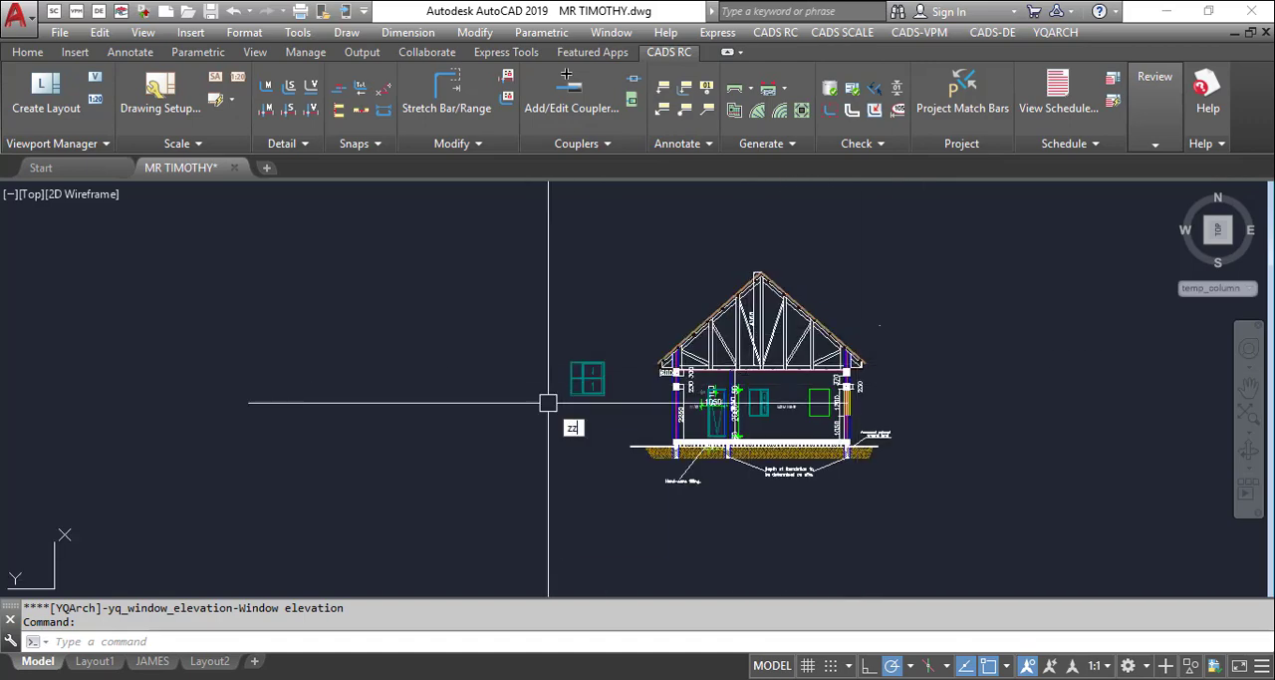
{"action": "type", "text": "r"}
{"action": "key", "text": "Return"}
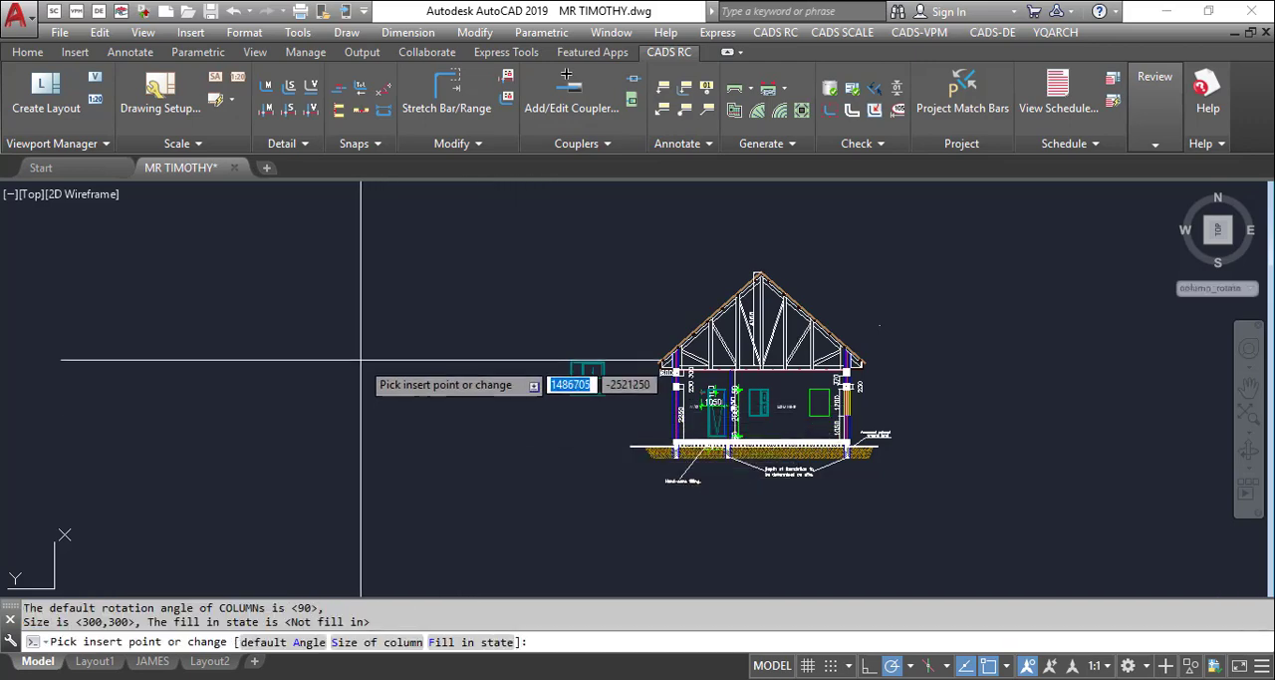
{"action": "scroll", "coordinate": [329, 411], "scroll_direction": "up", "scroll_amount": 2}
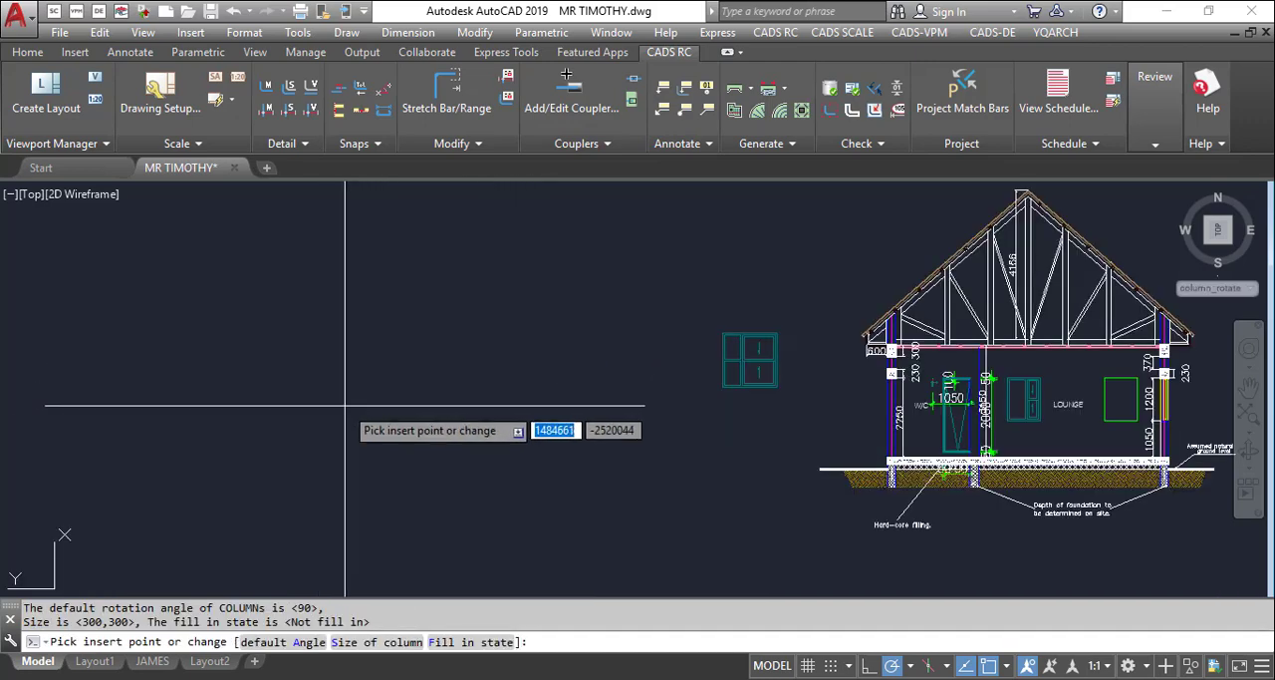
{"action": "left_click", "coordinate": [480, 357]}
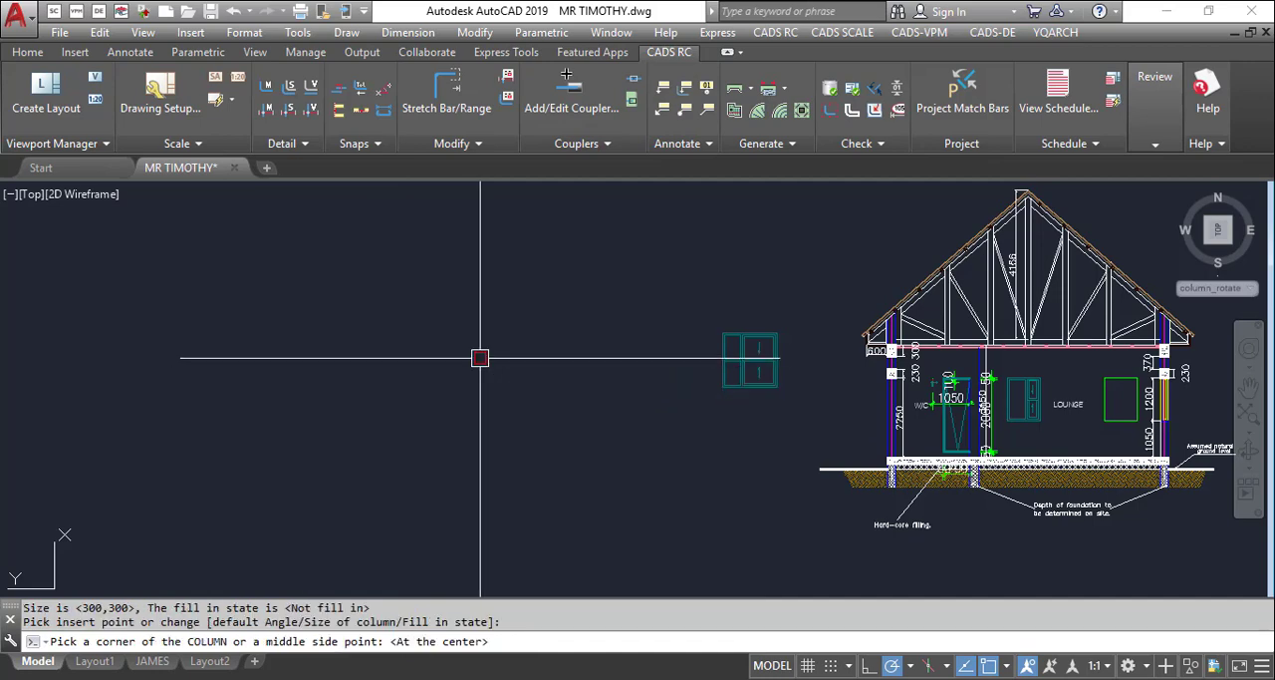
{"action": "scroll", "coordinate": [480, 384], "scroll_direction": "up", "scroll_amount": 4}
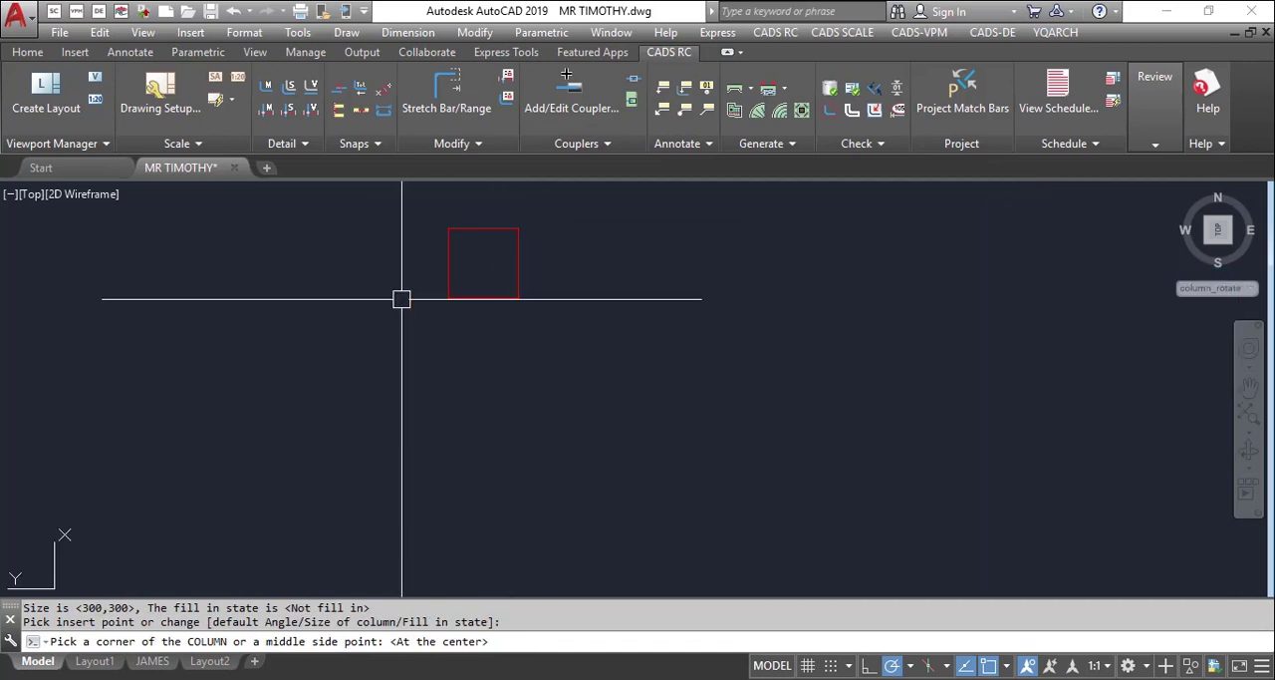
{"action": "left_click", "coordinate": [551, 264]}
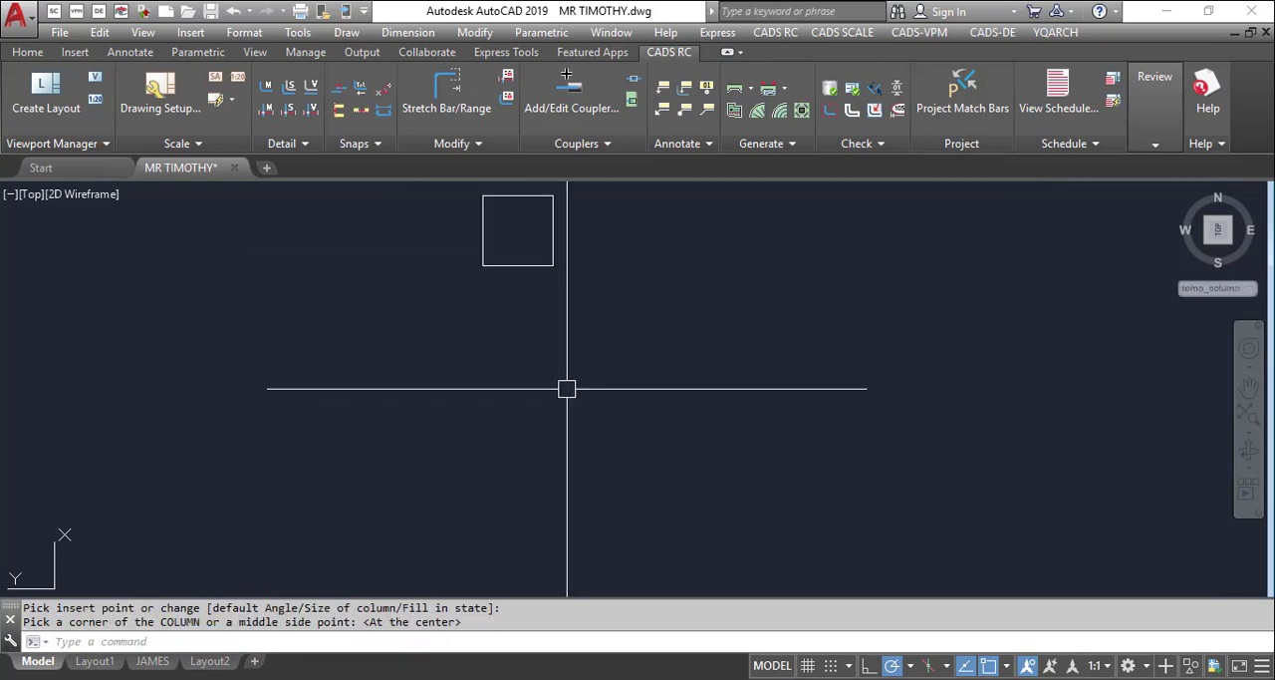
Set the ZZR column size to 230,230 and place a centred, unfilled column to the right of the first one
{"action": "scroll", "coordinate": [567, 391], "scroll_direction": "down", "scroll_amount": 2}
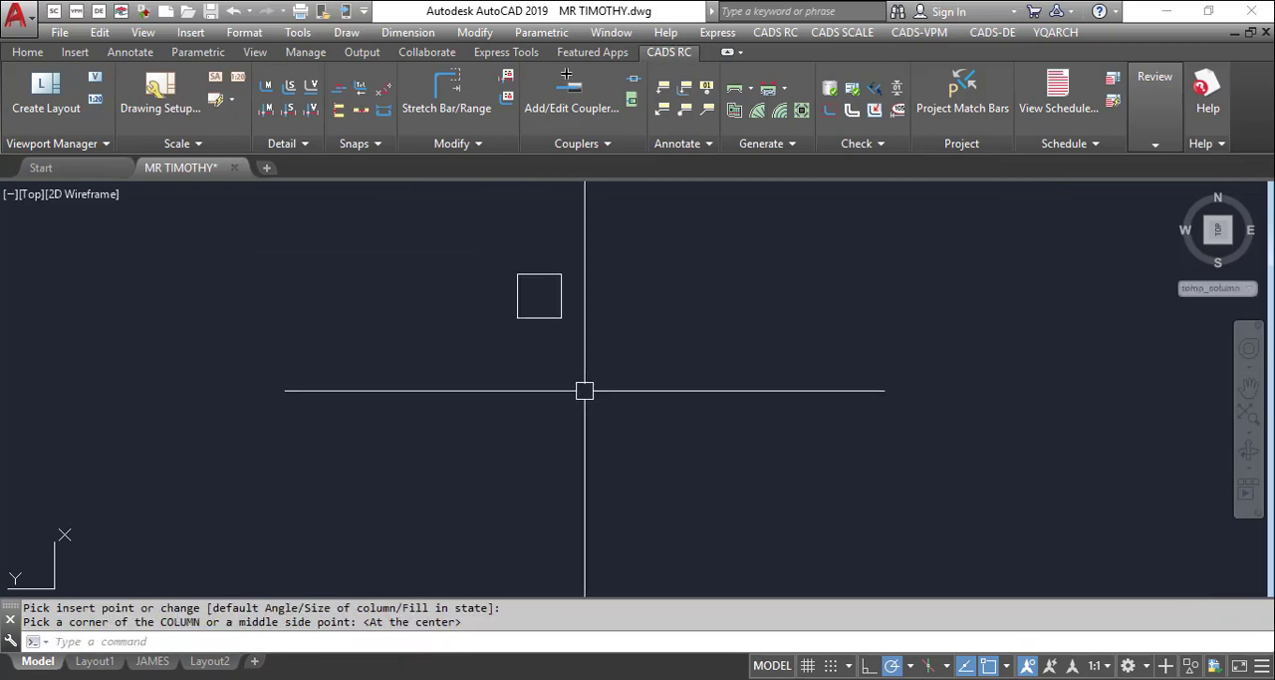
{"action": "type", "text": "zzr"}
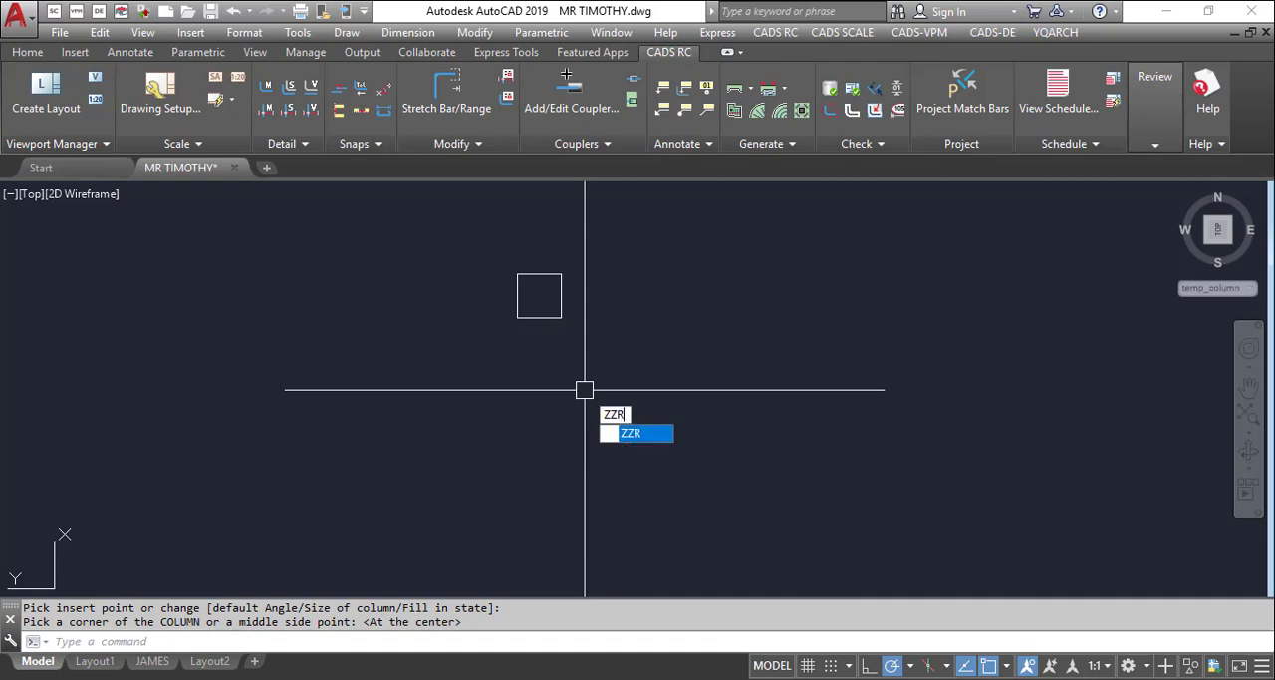
{"action": "key", "text": "Return"}
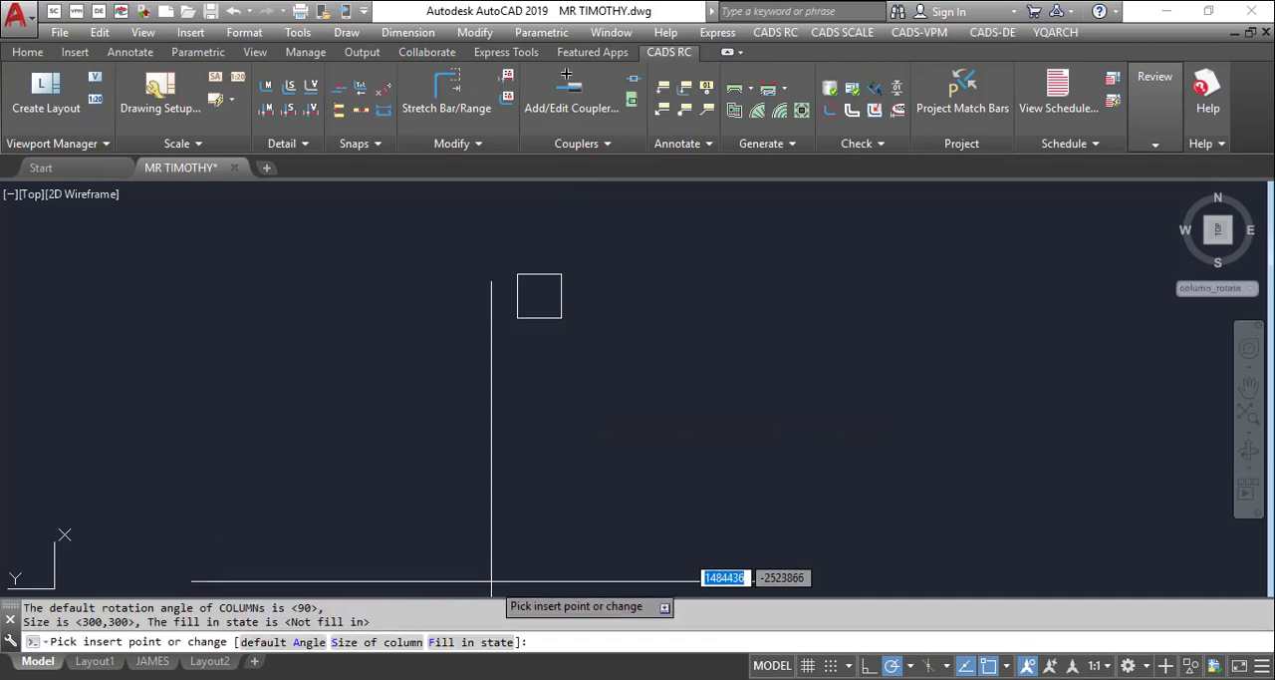
{"action": "left_click", "coordinate": [340, 645]}
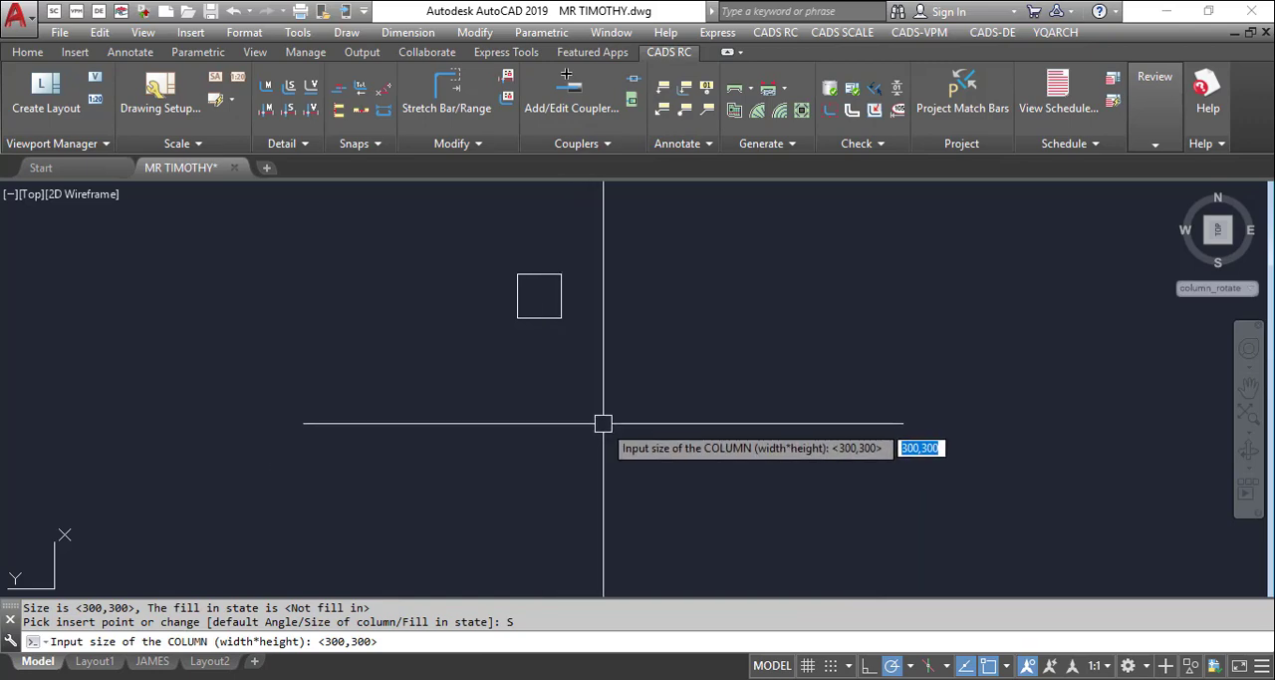
{"action": "type", "text": "2"}
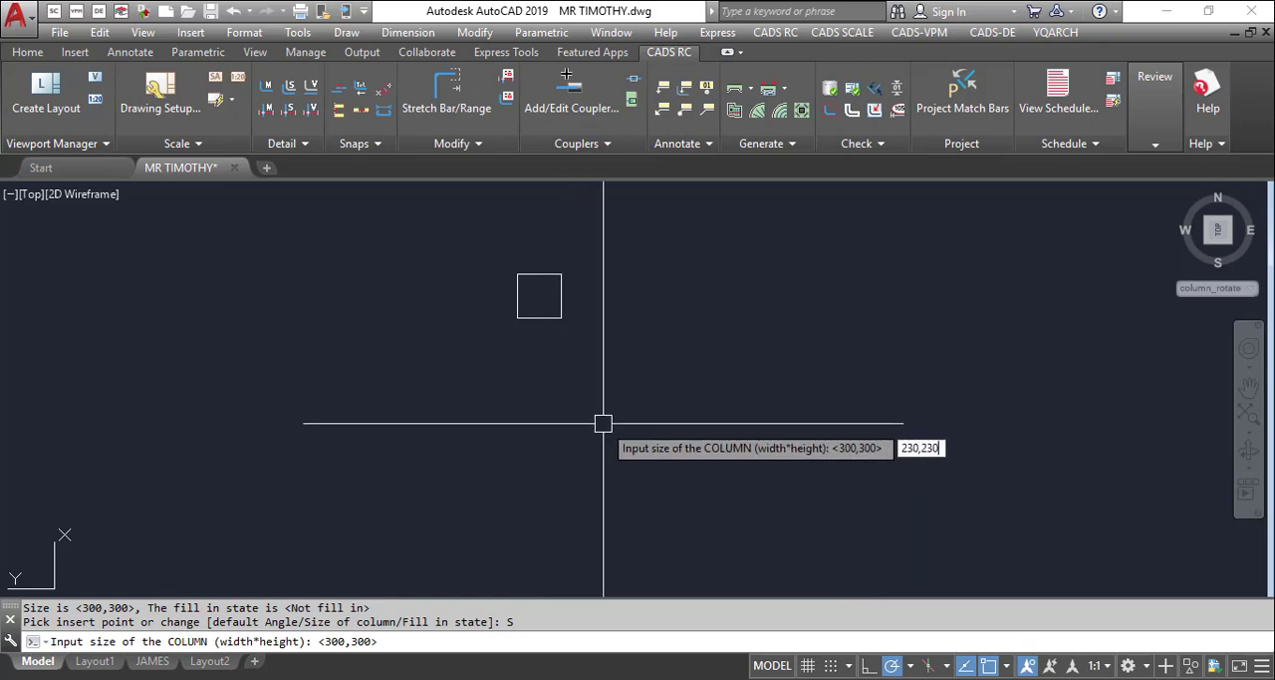
{"action": "type", "text": "30,230"}
{"action": "key", "text": "Return"}
{"action": "left_click", "coordinate": [604, 303]}
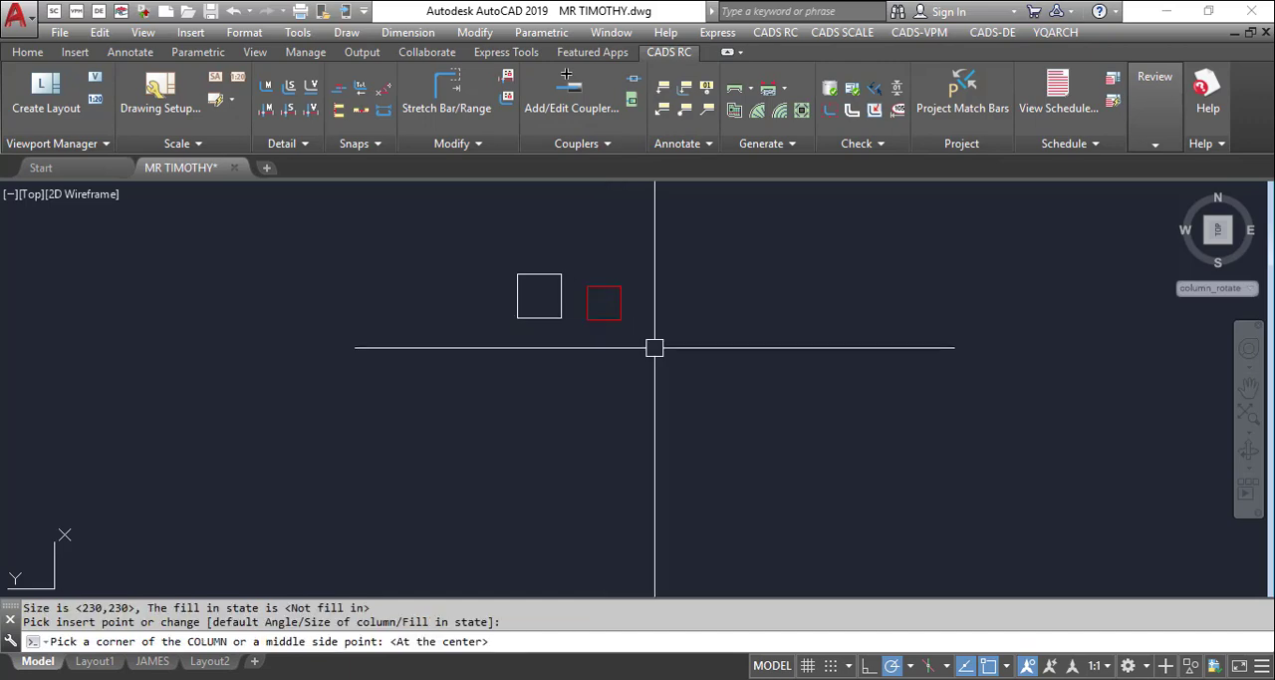
{"action": "key", "text": "Return"}
Turn on automatic column fill in ZZR and place a centred, filled column to the right of the two unfilled ones
{"action": "scroll", "coordinate": [539, 289], "scroll_direction": "up", "scroll_amount": 2}
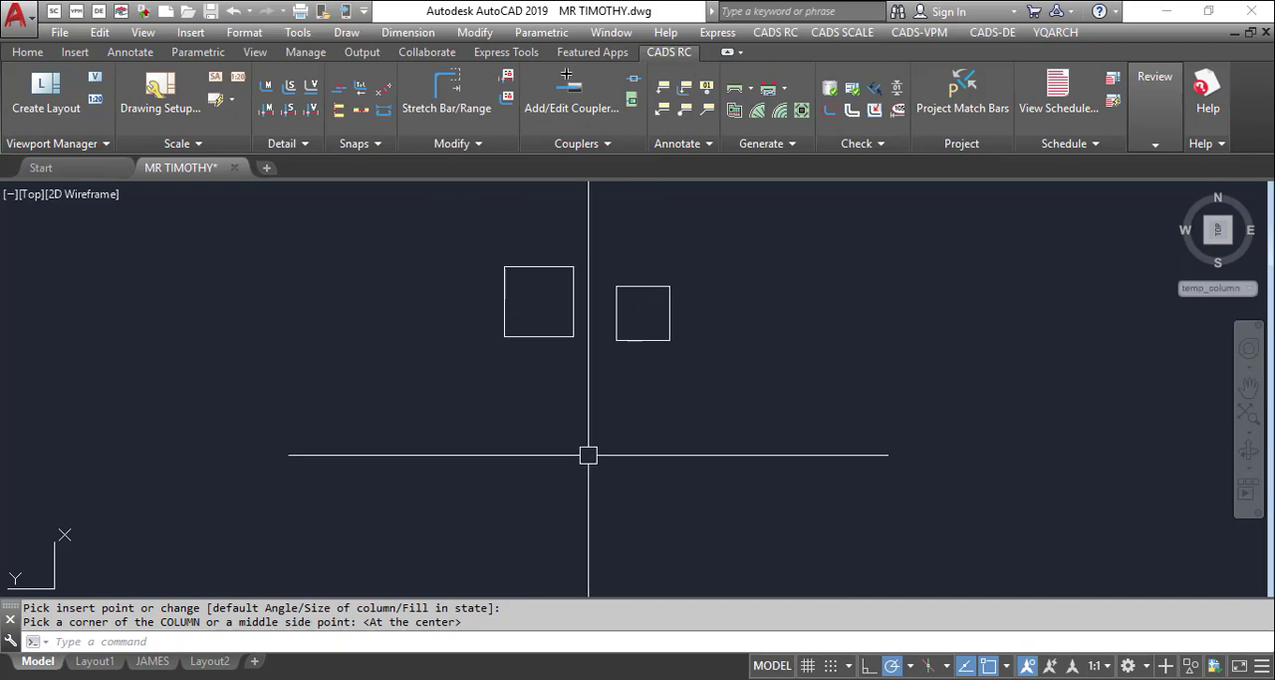
{"action": "type", "text": "r"}
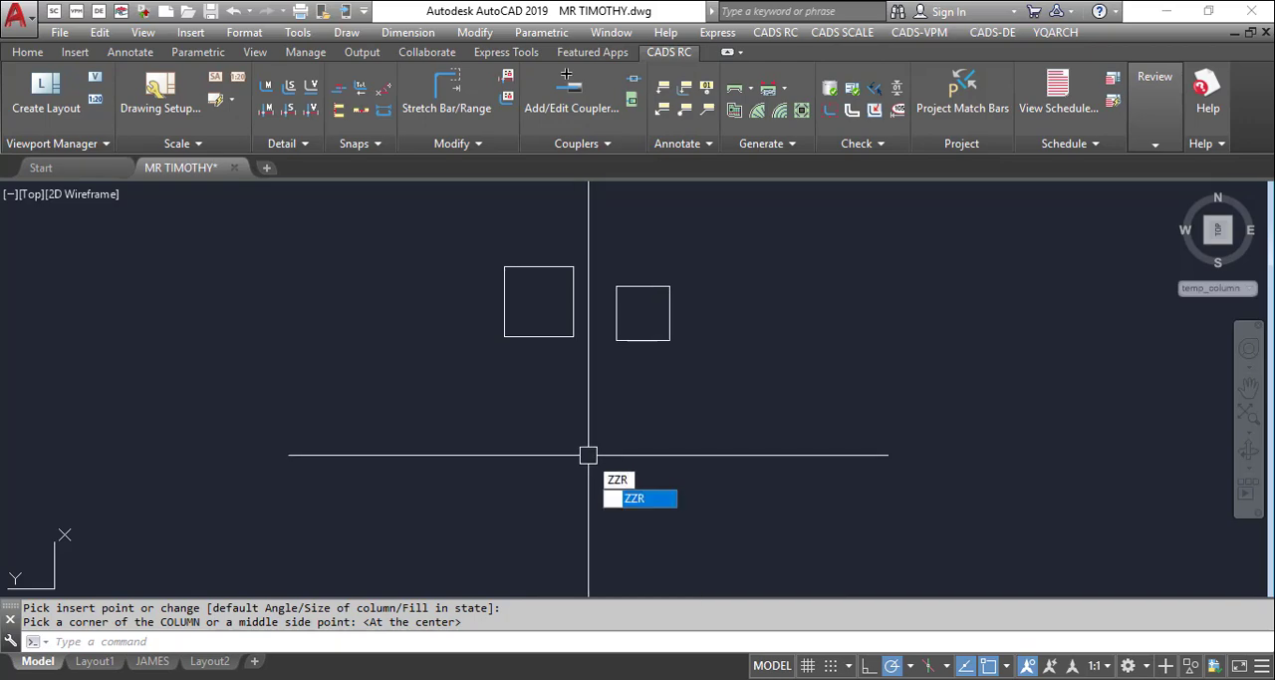
{"action": "key", "text": "Return"}
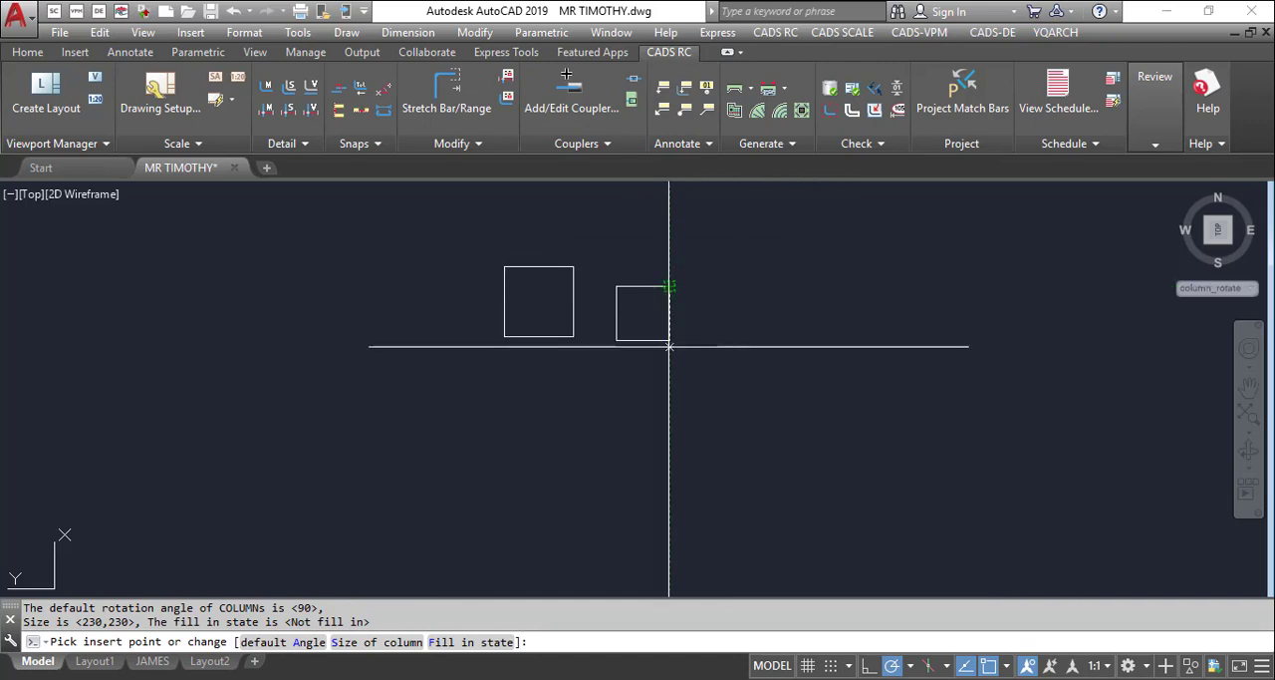
{"action": "left_click", "coordinate": [435, 644]}
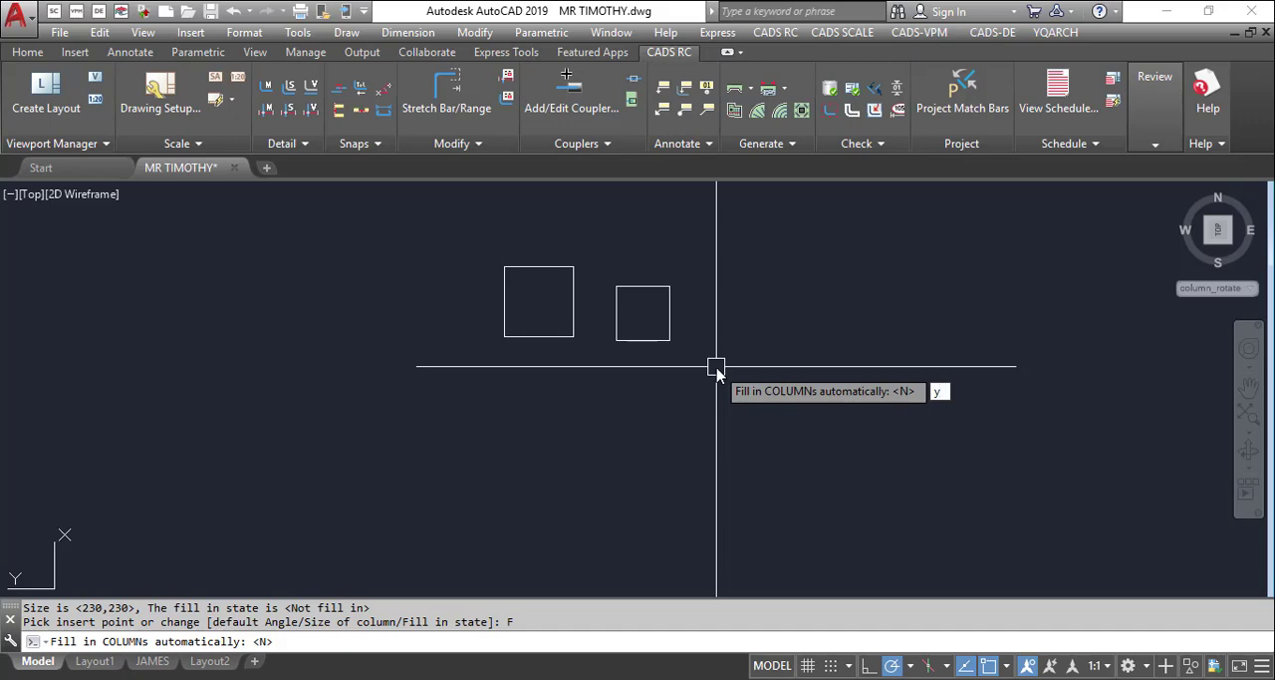
{"action": "key", "text": "Return"}
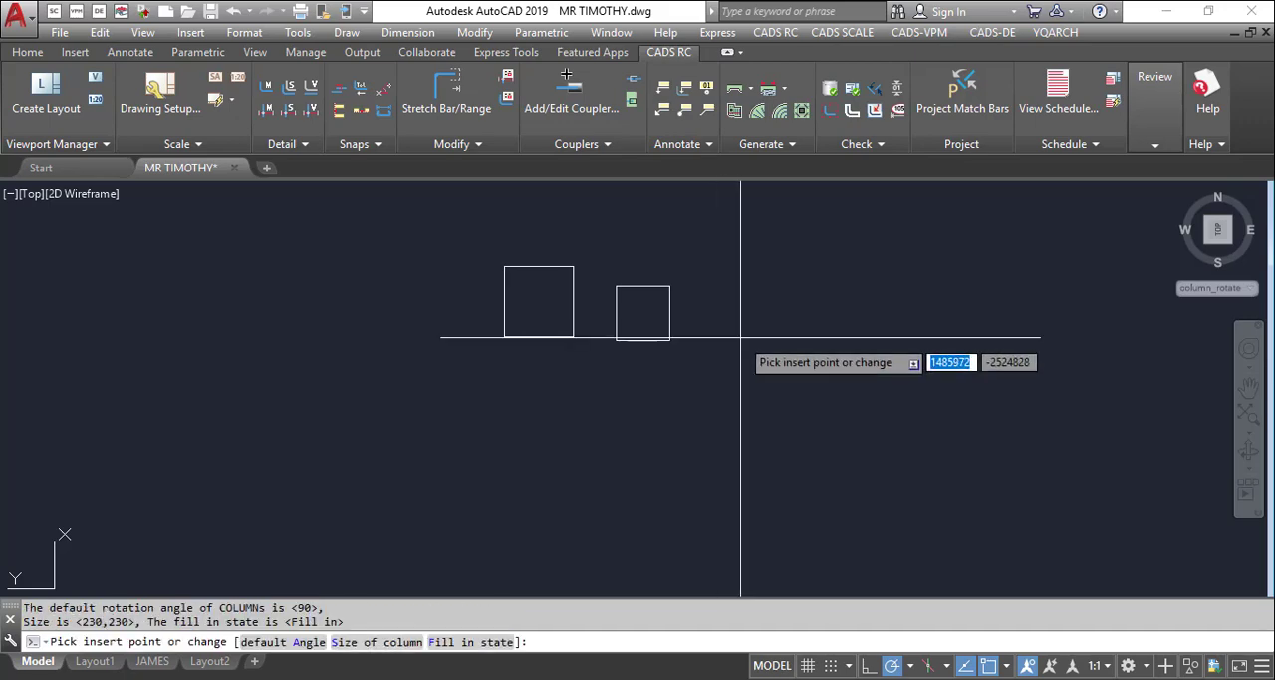
{"action": "left_click", "coordinate": [740, 337]}
{"action": "key", "text": "Return"}
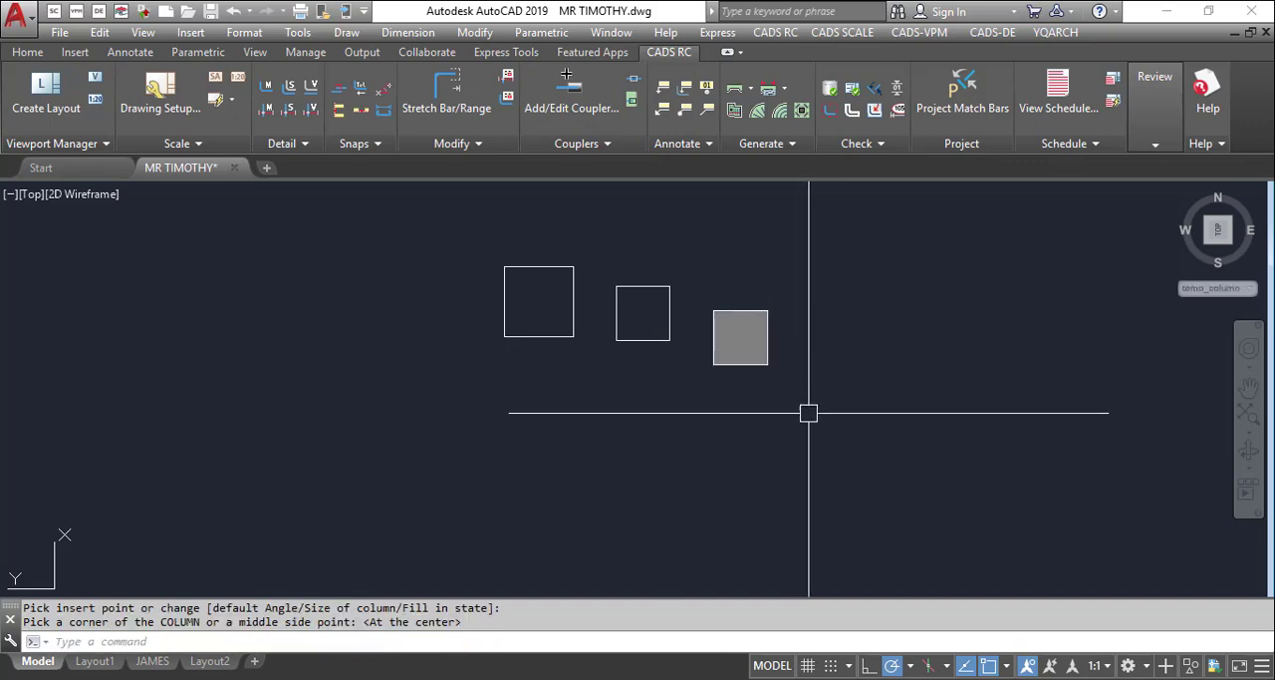
{"action": "scroll", "coordinate": [721, 333], "scroll_direction": "up", "scroll_amount": 5}
{"action": "scroll", "coordinate": [729, 313], "scroll_direction": "down", "scroll_amount": 8}
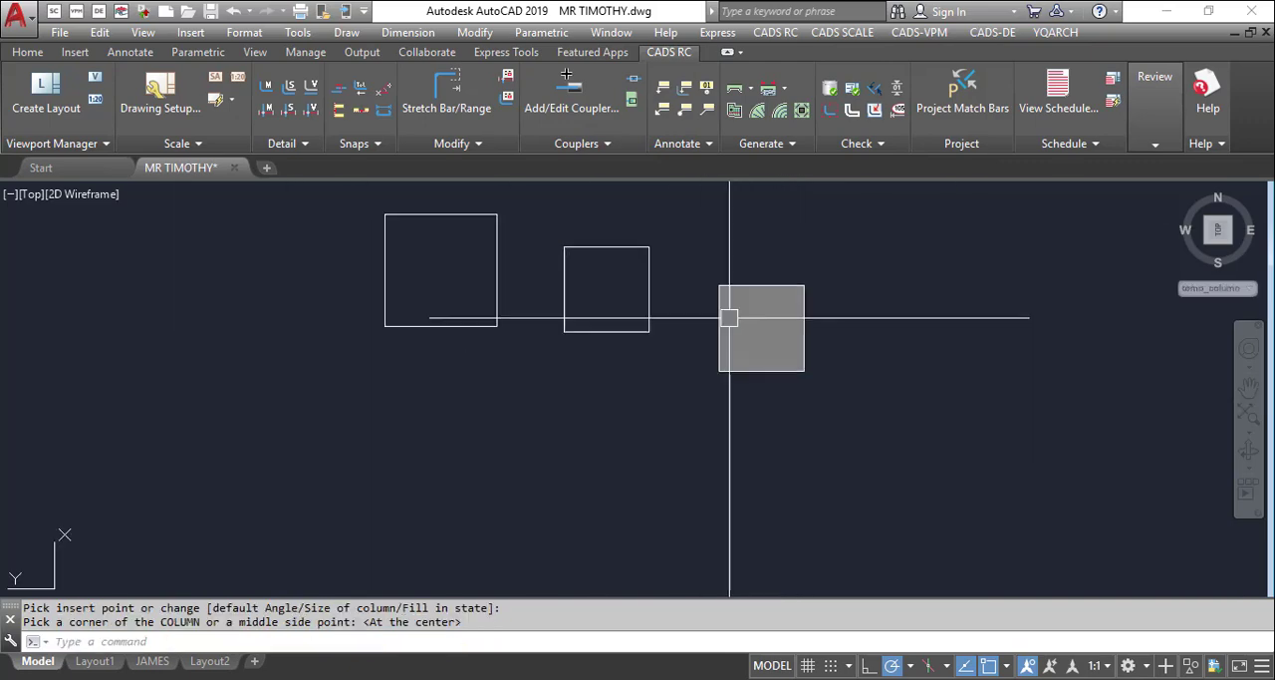
Try to add horizontal dimensions with the YQArch block dimension command (DDWW) across the empty room right of the furnished lounge in the floor plan
{"action": "scroll", "coordinate": [732, 359], "scroll_direction": "down", "scroll_amount": 6}
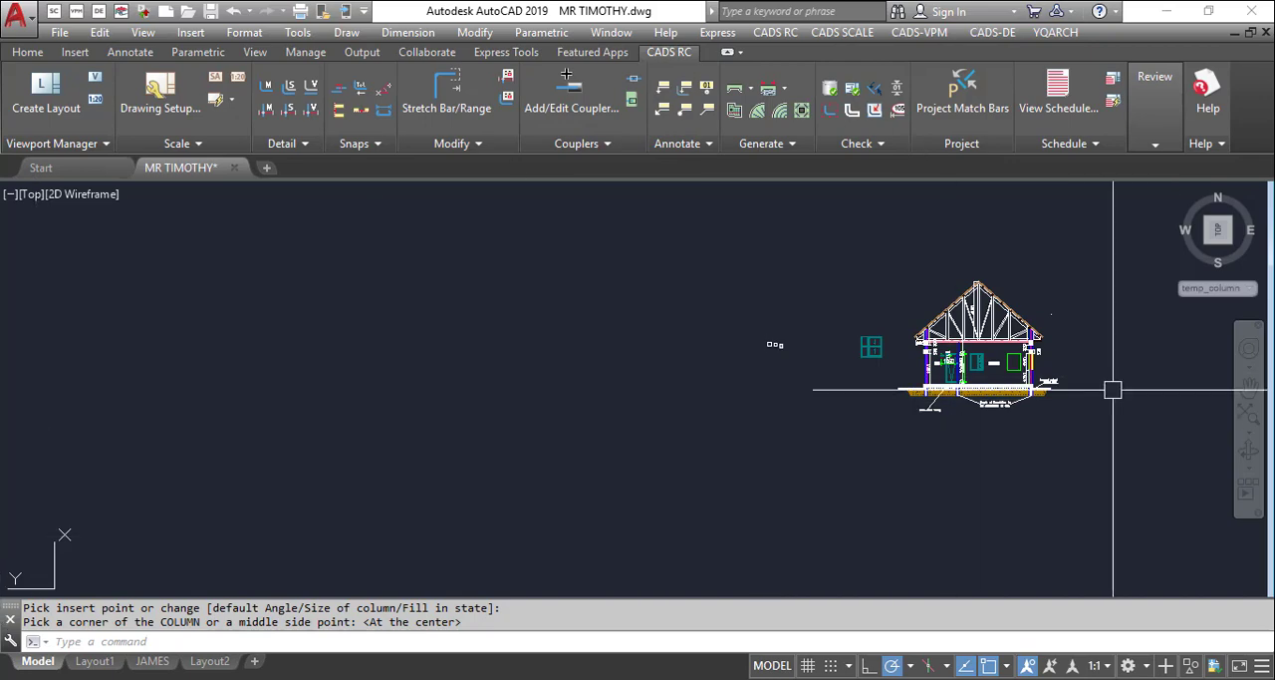
{"action": "scroll", "coordinate": [698, 353], "scroll_direction": "down", "scroll_amount": 2}
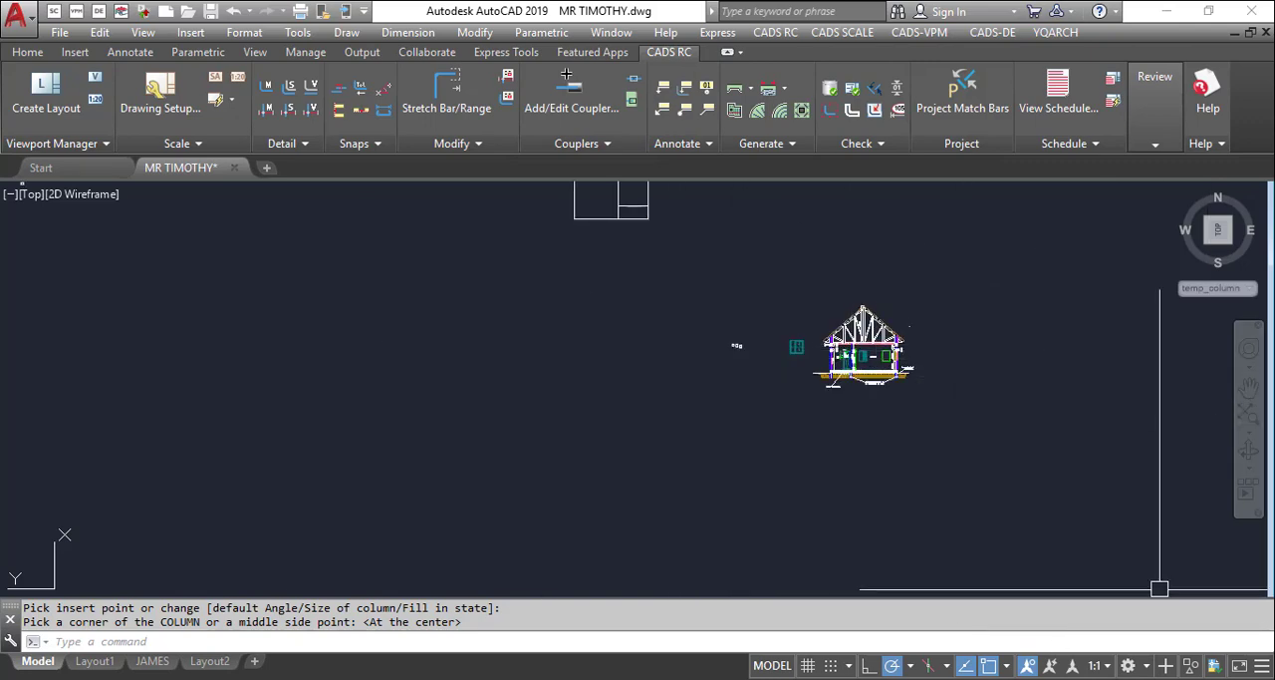
{"action": "scroll", "coordinate": [837, 388], "scroll_direction": "down", "scroll_amount": 4}
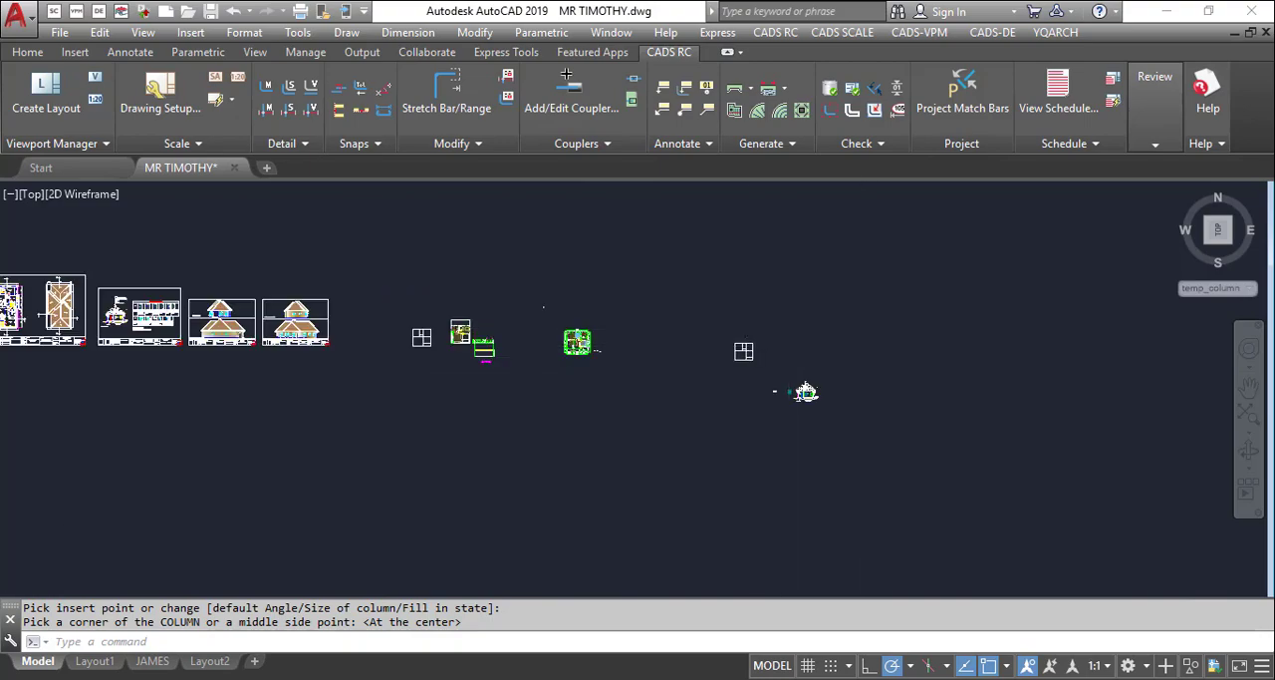
{"action": "scroll", "coordinate": [369, 320], "scroll_direction": "up", "scroll_amount": 10}
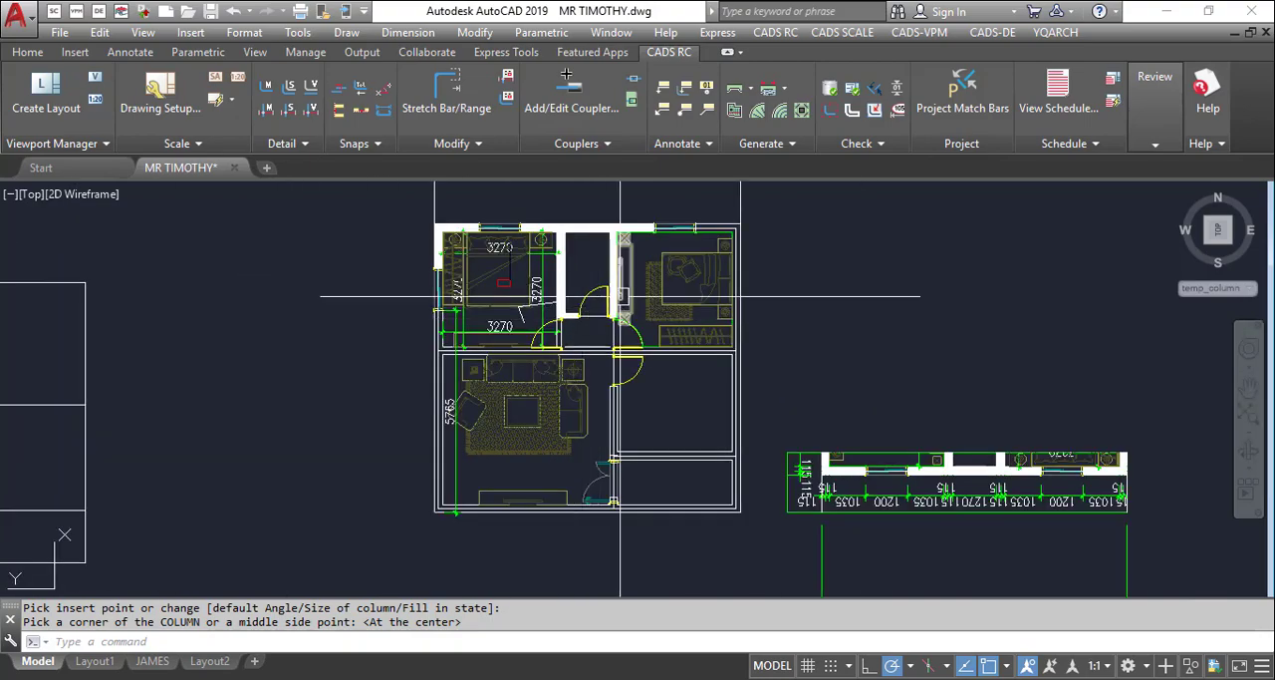
{"action": "scroll", "coordinate": [619, 296], "scroll_direction": "up", "scroll_amount": 2}
{"action": "scroll", "coordinate": [465, 245], "scroll_direction": "down", "scroll_amount": 2}
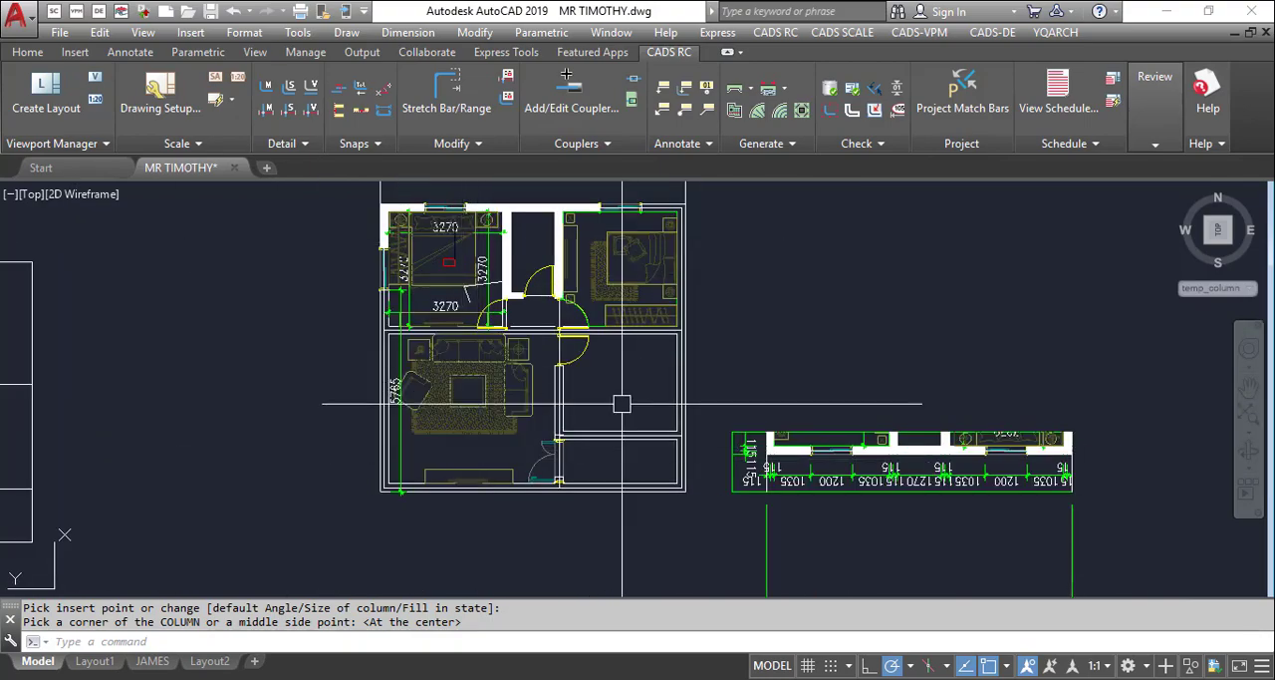
{"action": "scroll", "coordinate": [622, 404], "scroll_direction": "up", "scroll_amount": 2}
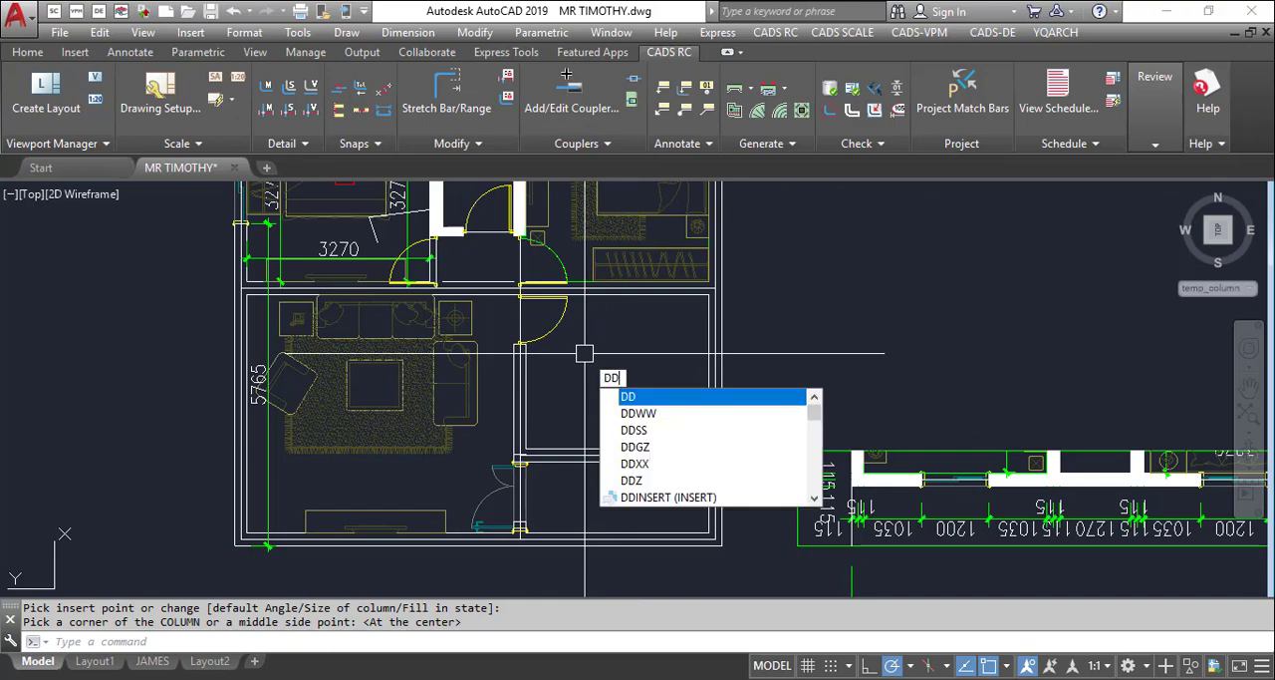
{"action": "type", "text": "w"}
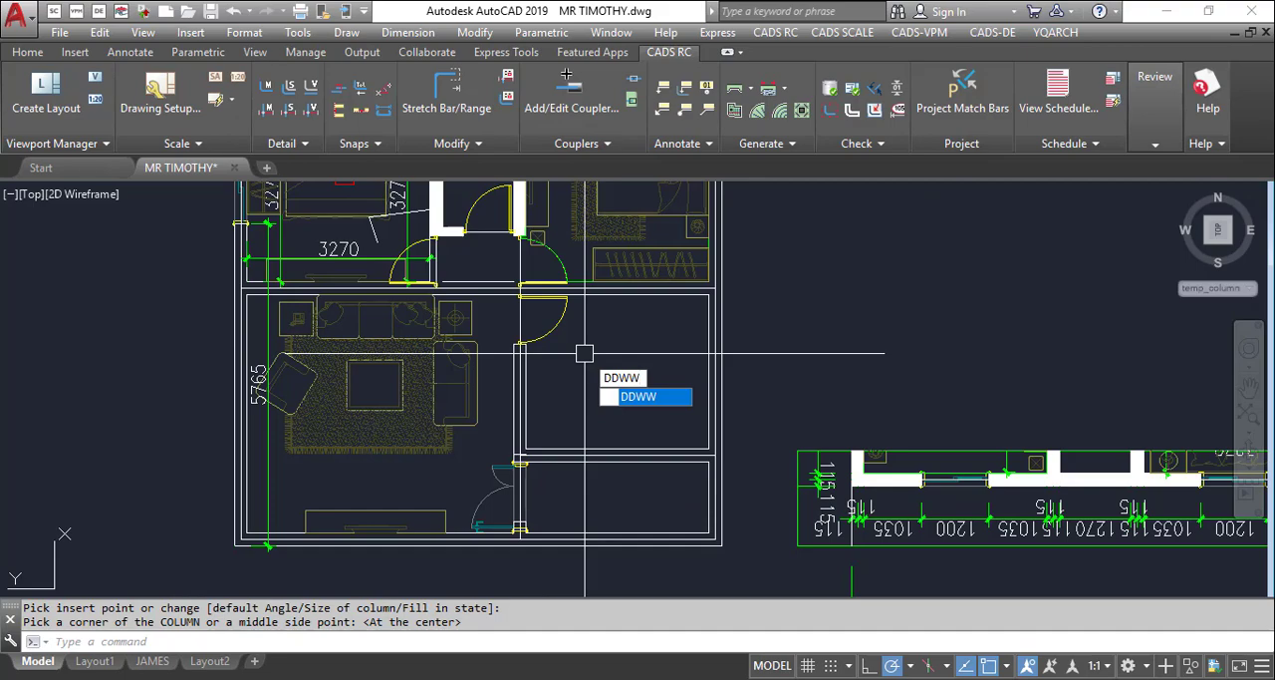
{"action": "key", "text": "Return"}
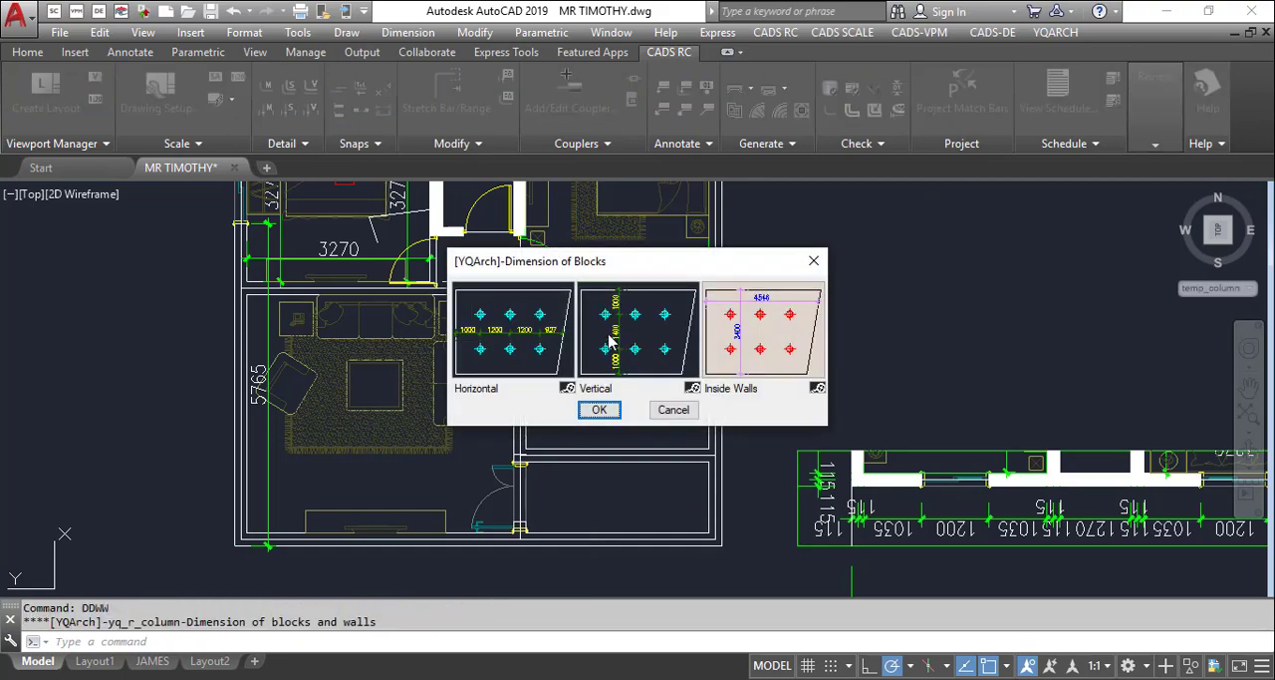
{"action": "left_click", "coordinate": [516, 344]}
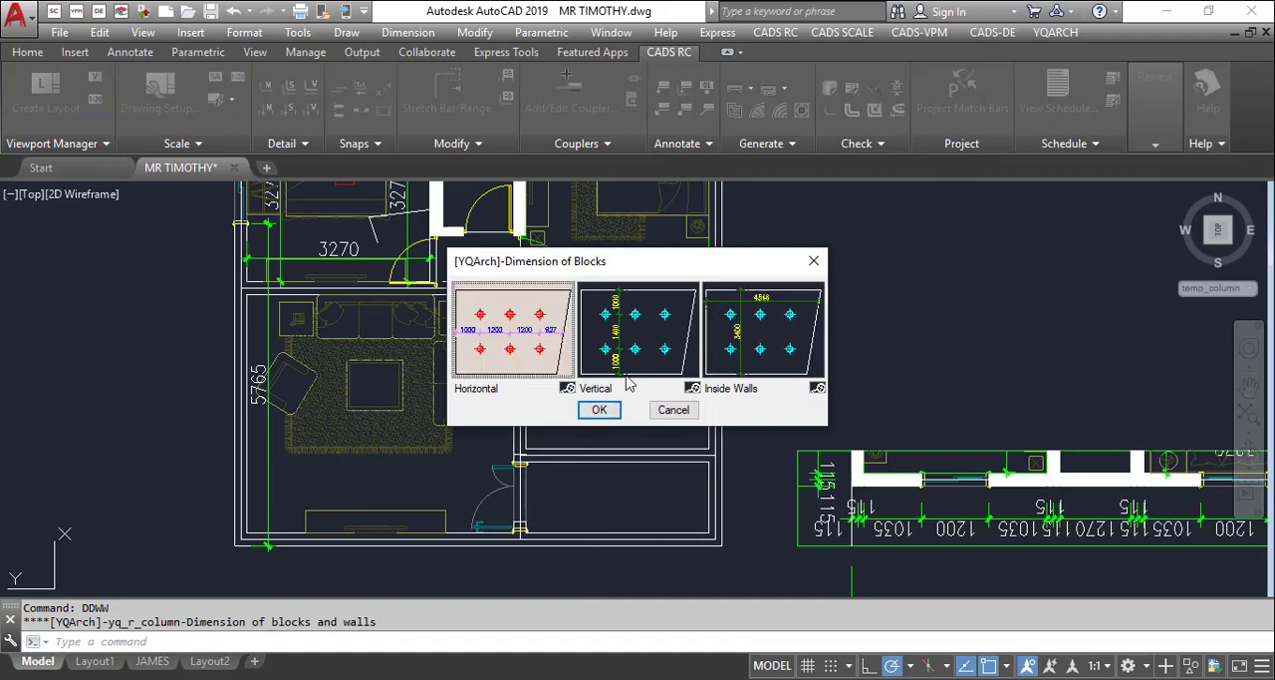
{"action": "left_click", "coordinate": [599, 409]}
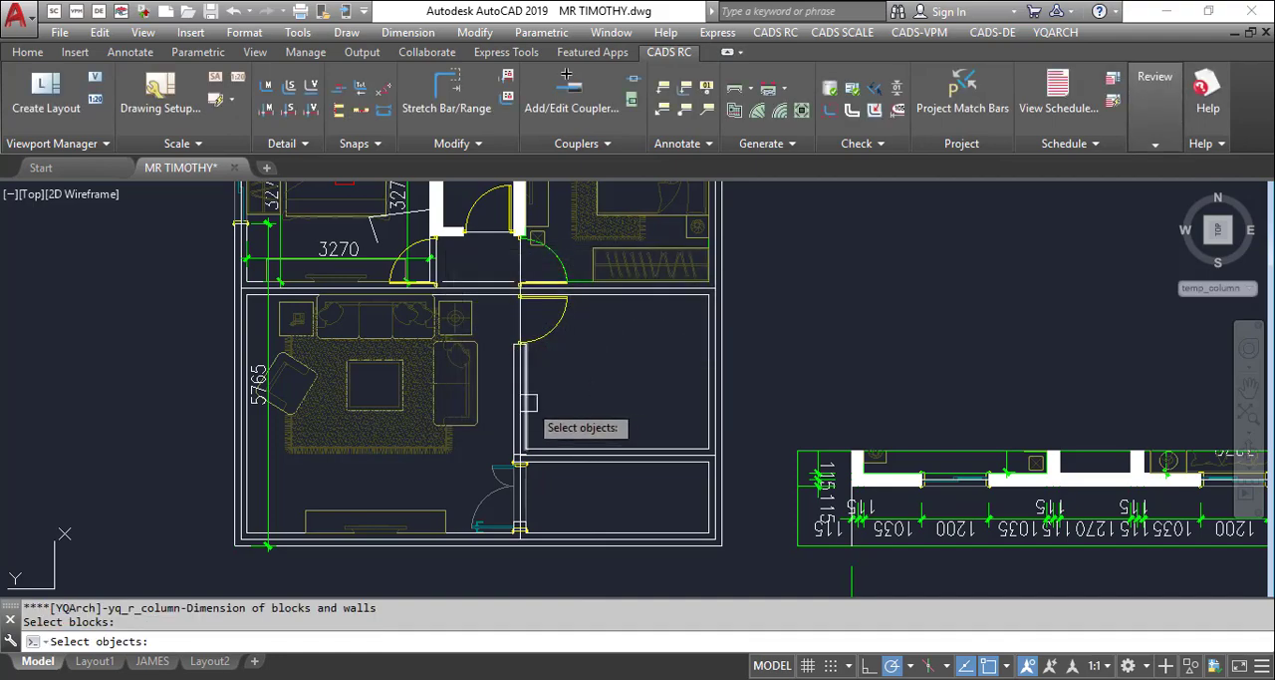
{"action": "left_click", "coordinate": [528, 402]}
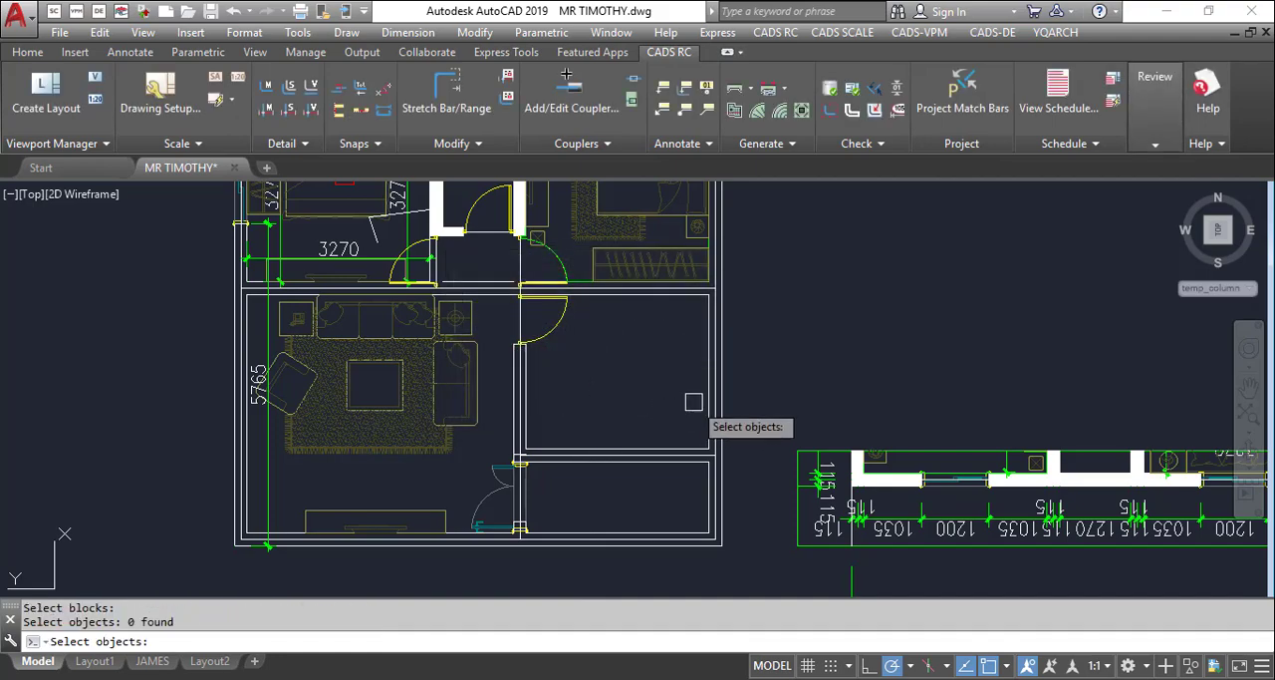
{"action": "left_click", "coordinate": [706, 388]}
{"action": "key", "text": "Return"}
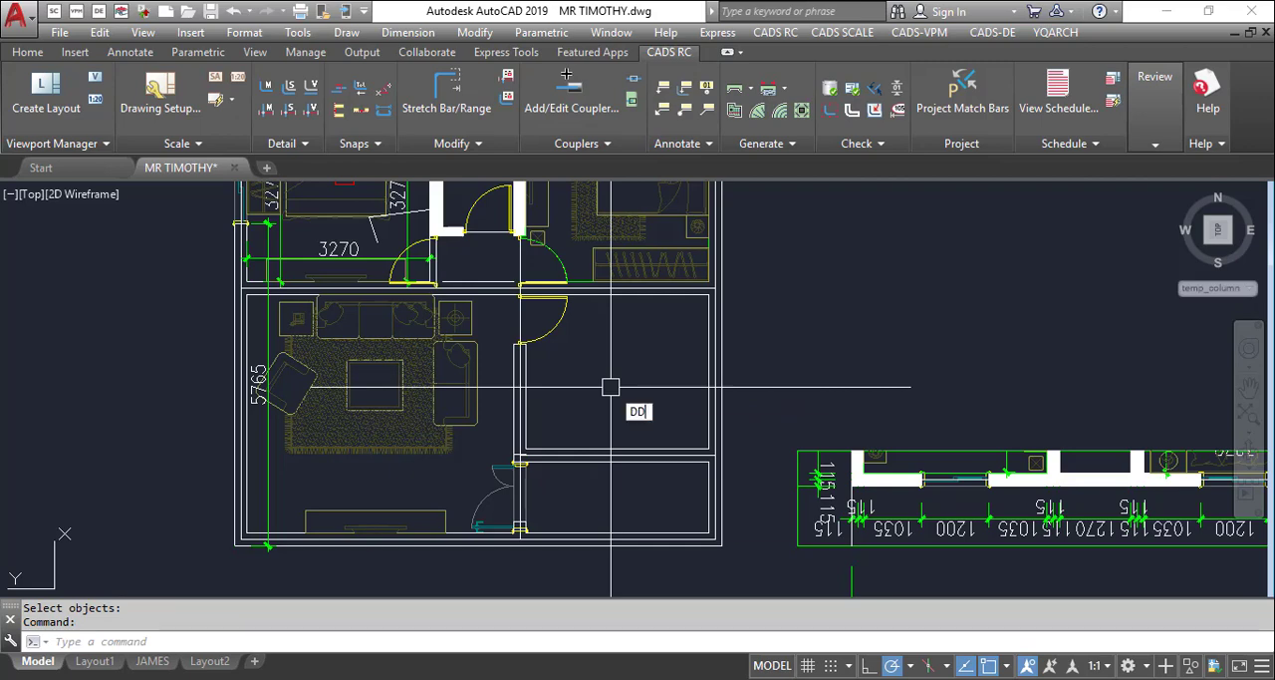
Add horizontal and vertical inside-wall dimensions with DDWW to the empty room right of the furnished lounge
{"action": "type", "text": "DDw"}
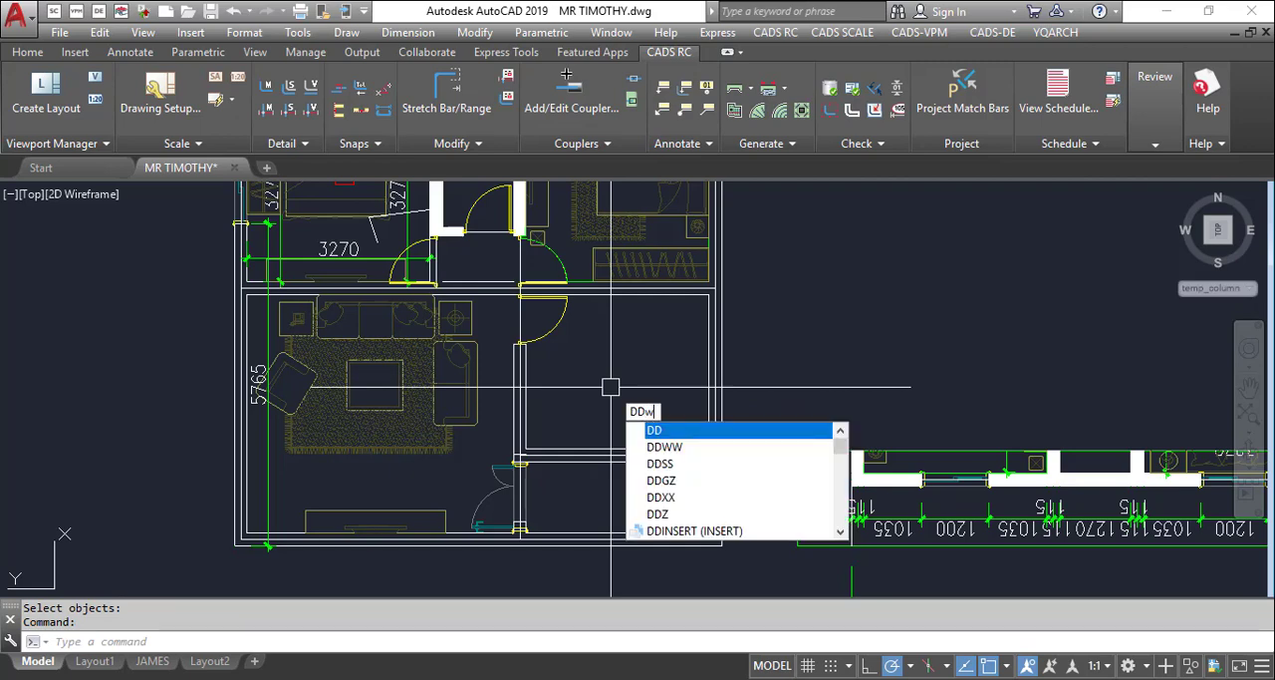
{"action": "type", "text": "w"}
{"action": "key", "text": "Return"}
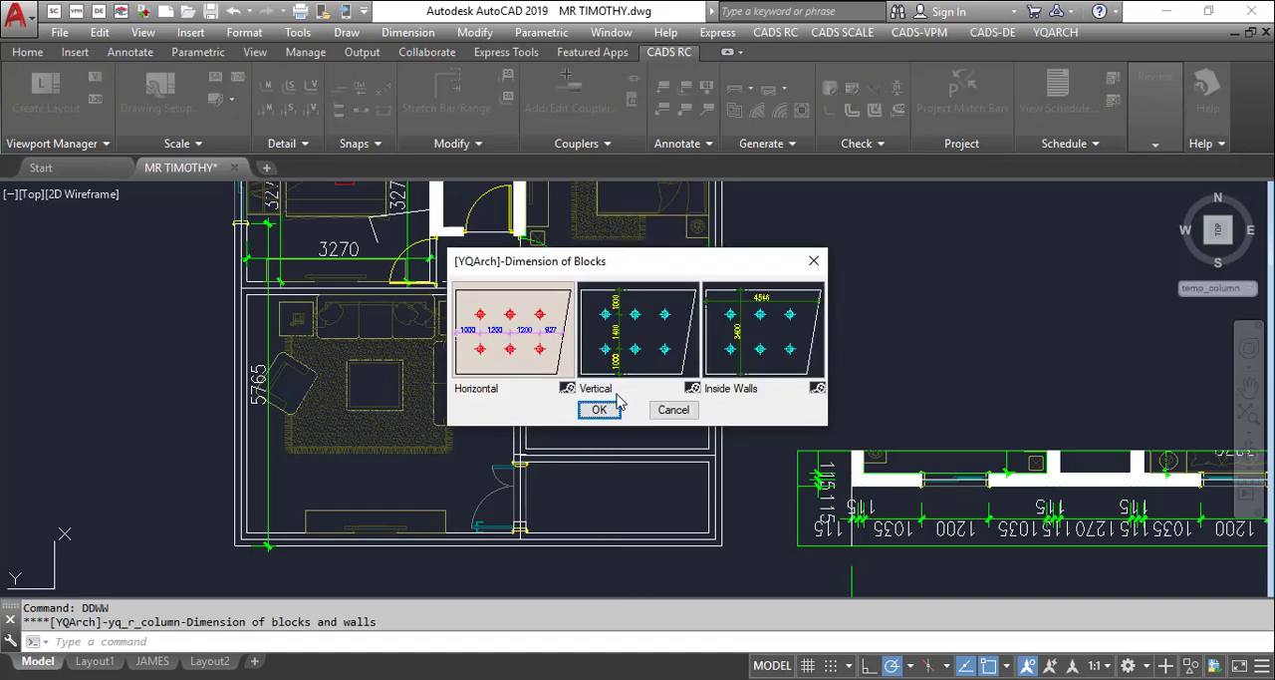
{"action": "left_click", "coordinate": [745, 353]}
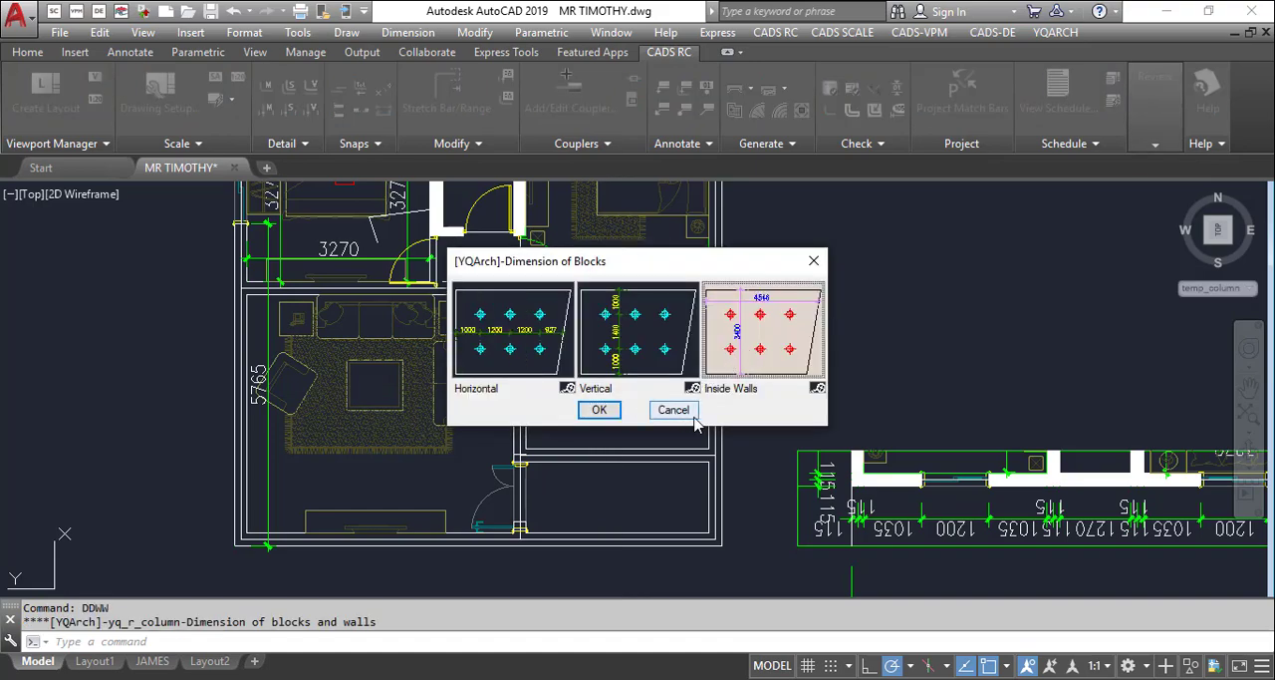
{"action": "left_click", "coordinate": [604, 412]}
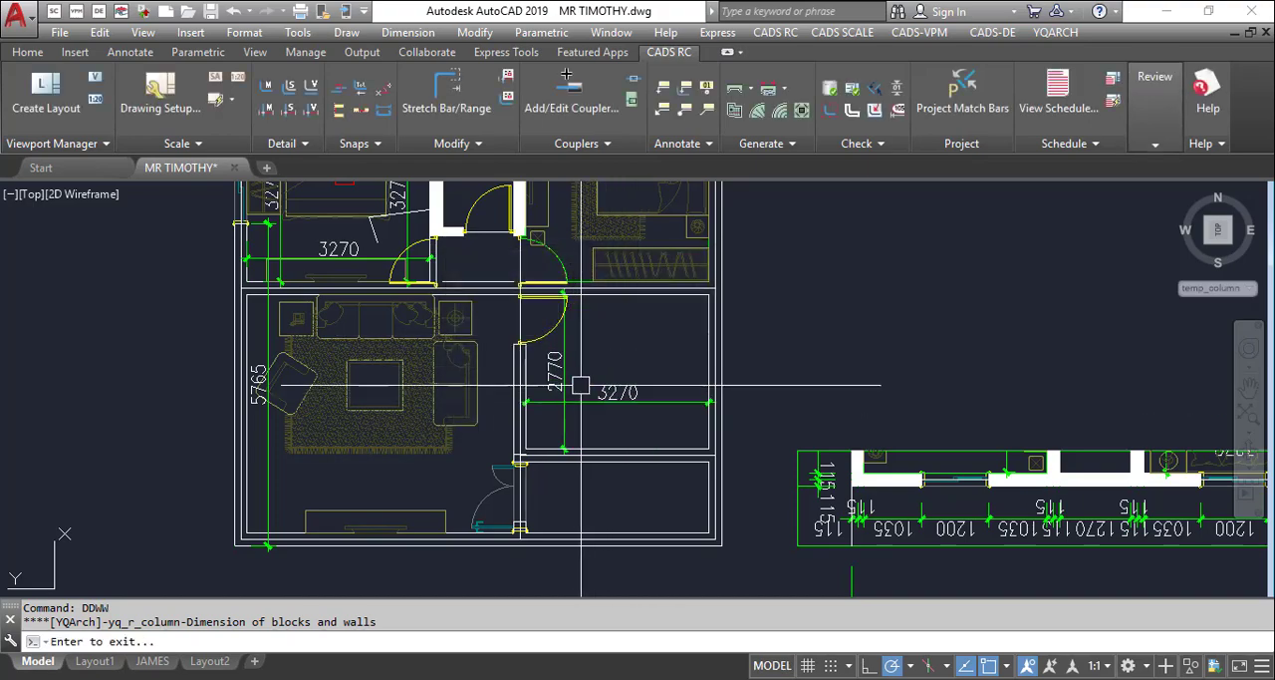
{"action": "key", "text": "Return"}
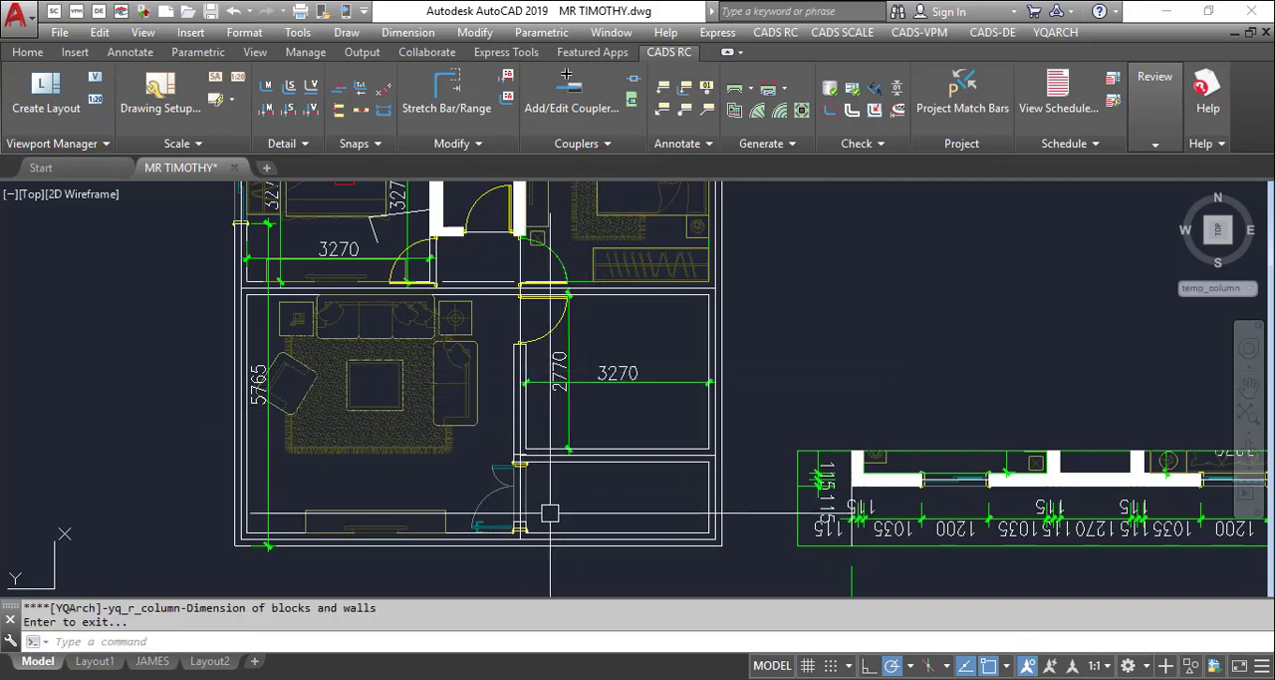
Repeat DDWW with the Inside Walls option to dimension the small room below the empty one
{"action": "key", "text": "Return"}
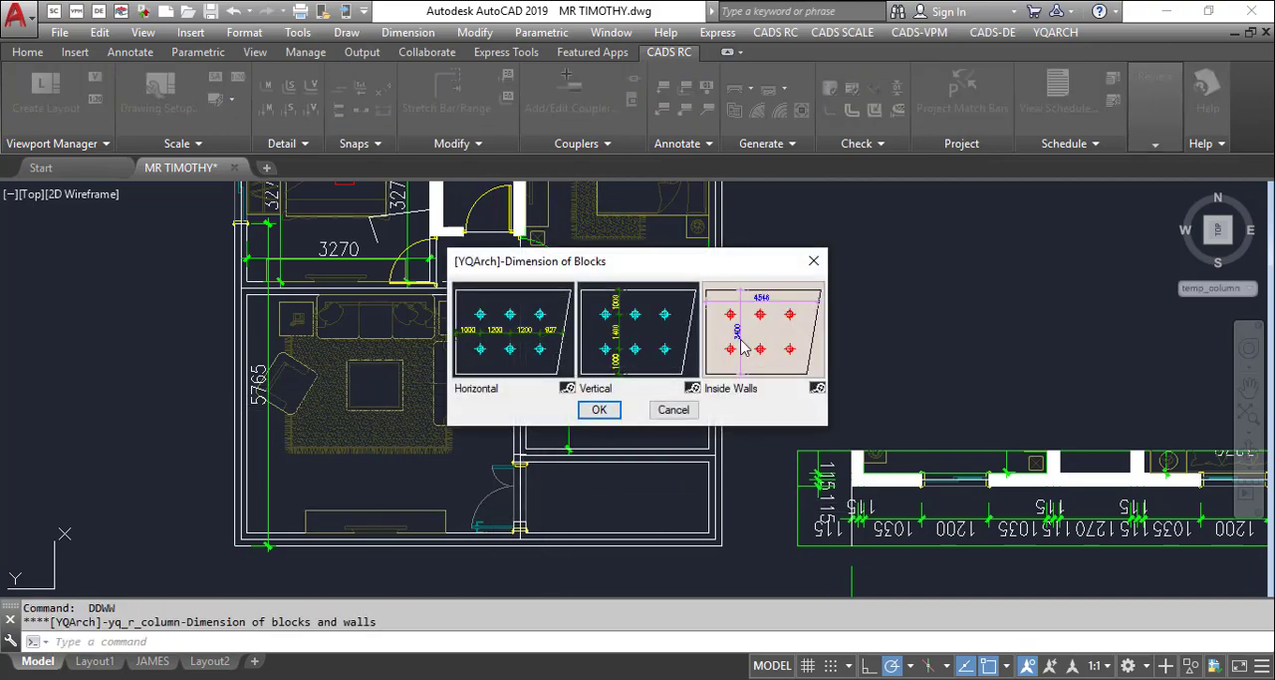
{"action": "left_click", "coordinate": [598, 410]}
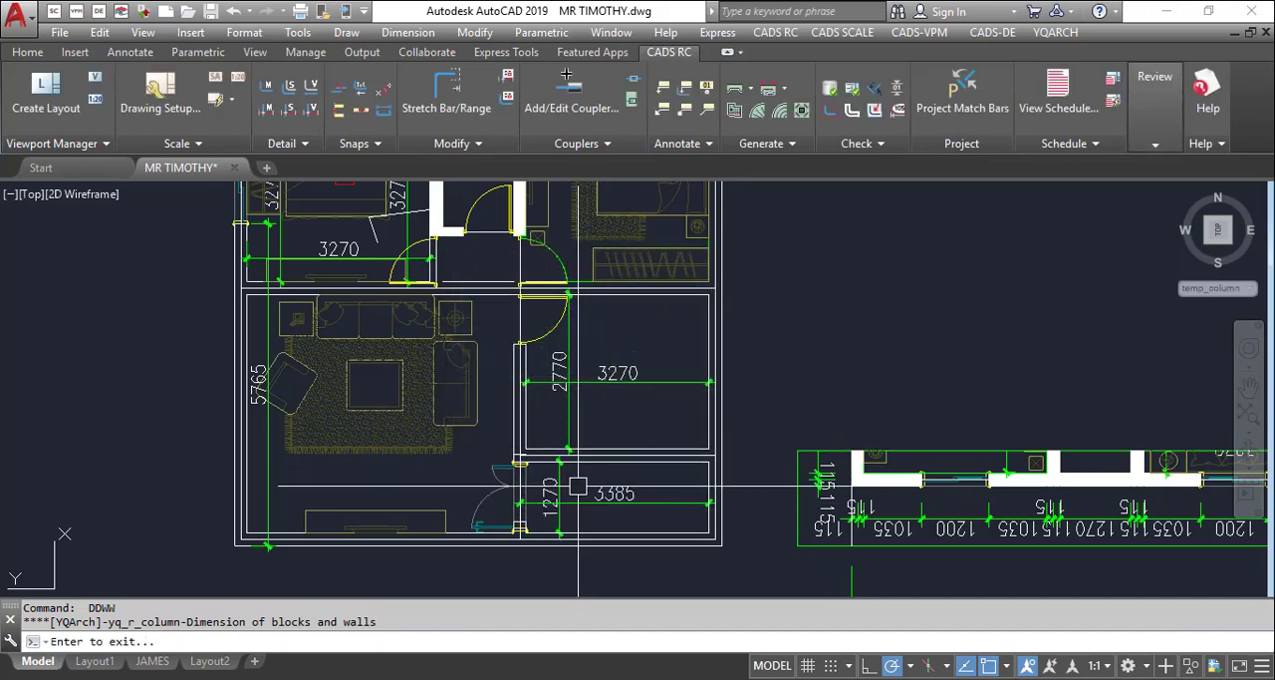
{"action": "scroll", "coordinate": [578, 487], "scroll_direction": "up", "scroll_amount": 4}
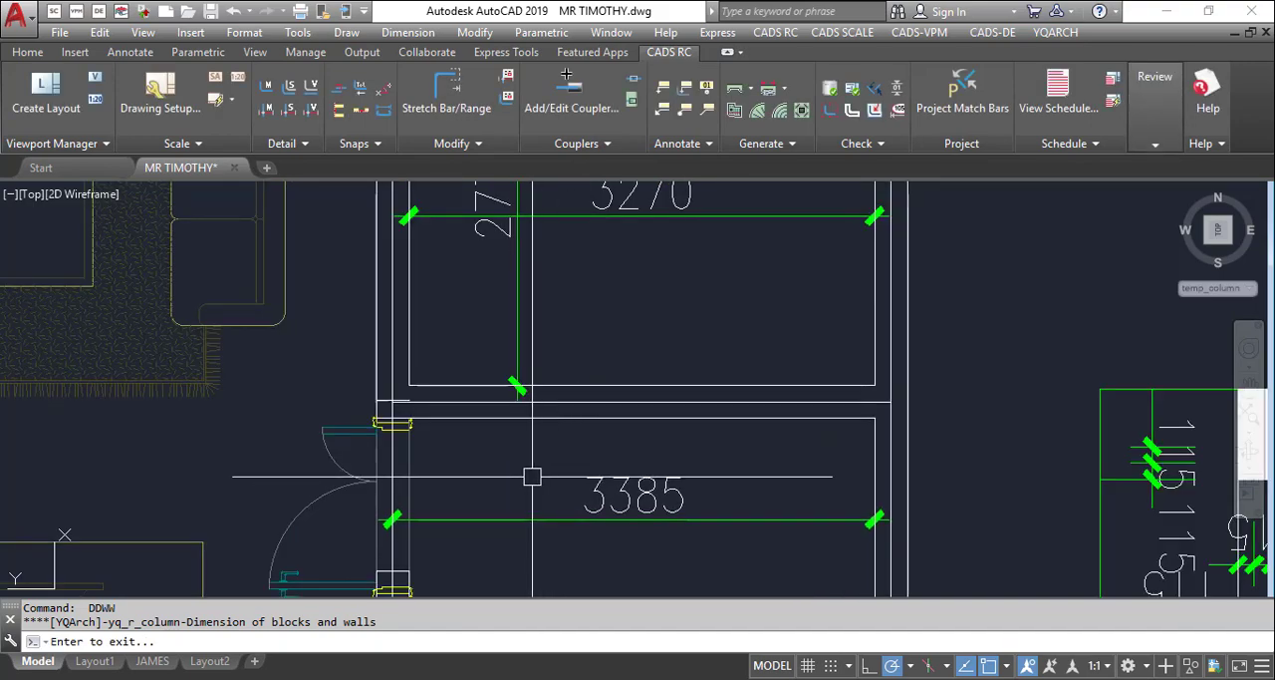
{"action": "left_click", "coordinate": [522, 473]}
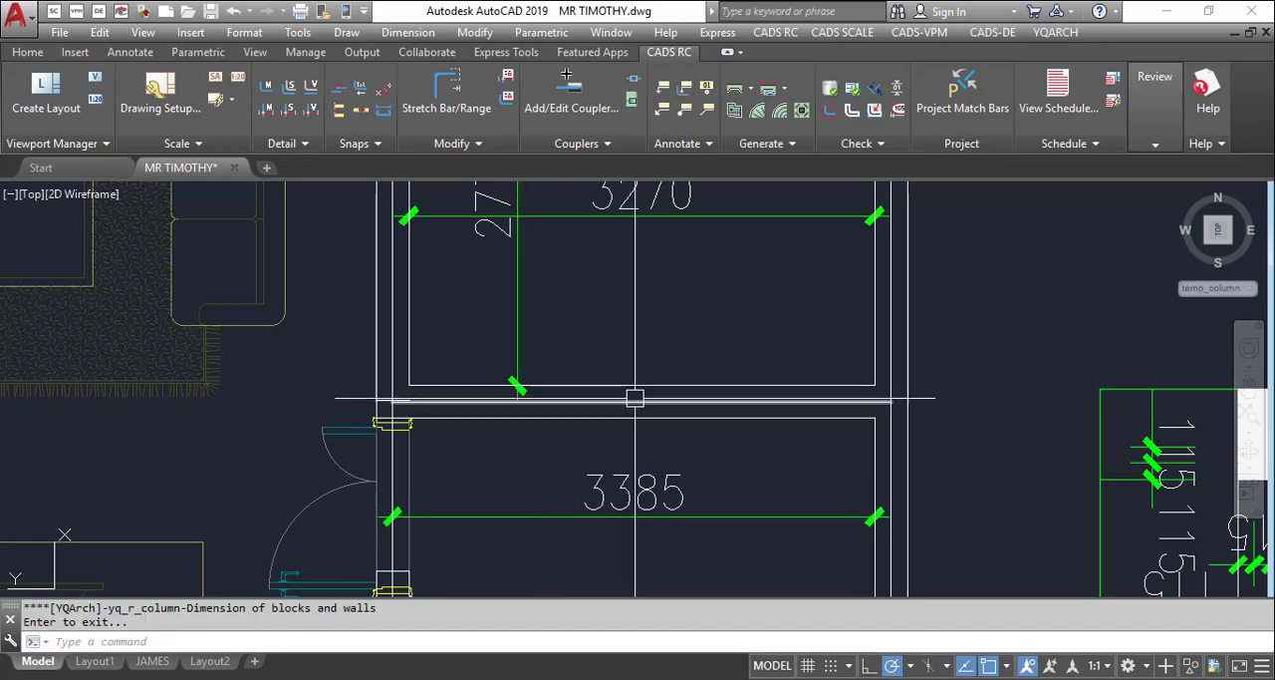
Examine the inside dimensions of the bedrooms, the lounge and the empty rooms across the floor plan
{"action": "scroll", "coordinate": [635, 397], "scroll_direction": "down", "scroll_amount": 5}
{"action": "scroll", "coordinate": [472, 278], "scroll_direction": "up", "scroll_amount": 2}
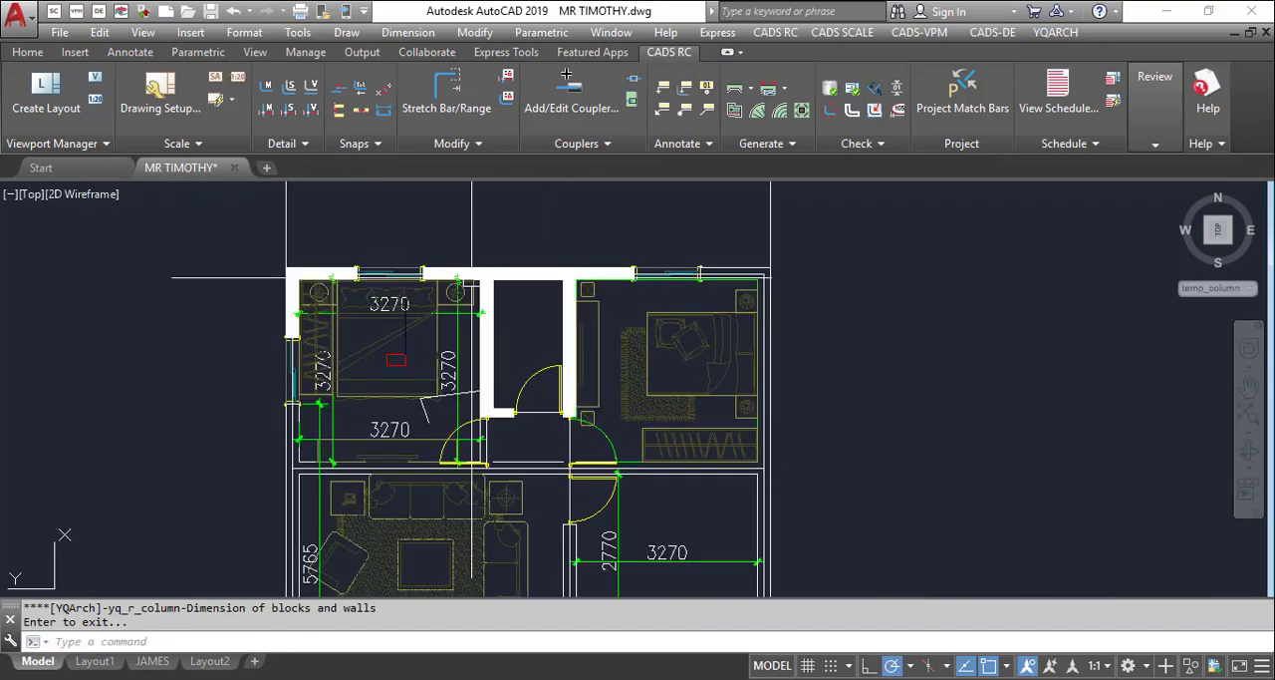
{"action": "scroll", "coordinate": [472, 278], "scroll_direction": "up", "scroll_amount": 2}
{"action": "scroll", "coordinate": [647, 284], "scroll_direction": "down", "scroll_amount": 4}
{"action": "scroll", "coordinate": [647, 284], "scroll_direction": "up", "scroll_amount": 3}
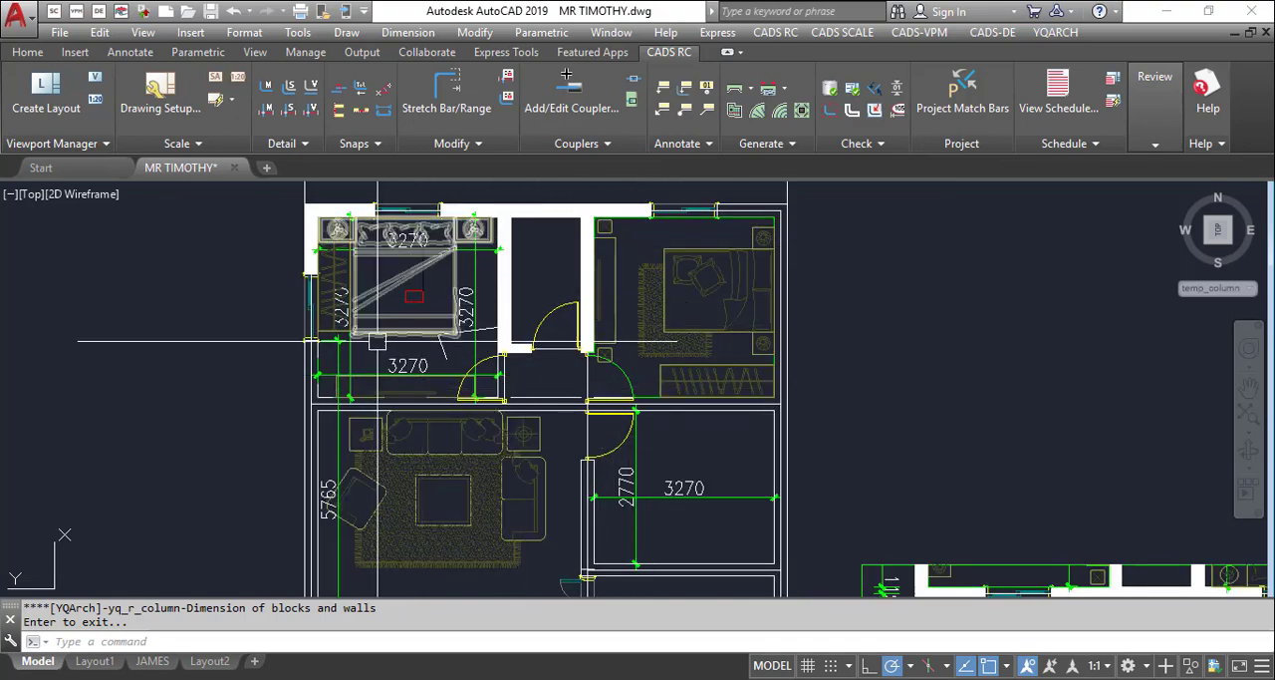
{"action": "scroll", "coordinate": [398, 318], "scroll_direction": "down", "scroll_amount": 2}
{"action": "scroll", "coordinate": [511, 426], "scroll_direction": "up", "scroll_amount": 4}
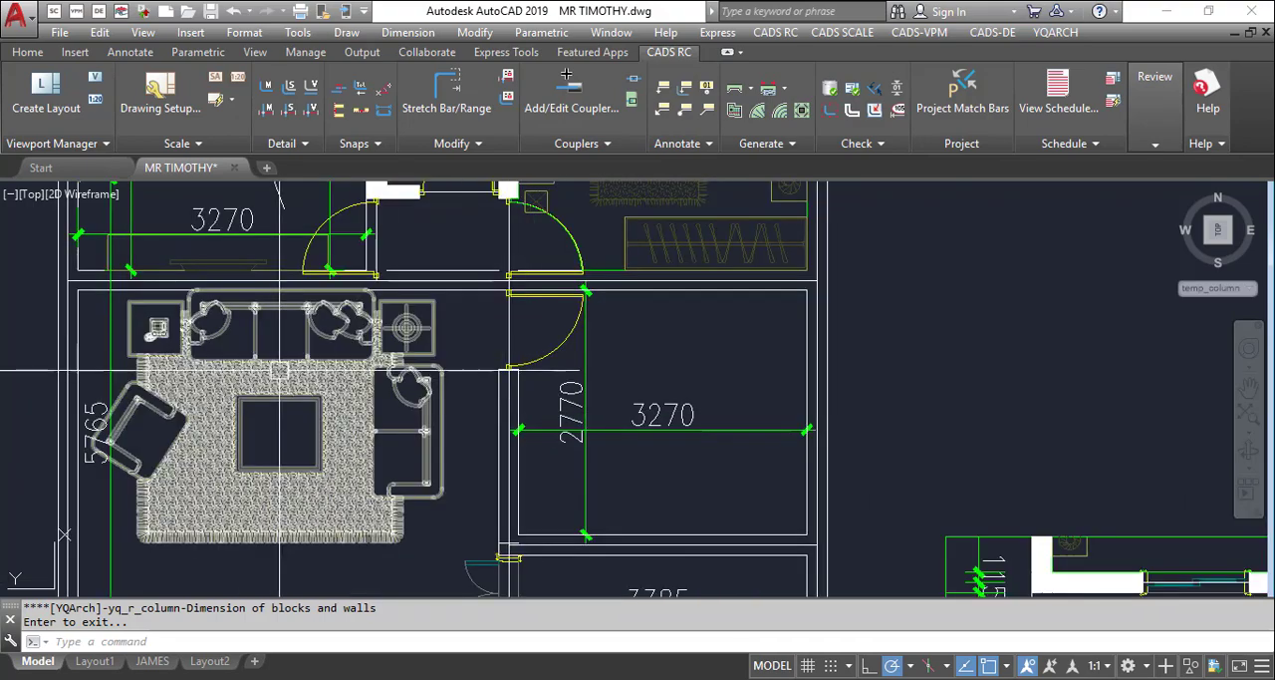
{"action": "scroll", "coordinate": [423, 346], "scroll_direction": "down", "scroll_amount": 4}
{"action": "scroll", "coordinate": [422, 346], "scroll_direction": "down", "scroll_amount": 2}
{"action": "scroll", "coordinate": [369, 336], "scroll_direction": "up", "scroll_amount": 4}
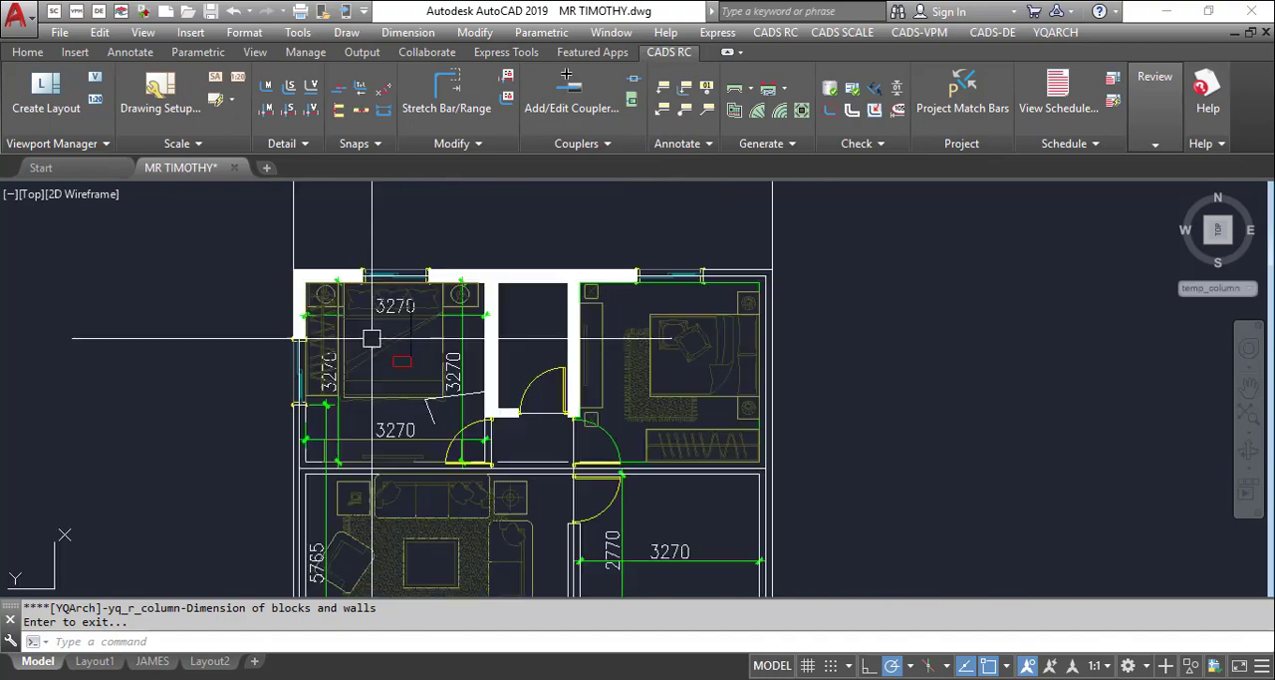
{"action": "scroll", "coordinate": [418, 312], "scroll_direction": "down", "scroll_amount": 2}
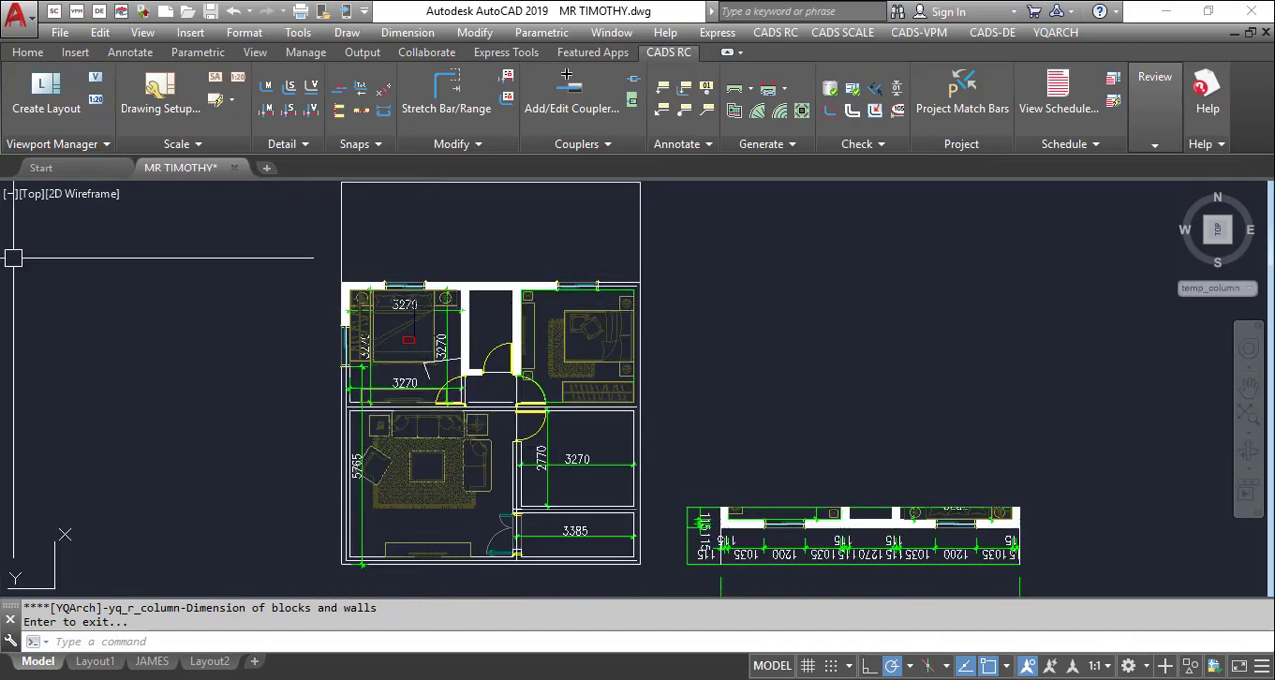
Dimension the outside of the floor plan on all four sides with the YQArch command DDGZ, selecting the whole plan
{"action": "scroll", "coordinate": [476, 324], "scroll_direction": "down", "scroll_amount": 2}
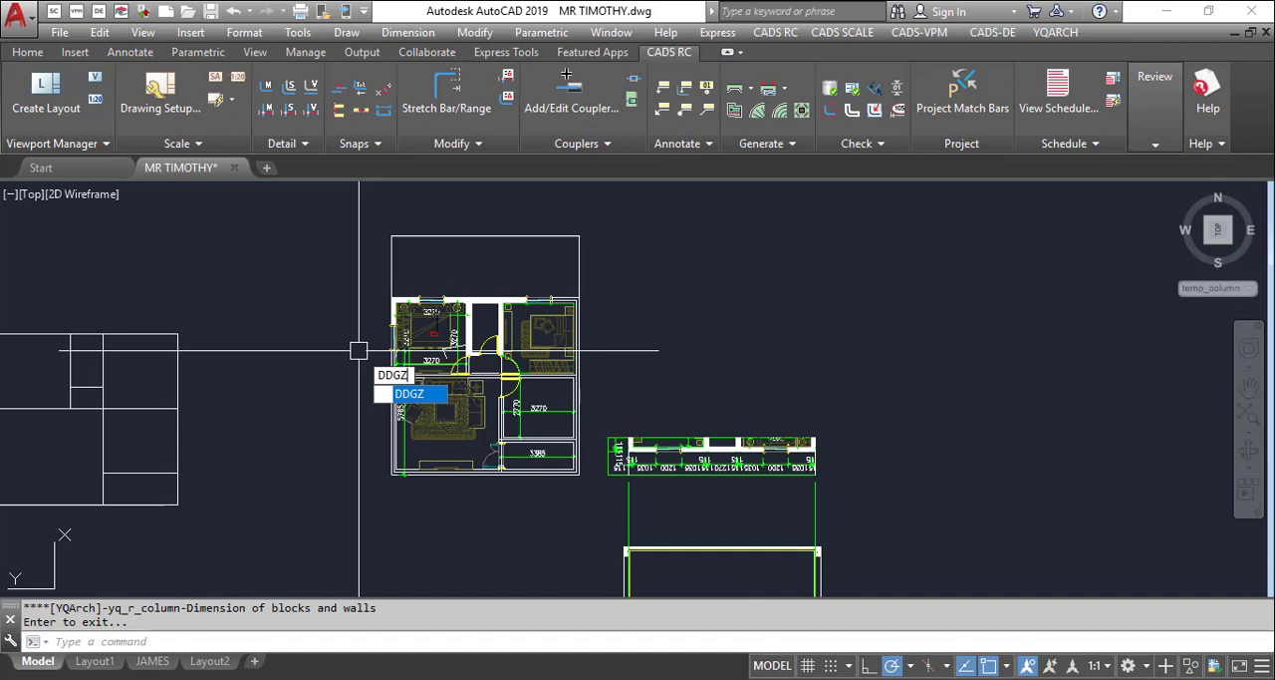
{"action": "key", "text": "Return"}
{"action": "left_click", "coordinate": [360, 279]}
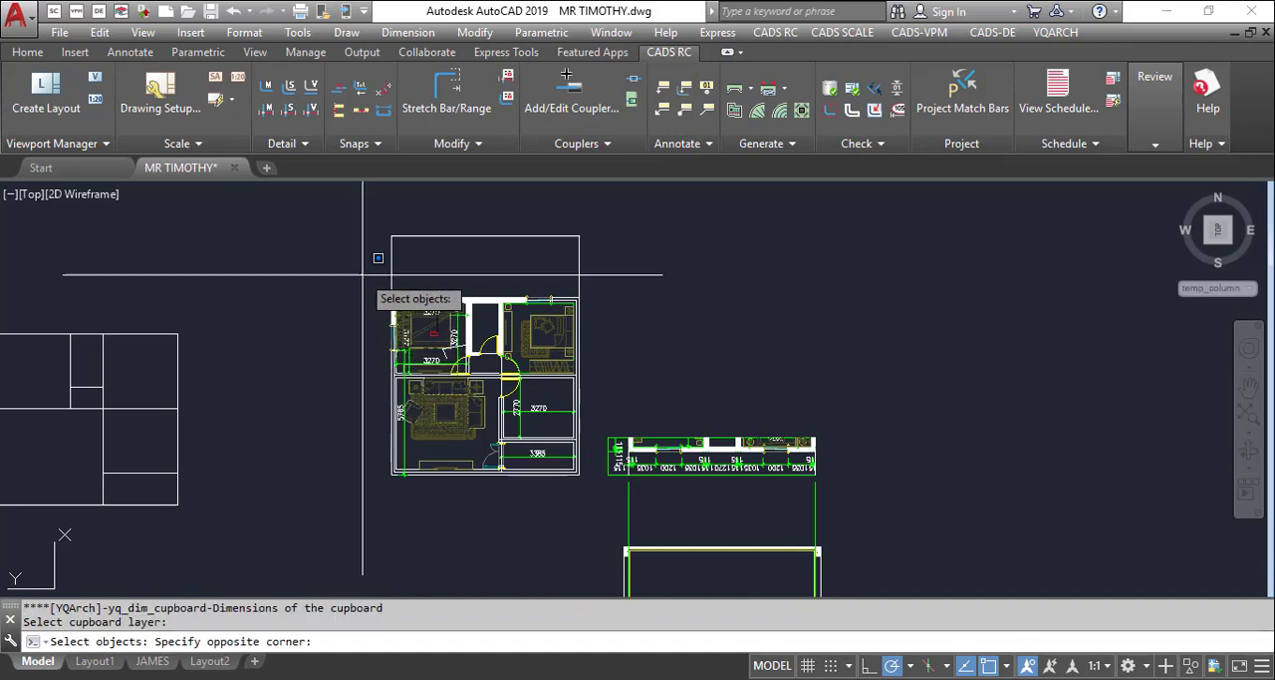
{"action": "left_click", "coordinate": [586, 488]}
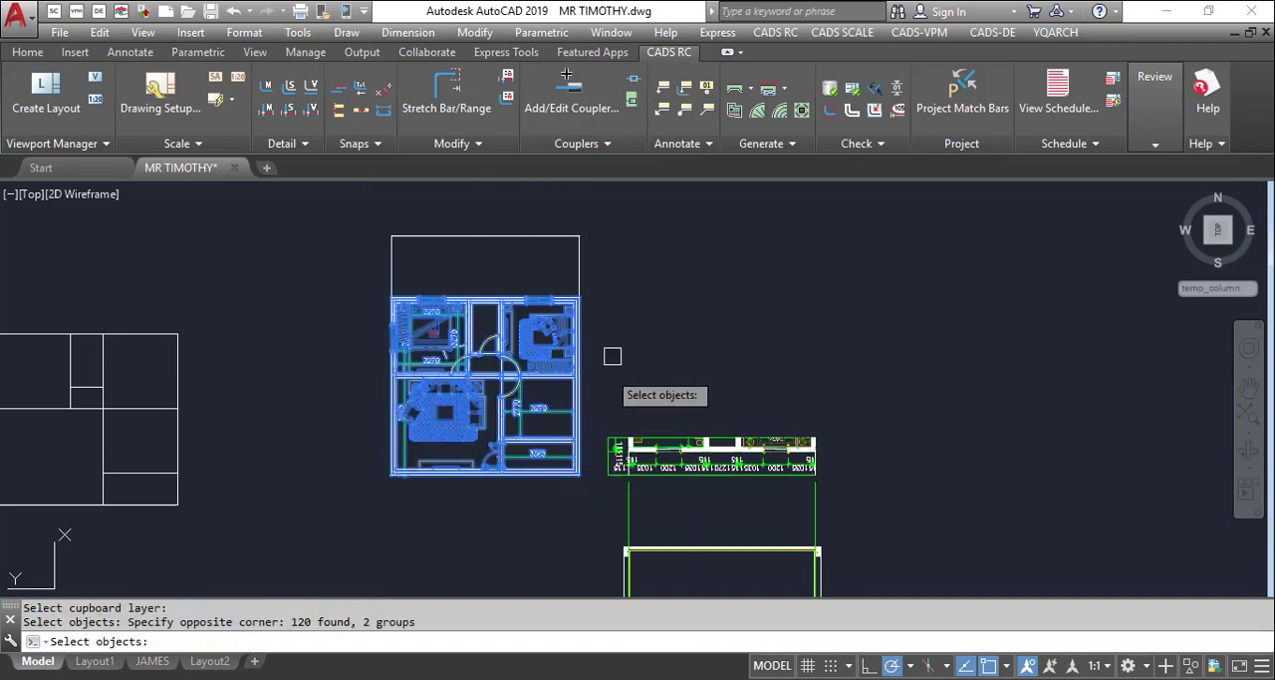
{"action": "key", "text": "Return"}
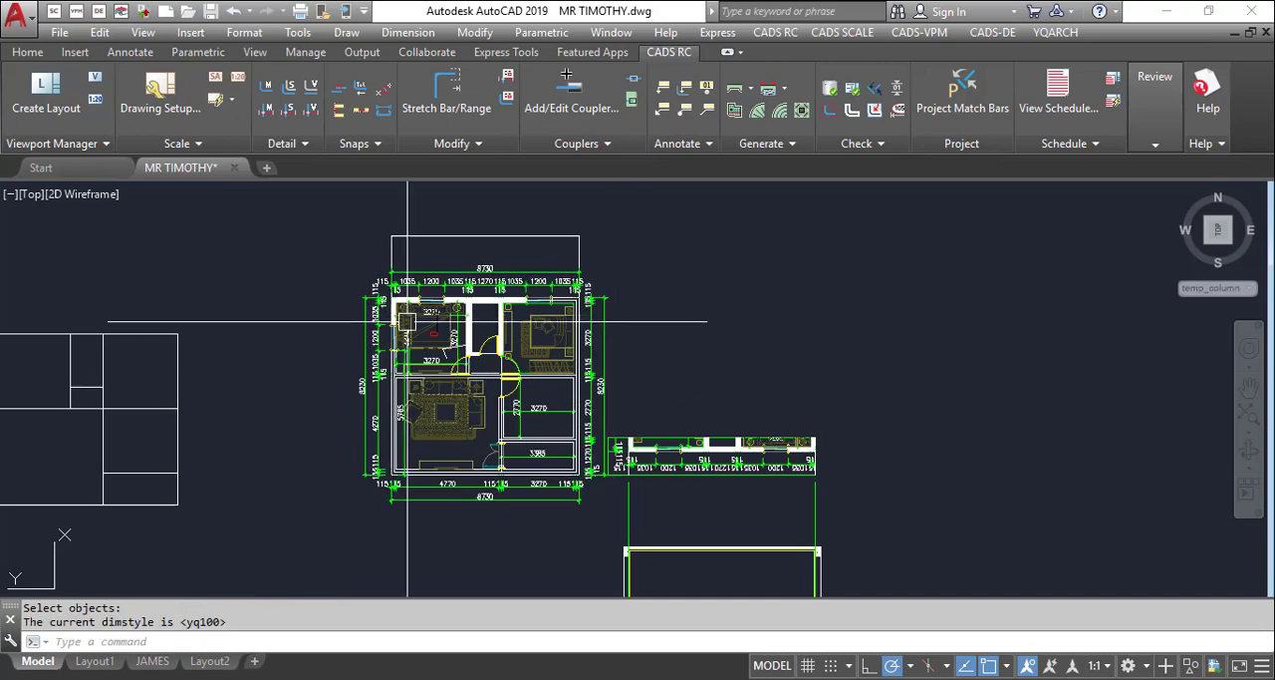
Examine the outer dimension chains and overall dimensions on all sides of the floor plan
{"action": "scroll", "coordinate": [562, 262], "scroll_direction": "up", "scroll_amount": 5}
{"action": "scroll", "coordinate": [552, 266], "scroll_direction": "up", "scroll_amount": 2}
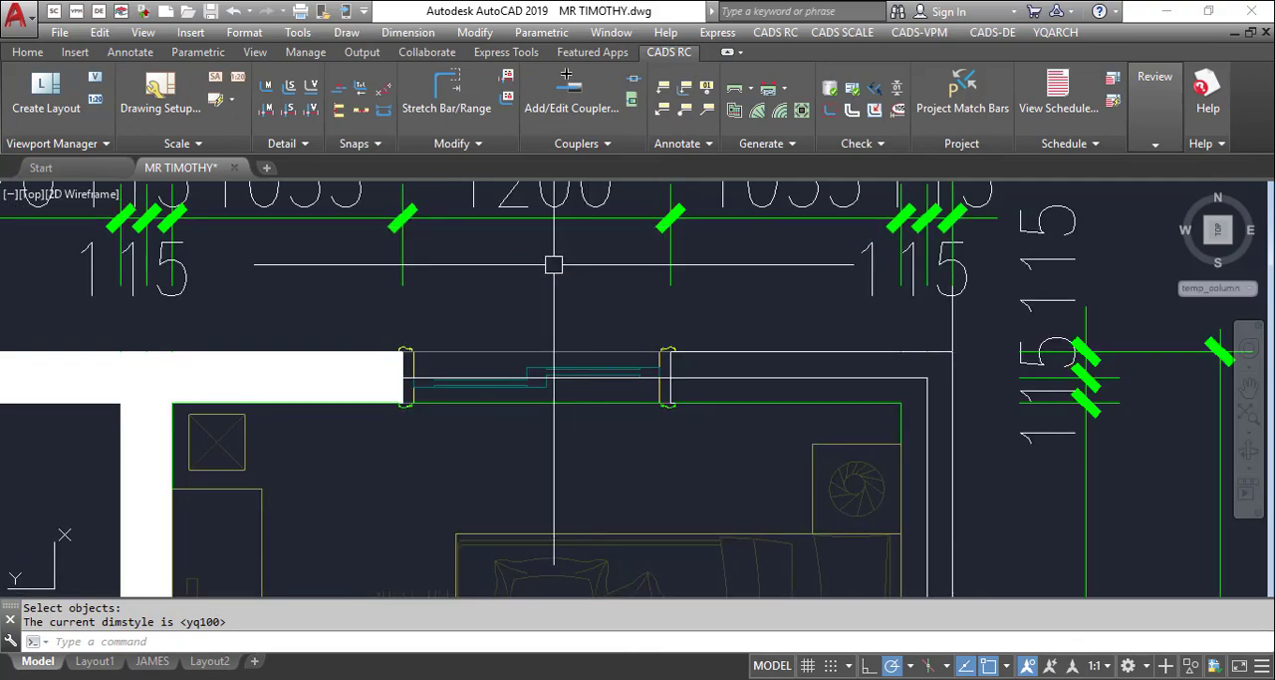
{"action": "scroll", "coordinate": [607, 279], "scroll_direction": "down", "scroll_amount": 5}
{"action": "scroll", "coordinate": [301, 299], "scroll_direction": "up", "scroll_amount": 1}
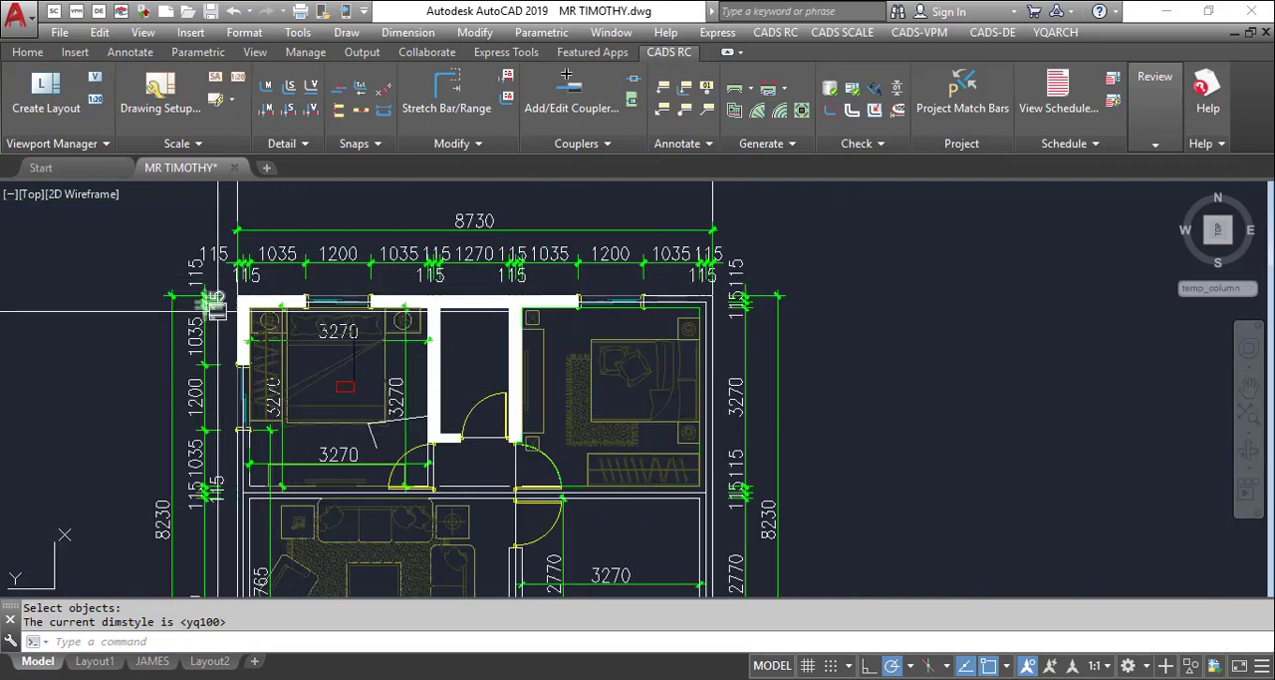
{"action": "scroll", "coordinate": [284, 289], "scroll_direction": "up", "scroll_amount": 4}
{"action": "scroll", "coordinate": [555, 320], "scroll_direction": "down", "scroll_amount": 6}
{"action": "scroll", "coordinate": [555, 320], "scroll_direction": "up", "scroll_amount": 6}
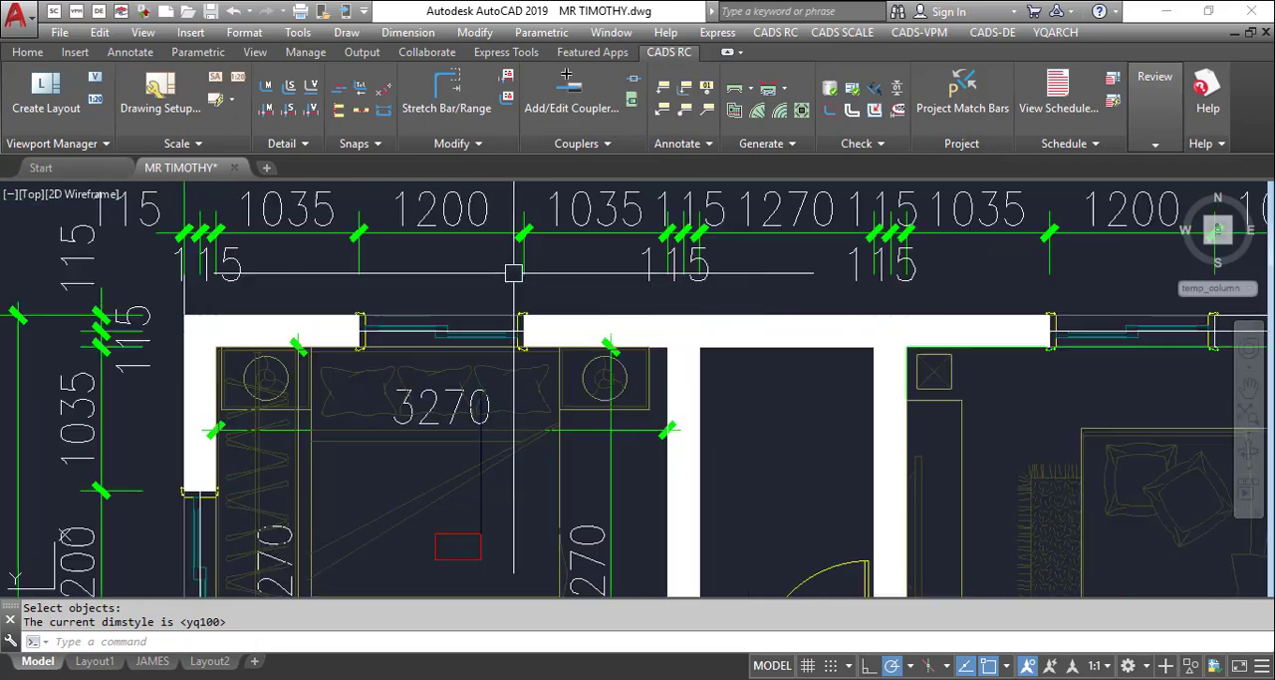
{"action": "scroll", "coordinate": [455, 333], "scroll_direction": "down", "scroll_amount": 4}
{"action": "scroll", "coordinate": [532, 296], "scroll_direction": "down", "scroll_amount": 5}
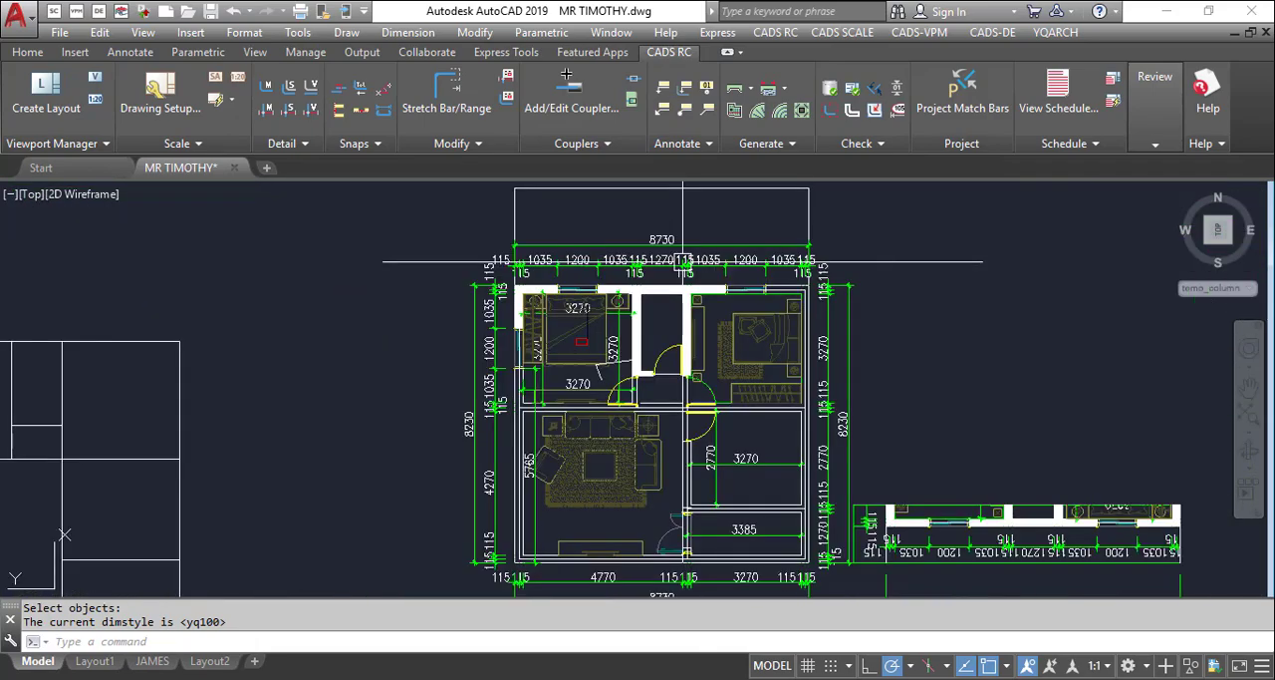
{"action": "scroll", "coordinate": [728, 316], "scroll_direction": "up", "scroll_amount": 3}
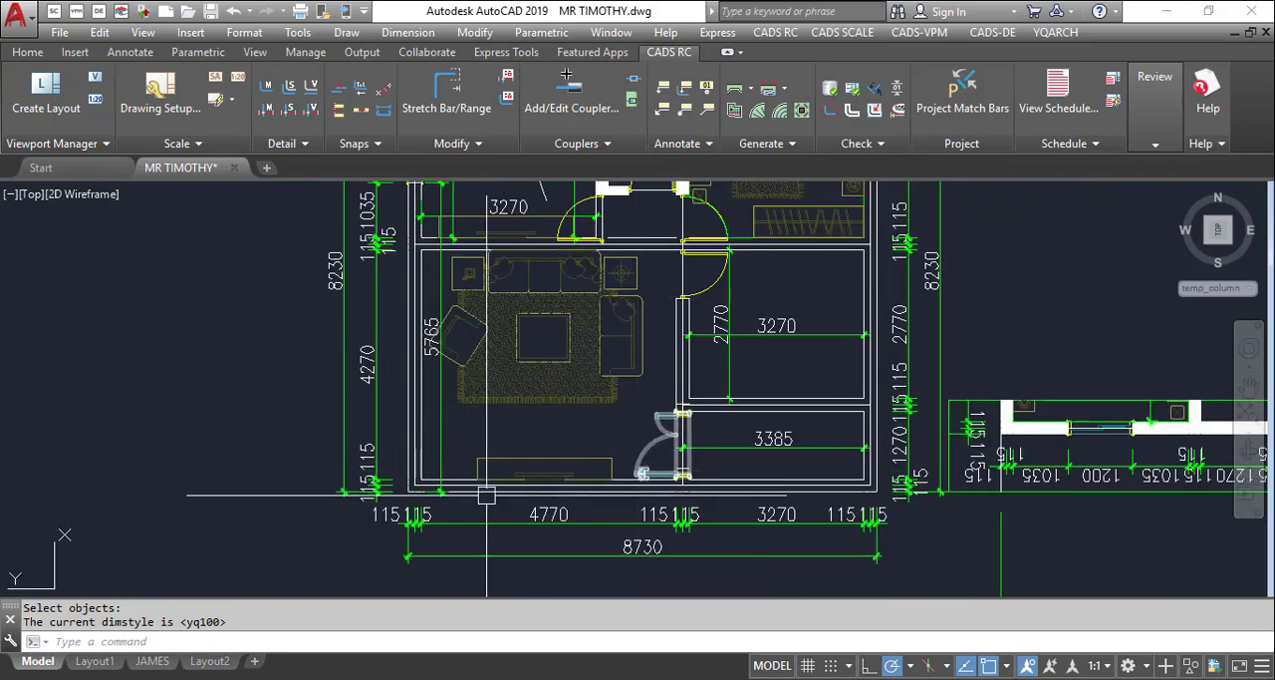
{"action": "scroll", "coordinate": [352, 387], "scroll_direction": "up", "scroll_amount": 2}
{"action": "scroll", "coordinate": [385, 338], "scroll_direction": "down", "scroll_amount": 2}
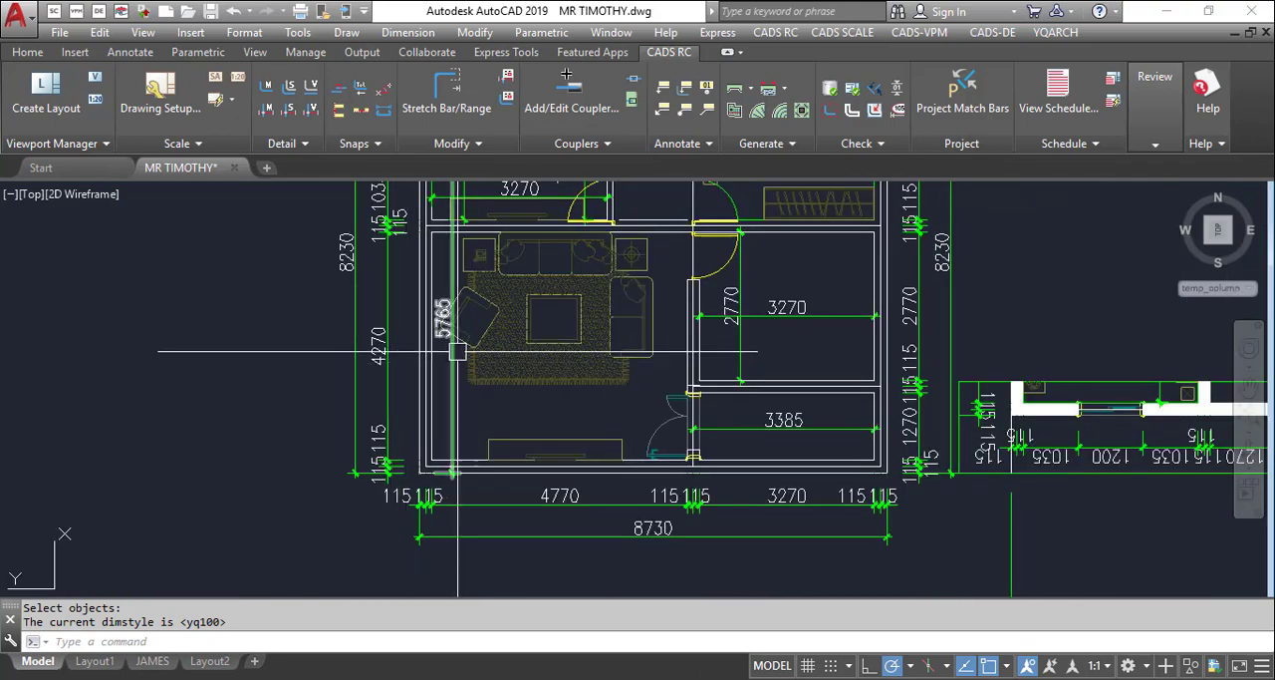
{"action": "scroll", "coordinate": [485, 393], "scroll_direction": "down", "scroll_amount": 2}
{"action": "scroll", "coordinate": [370, 342], "scroll_direction": "up", "scroll_amount": 4}
{"action": "scroll", "coordinate": [628, 191], "scroll_direction": "down", "scroll_amount": 4}
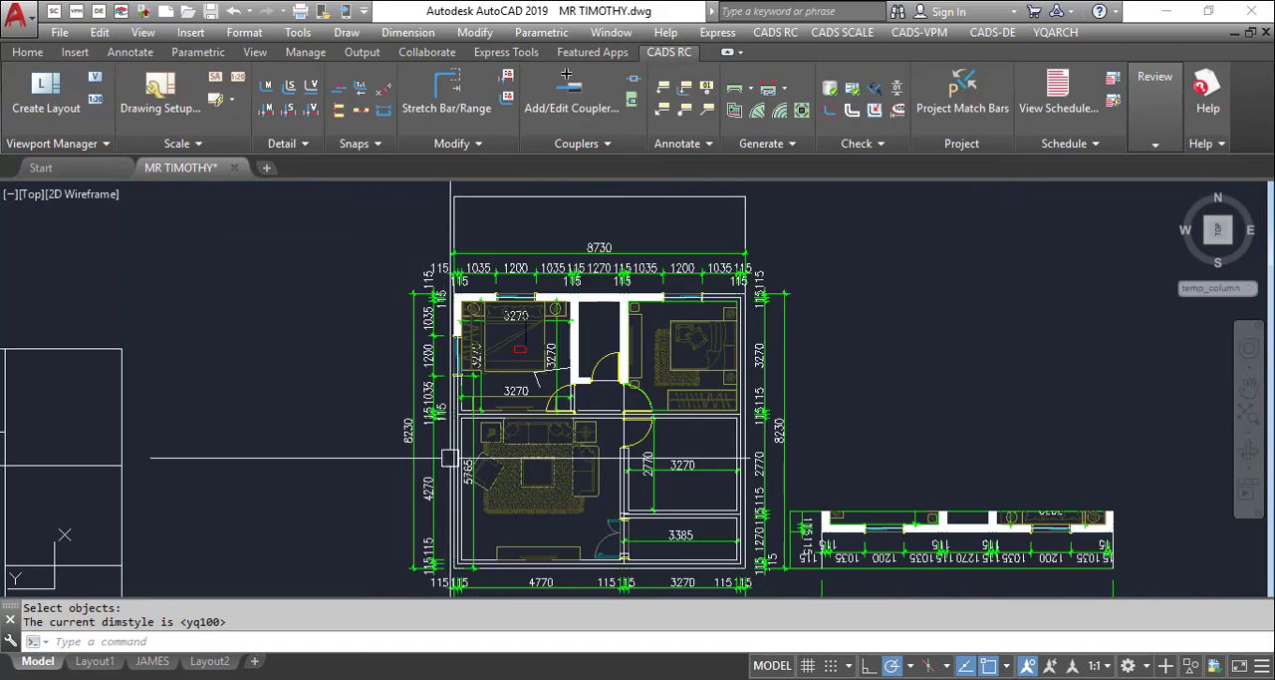
{"action": "scroll", "coordinate": [638, 234], "scroll_direction": "up", "scroll_amount": 4}
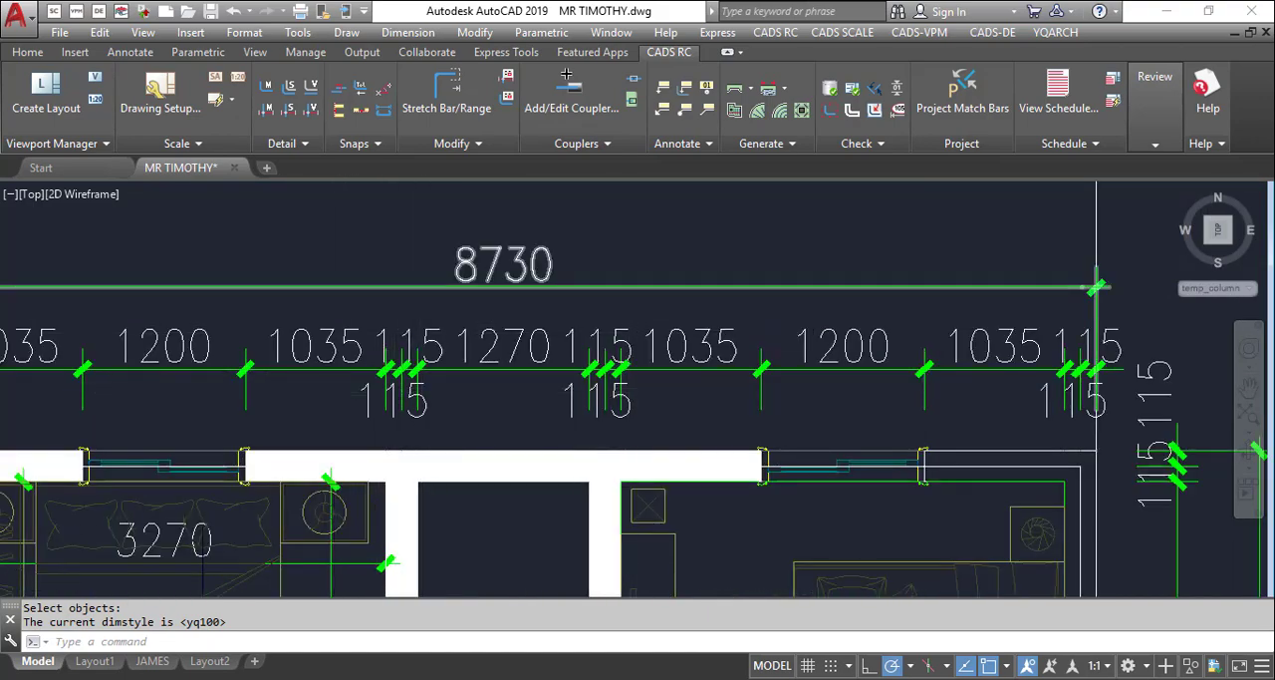
{"action": "scroll", "coordinate": [450, 312], "scroll_direction": "down", "scroll_amount": 3}
{"action": "scroll", "coordinate": [507, 200], "scroll_direction": "down", "scroll_amount": 4}
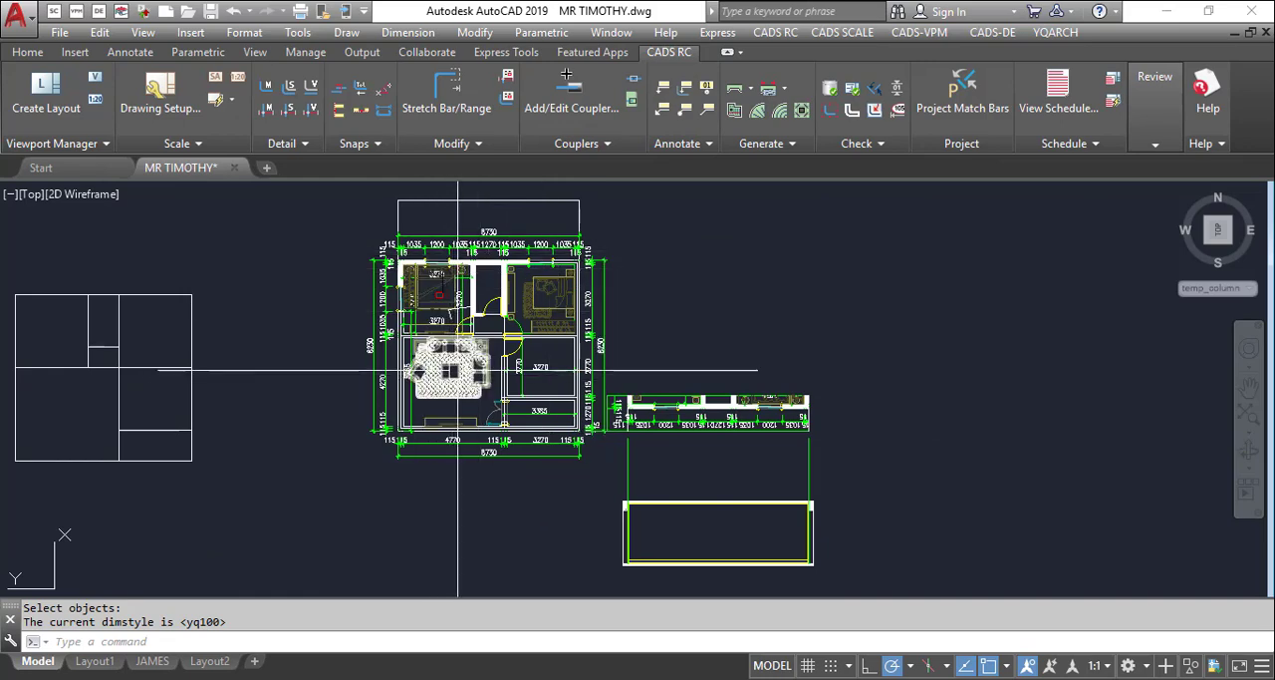
{"action": "mouse_move", "coordinate": [459, 366]}
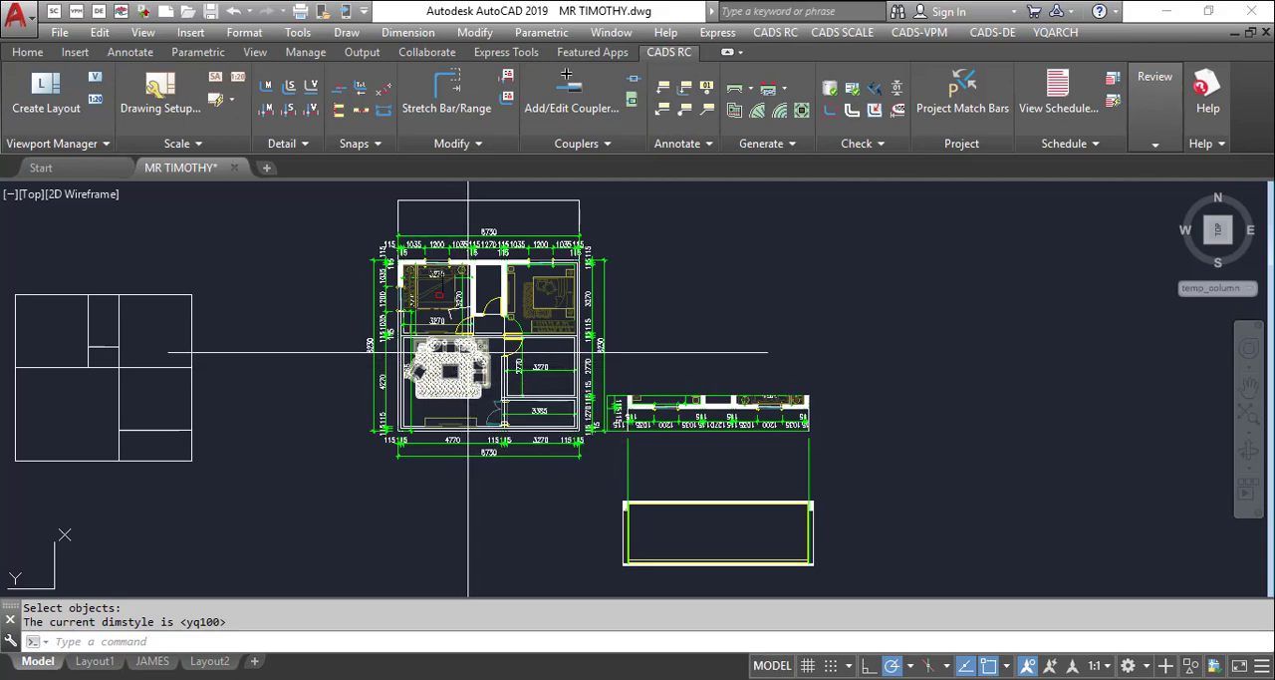
{"action": "scroll", "coordinate": [468, 350], "scroll_direction": "down", "scroll_amount": 3}
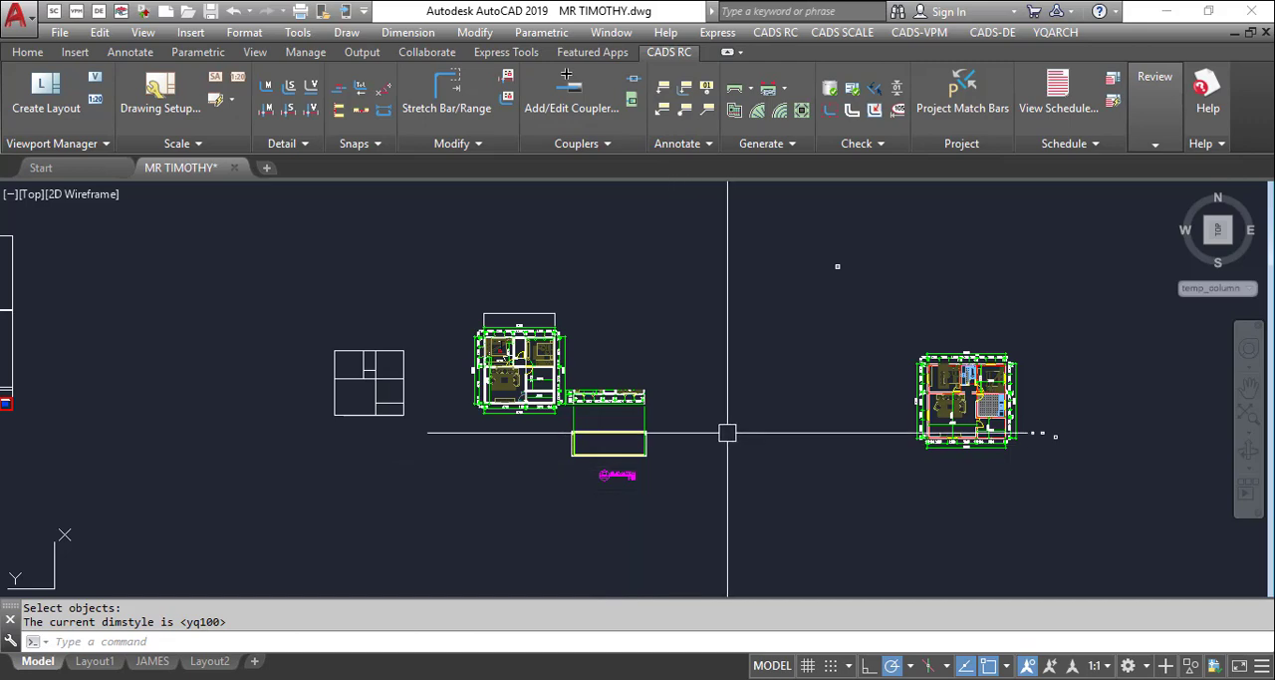
{"action": "scroll", "coordinate": [487, 415], "scroll_direction": "up", "scroll_amount": 2}
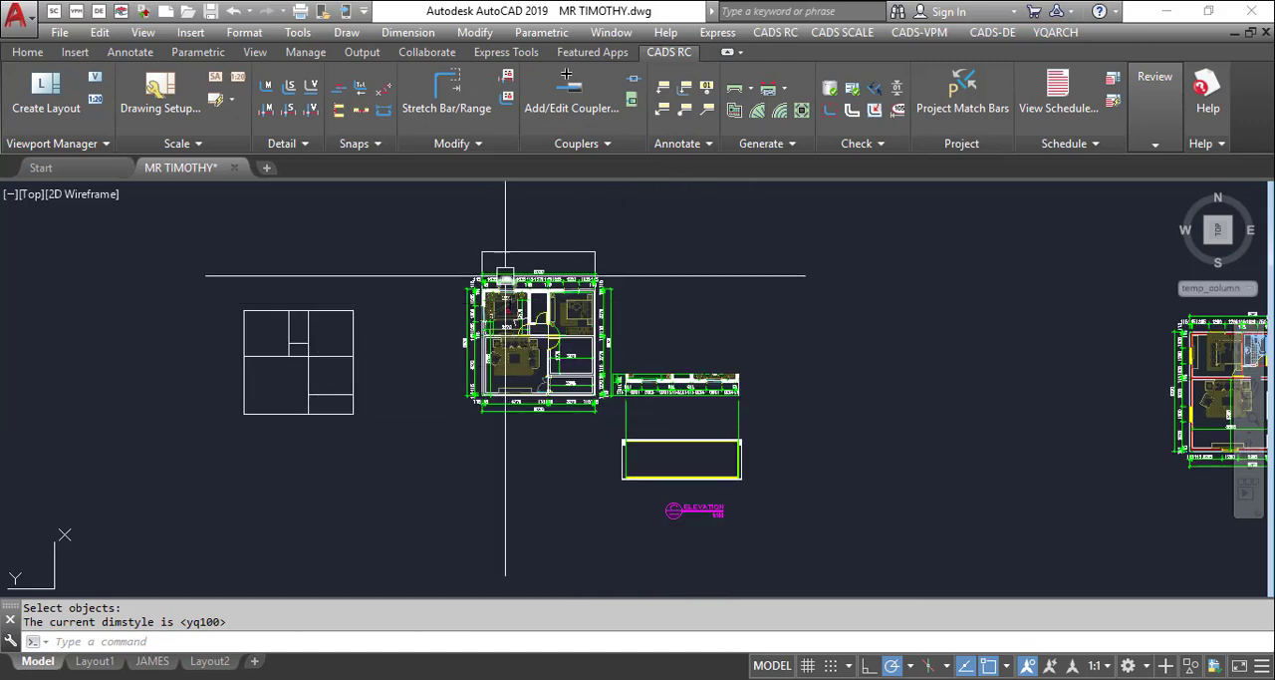
{"action": "scroll", "coordinate": [497, 280], "scroll_direction": "up", "scroll_amount": 3}
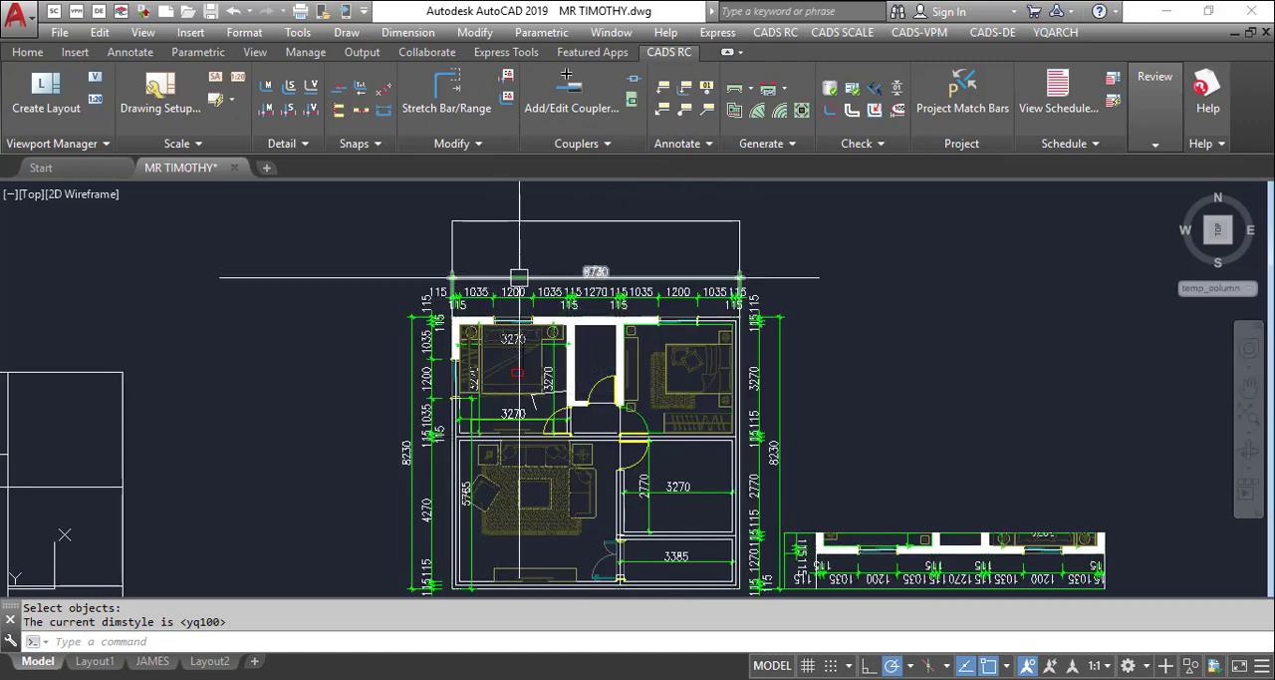